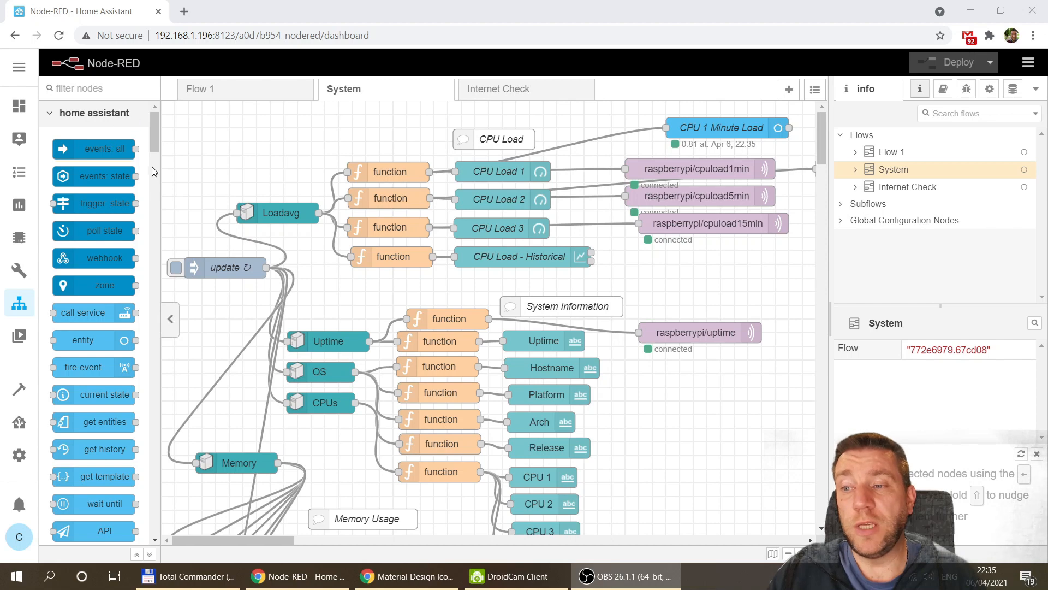
{"action": "mouse_move", "coordinate": [154, 132]}
{"action": "left_mouse_down"}
{"action": "mouse_move", "coordinate": [159, 163]}
{"action": "mouse_move", "coordinate": [161, 130]}
{"action": "left_mouse_up"}
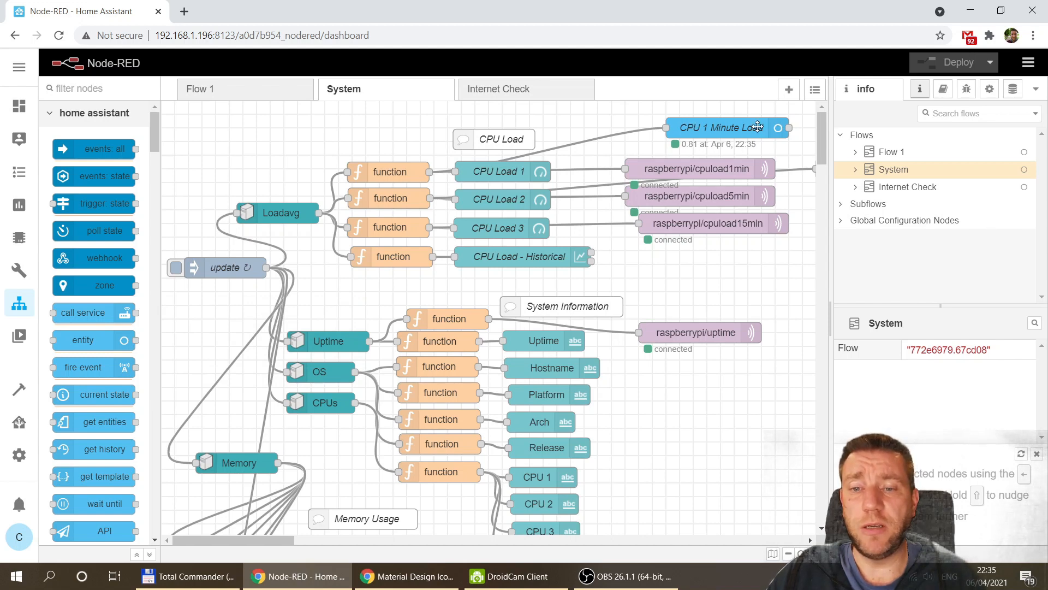
{"action": "mouse_move", "coordinate": [271, 539]}
{"action": "left_mouse_down"}
{"action": "mouse_move", "coordinate": [313, 540]}
{"action": "mouse_move", "coordinate": [251, 540]}
{"action": "left_mouse_up"}
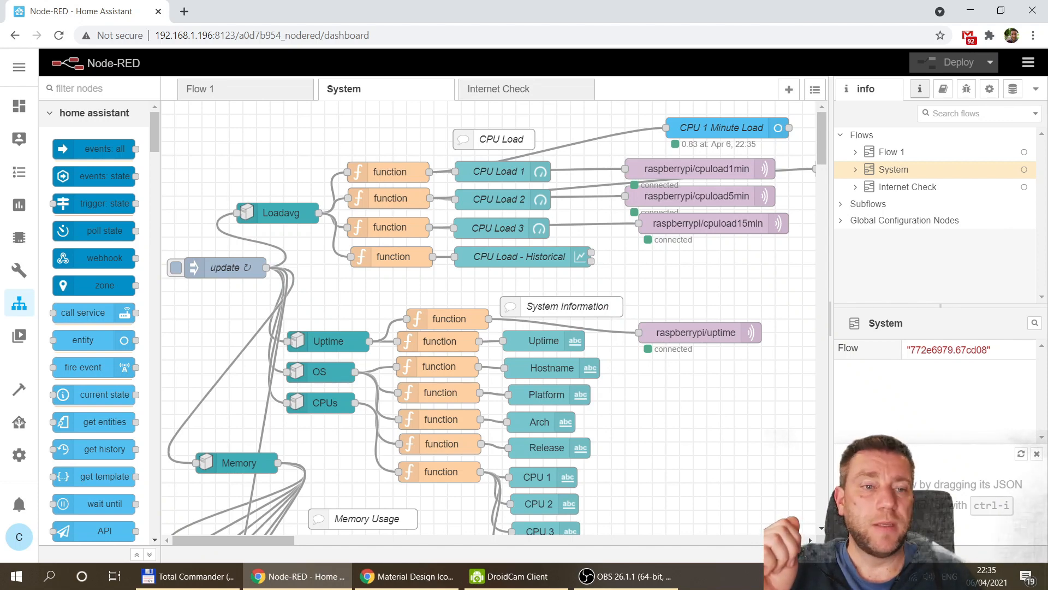
Step: Switch to the Home Assistant documentation on customizing entities, review its configuration variables, and return to the Node-RED System flow
{"action": "key", "text": "alt+Tab"}
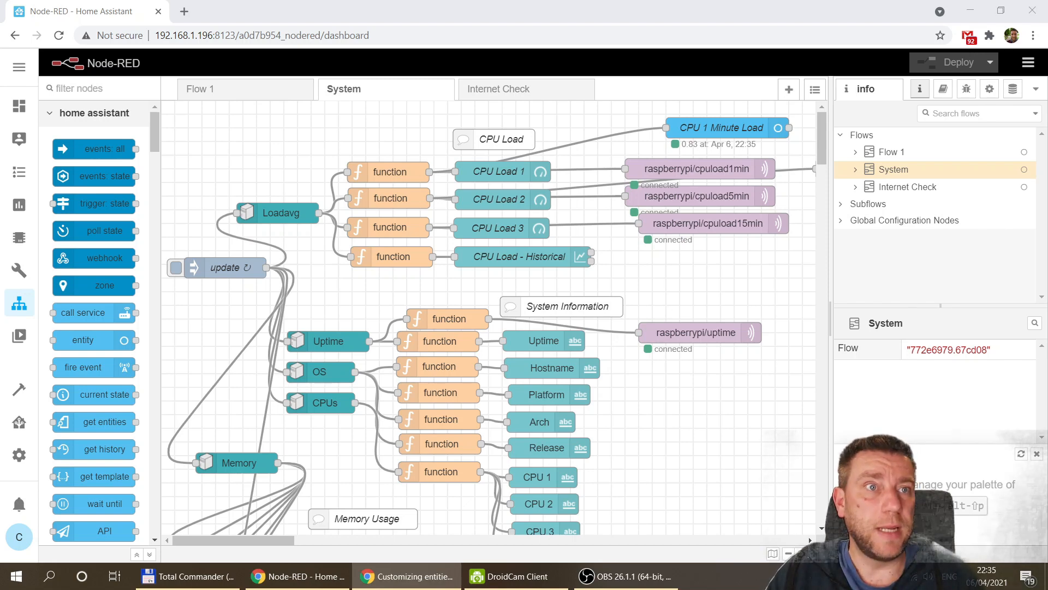
{"action": "left_click_drag", "start_coordinate": [1047, 76], "coordinate": [524, 58]}
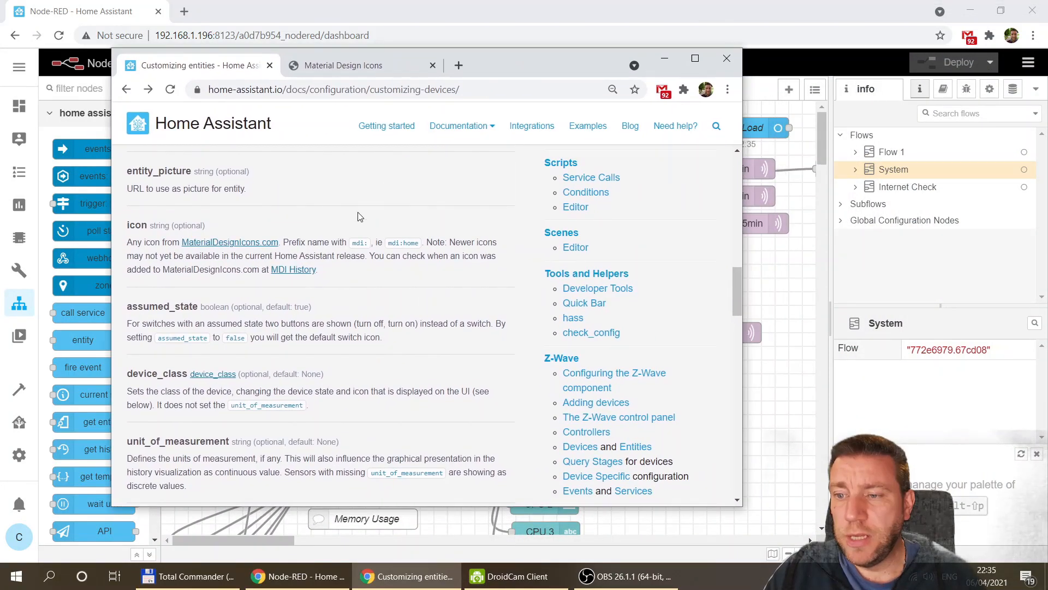
{"action": "scroll", "coordinate": [357, 213], "scroll_direction": "up", "scroll_amount": 15}
{"action": "scroll", "coordinate": [356, 208], "scroll_direction": "up", "scroll_amount": 1}
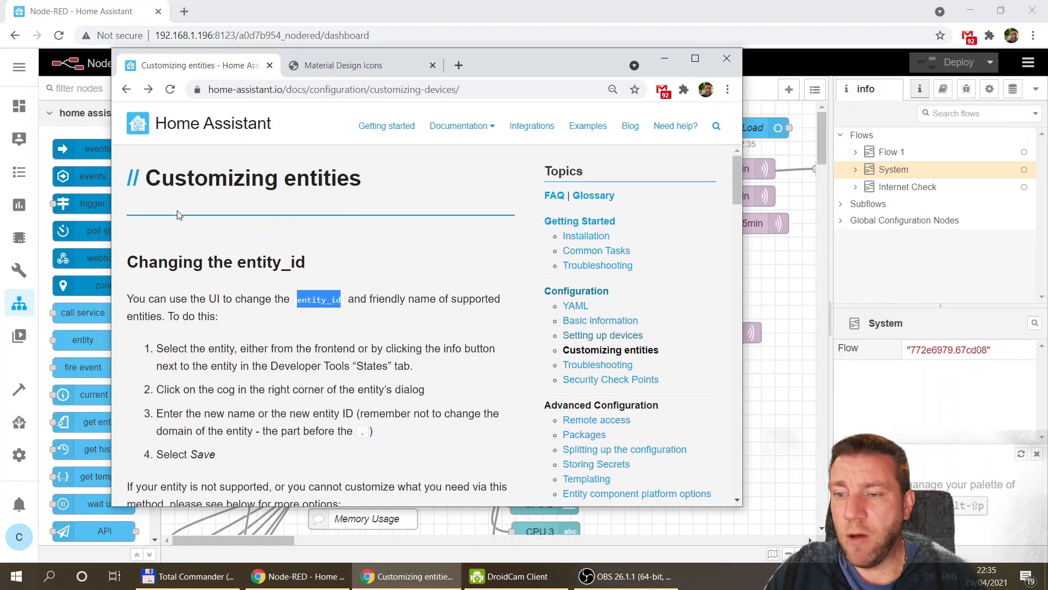
{"action": "scroll", "coordinate": [352, 234], "scroll_direction": "down", "scroll_amount": 14}
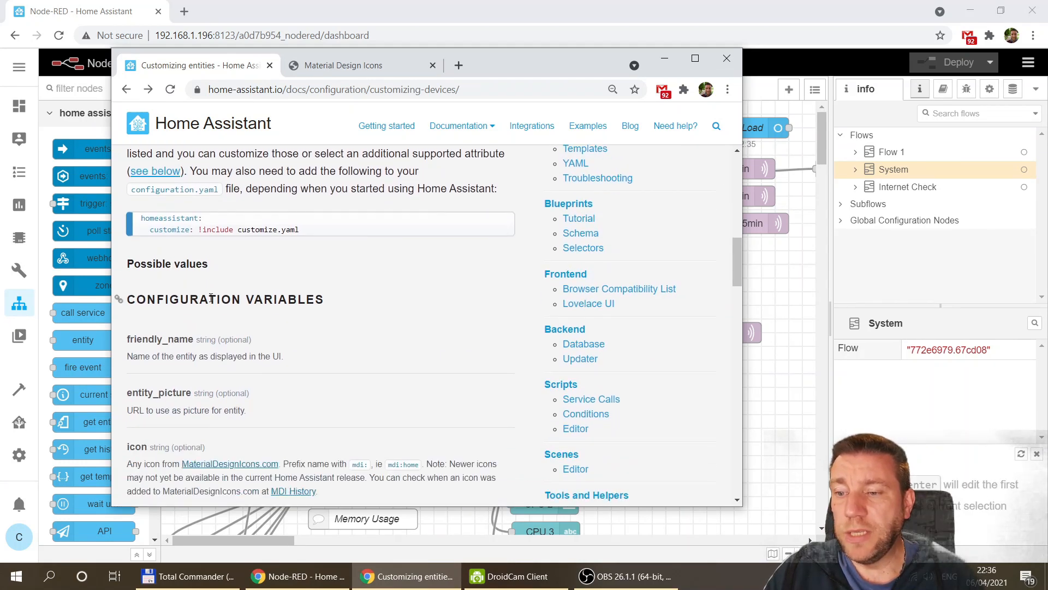
{"action": "scroll", "coordinate": [210, 298], "scroll_direction": "down", "scroll_amount": 3}
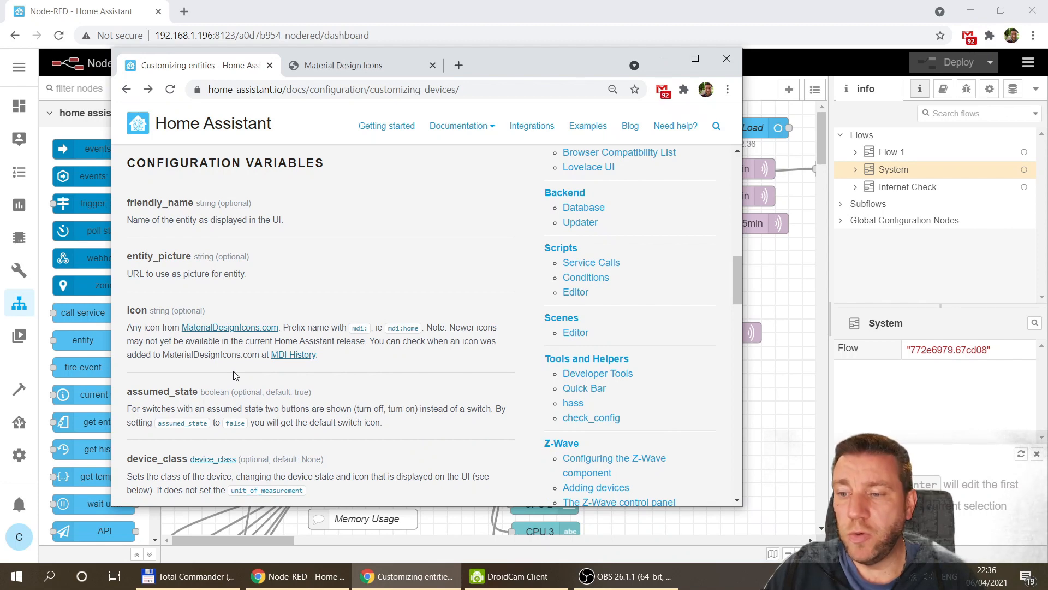
{"action": "left_click", "coordinate": [792, 23]}
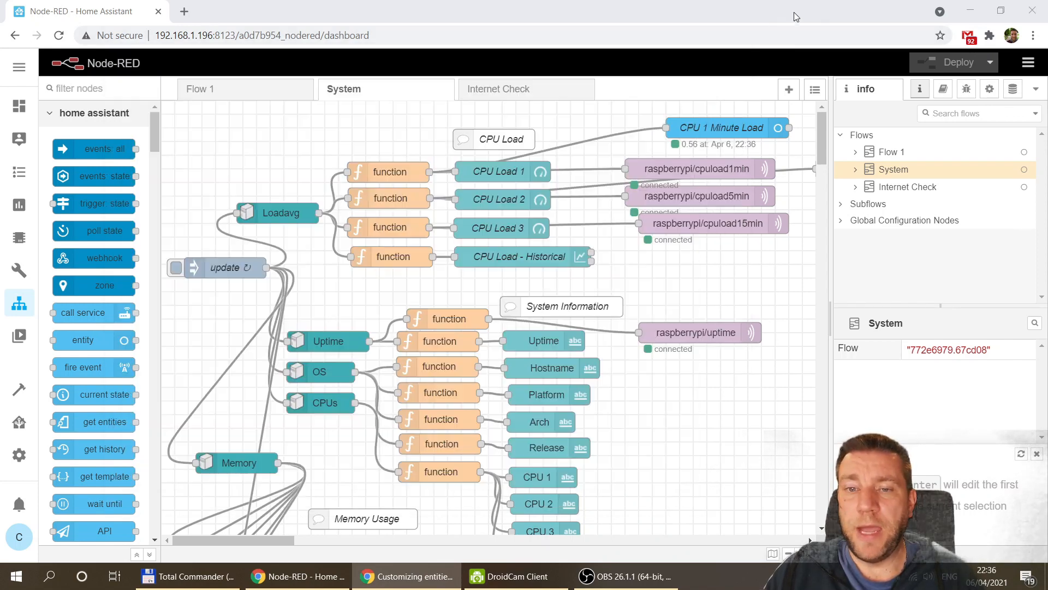
Step: Open the CPU 1 Minute Load entity node for editing and examine its name
{"action": "left_click", "coordinate": [735, 124]}
{"action": "double_click", "coordinate": [736, 123]}
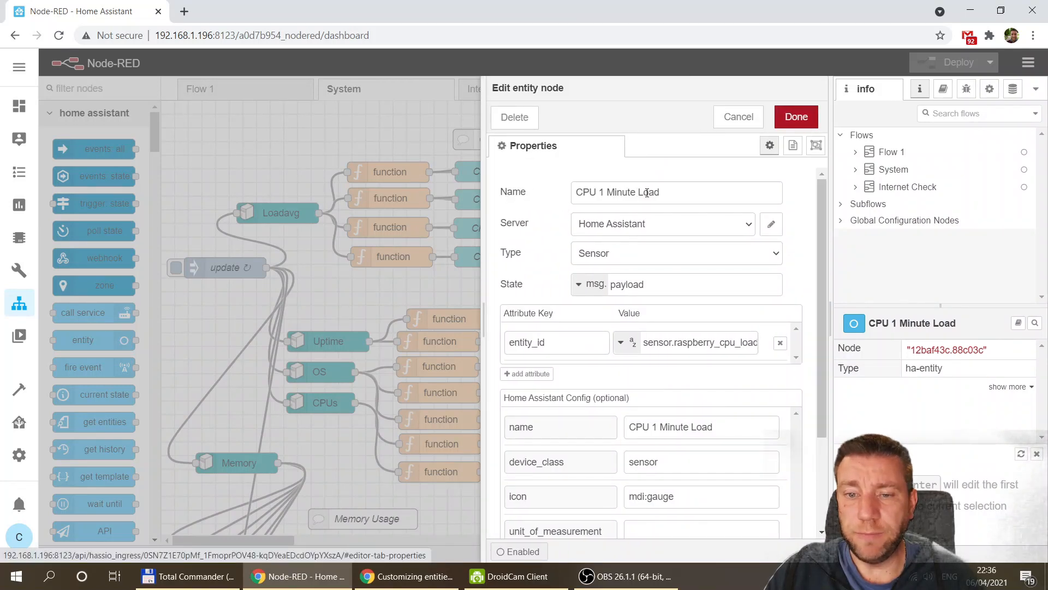
{"action": "left_click_drag", "start_coordinate": [688, 192], "coordinate": [548, 195]}
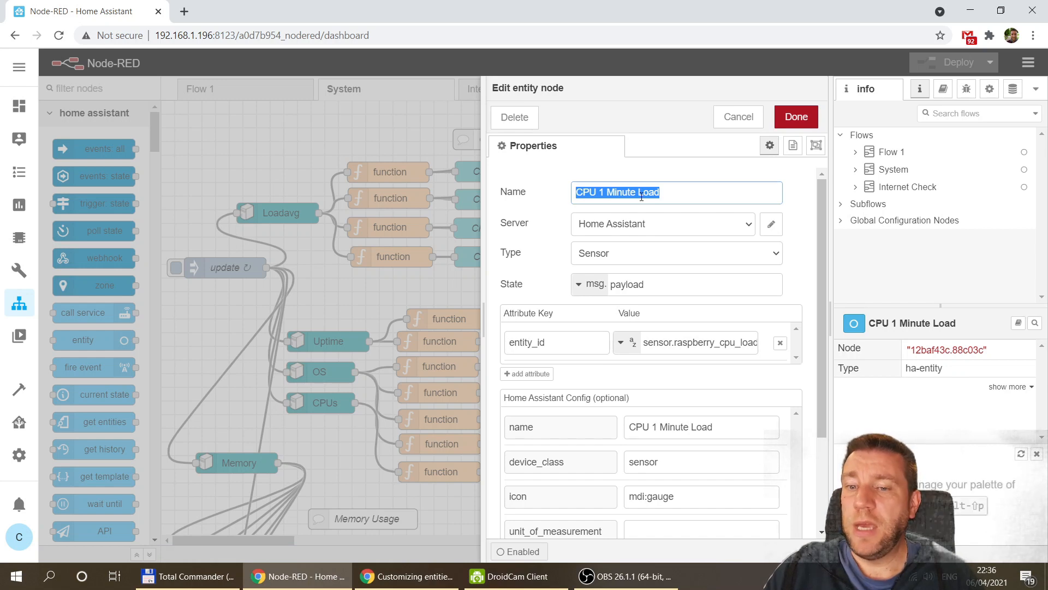
{"action": "left_click", "coordinate": [666, 195]}
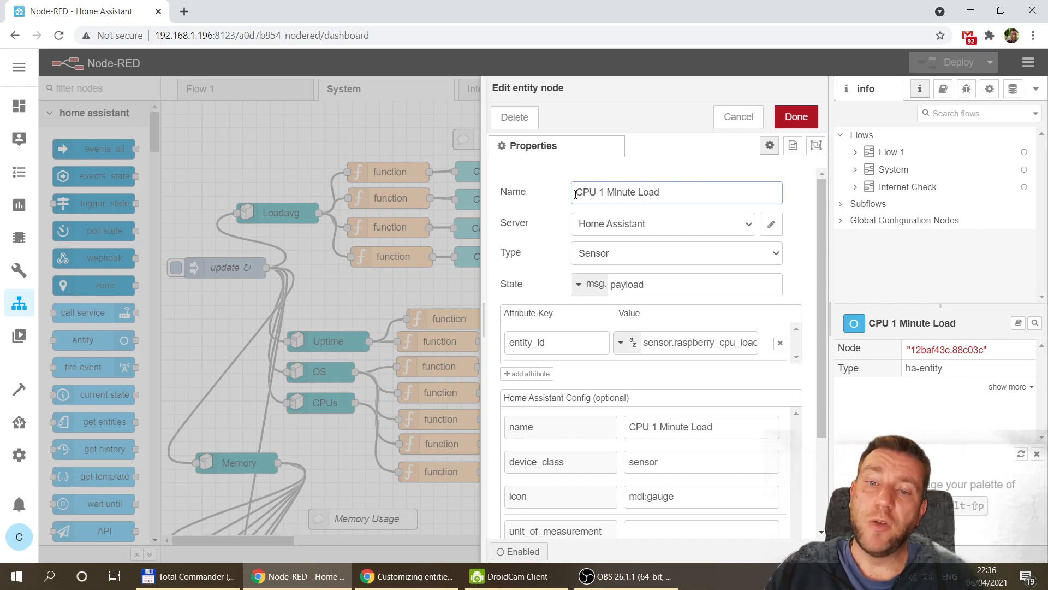
{"action": "left_click_drag", "start_coordinate": [576, 194], "coordinate": [696, 197]}
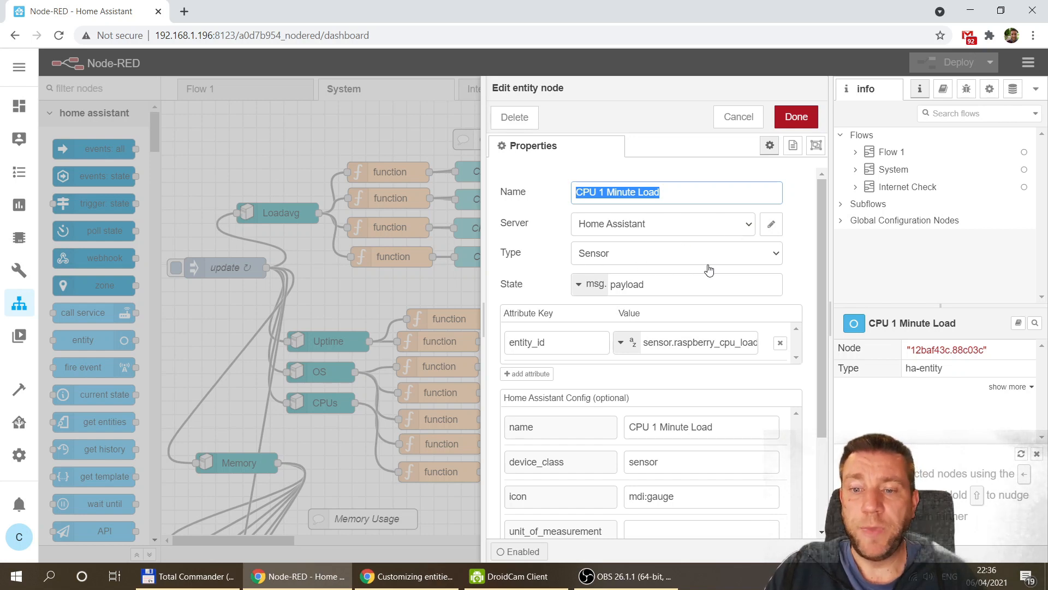
Step: Review the available entity types, keeping Sensor selected, and examine the optional Home Assistant config fields
{"action": "left_click", "coordinate": [760, 256]}
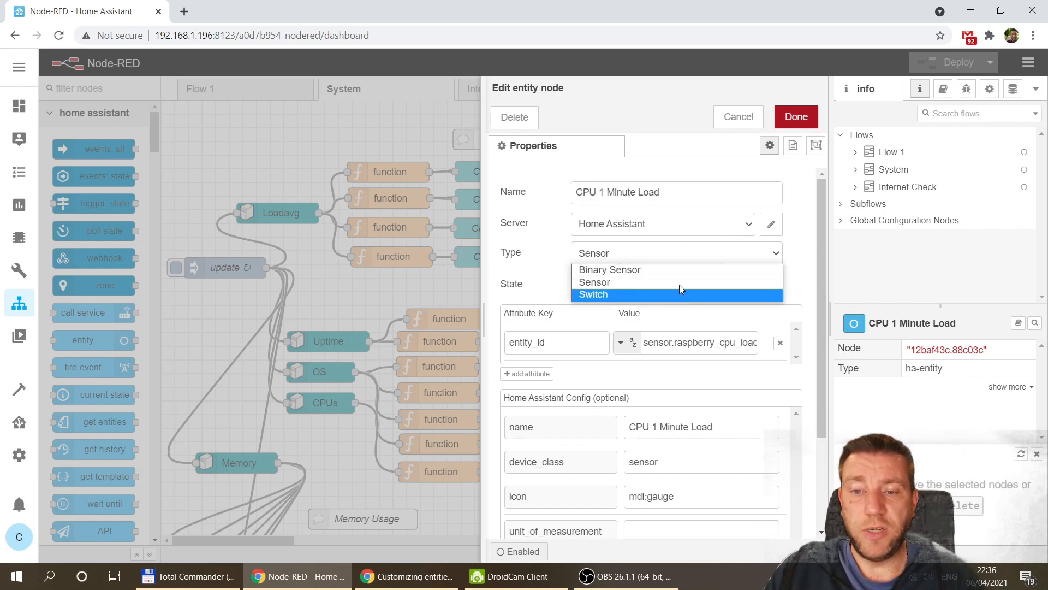
{"action": "left_click", "coordinate": [601, 284]}
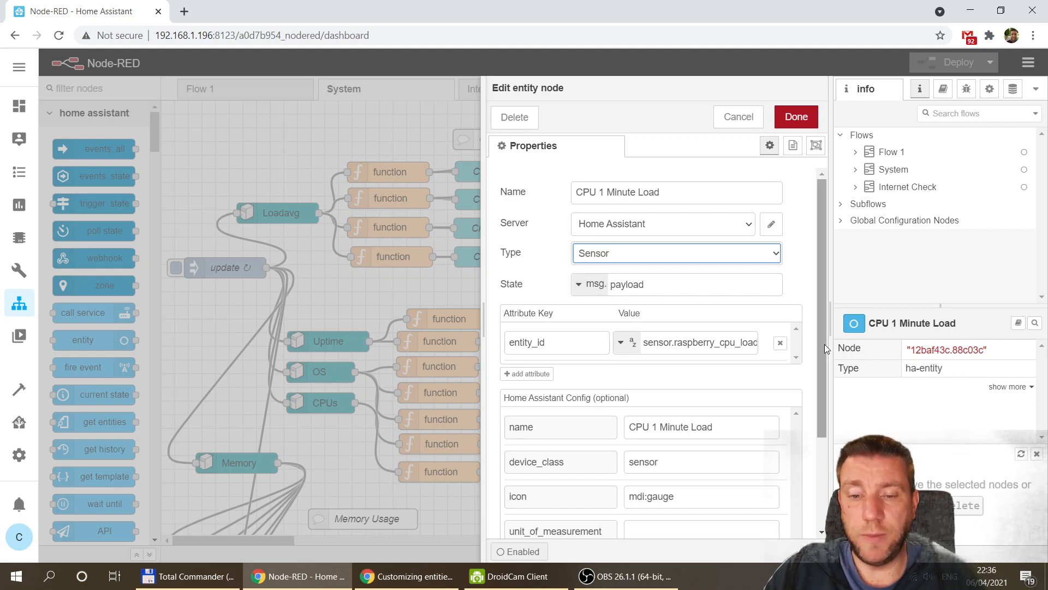
{"action": "scroll", "coordinate": [825, 349], "scroll_direction": "down", "scroll_amount": 1}
{"action": "left_click_drag", "start_coordinate": [821, 362], "coordinate": [817, 459]}
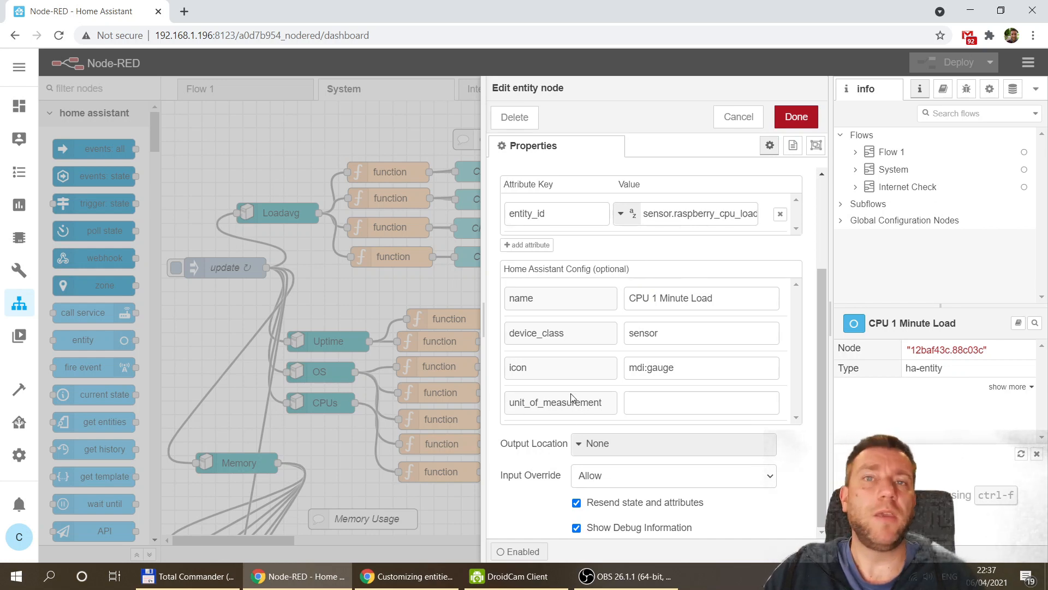
Step: Compare the documented icon, device_class and unit_of_measurement variables with the entity node's config fields, and return to the node's properties
{"action": "left_click", "coordinate": [425, 586]}
{"action": "left_click_drag", "start_coordinate": [526, 59], "coordinate": [1040, 64]}
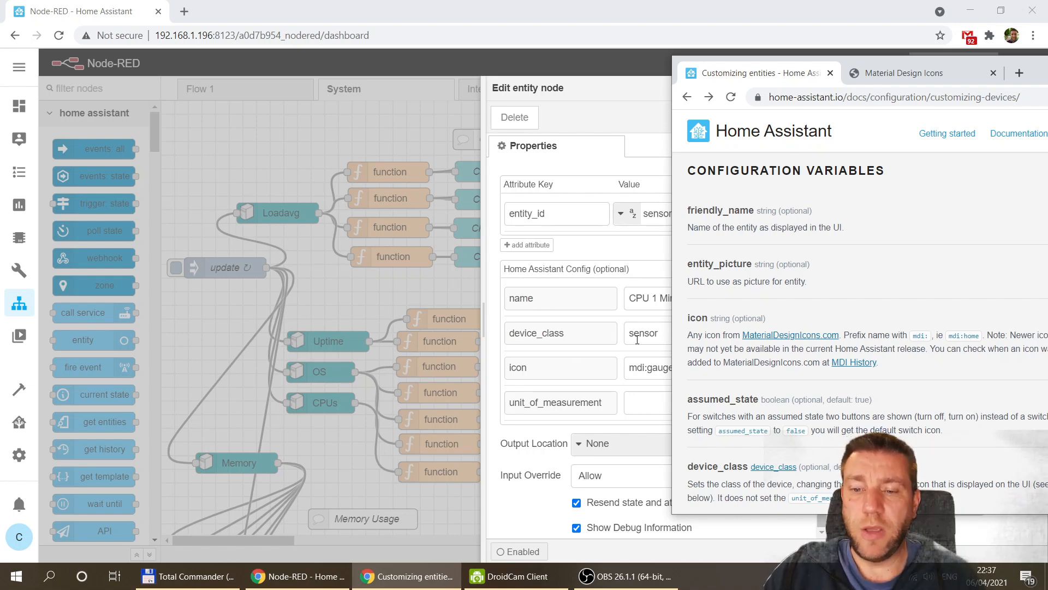
{"action": "scroll", "coordinate": [719, 372], "scroll_direction": "down", "scroll_amount": 3}
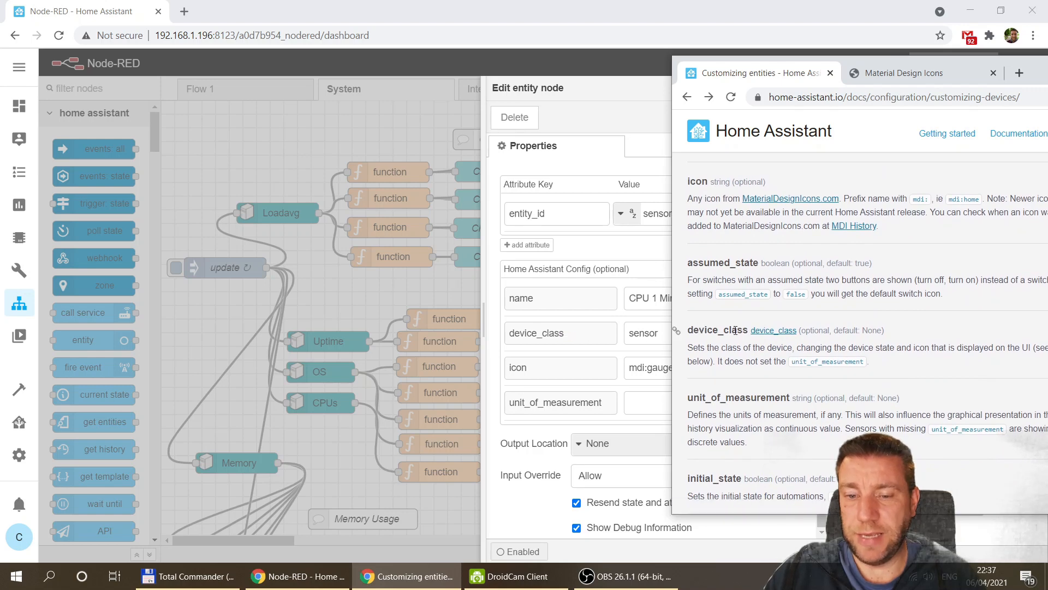
{"action": "scroll", "coordinate": [704, 328], "scroll_direction": "up", "scroll_amount": 3}
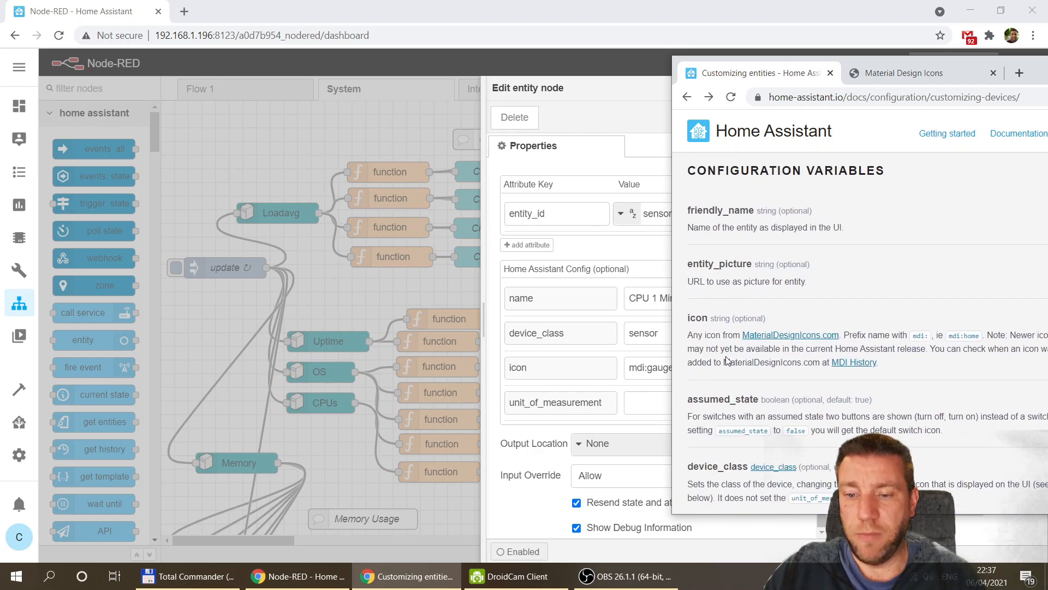
{"action": "scroll", "coordinate": [704, 327], "scroll_direction": "down", "scroll_amount": 3}
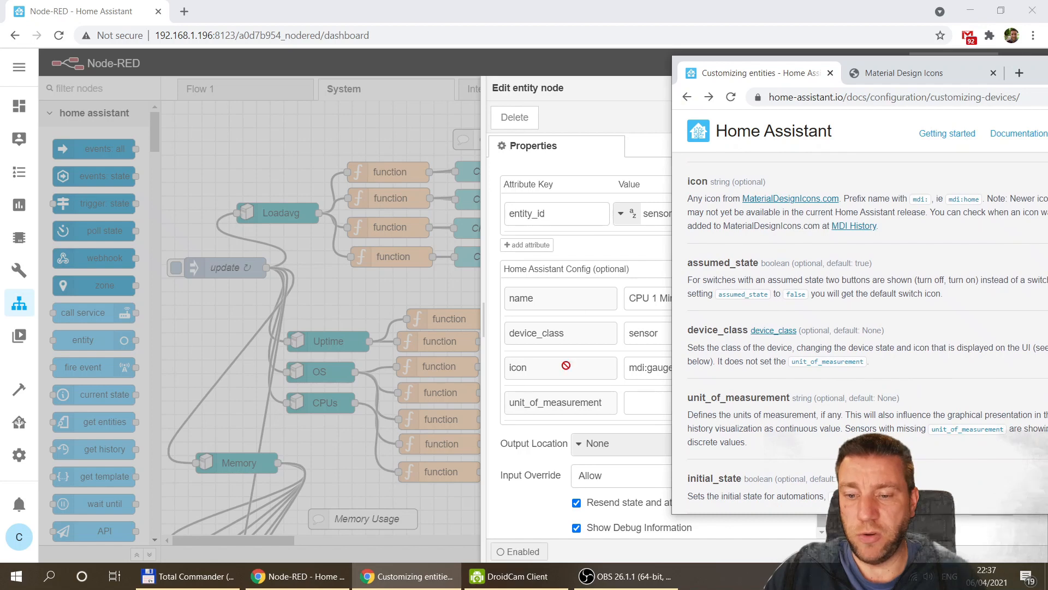
{"action": "scroll", "coordinate": [704, 261], "scroll_direction": "up", "scroll_amount": 4}
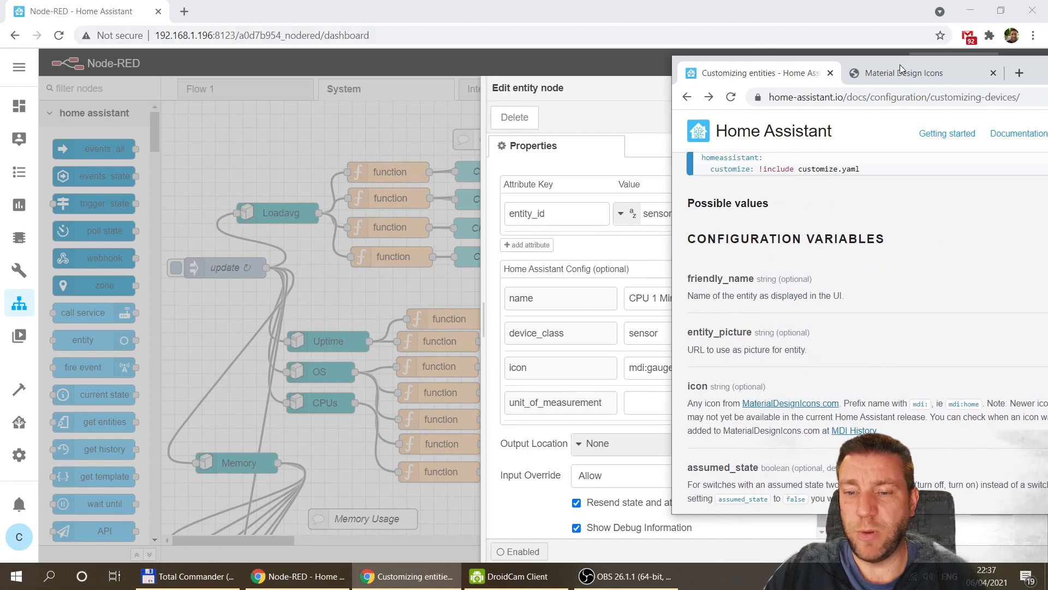
{"action": "left_click_drag", "start_coordinate": [980, 62], "coordinate": [426, 74]}
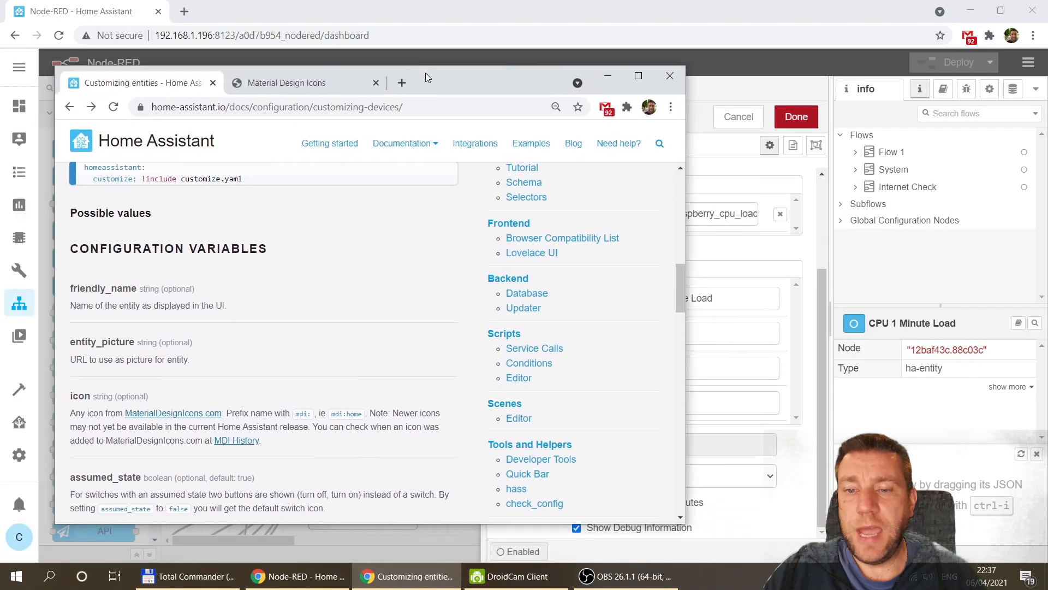
{"action": "left_click", "coordinate": [662, 20]}
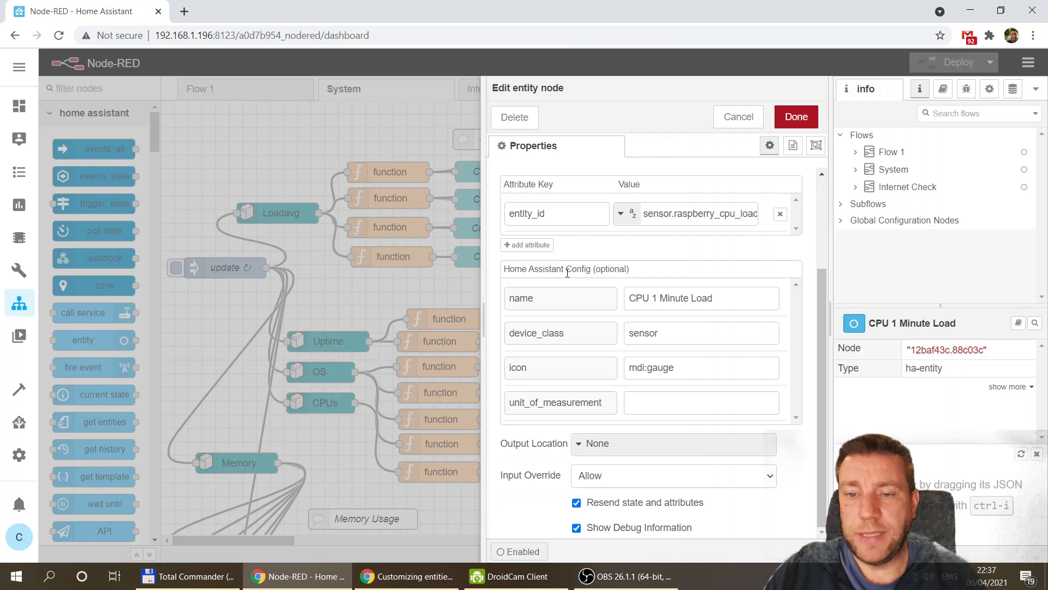
Step: Examine the entity node's type, state, entity_id attribute and Home Assistant config settings
{"action": "scroll", "coordinate": [568, 261], "scroll_direction": "up", "scroll_amount": 3}
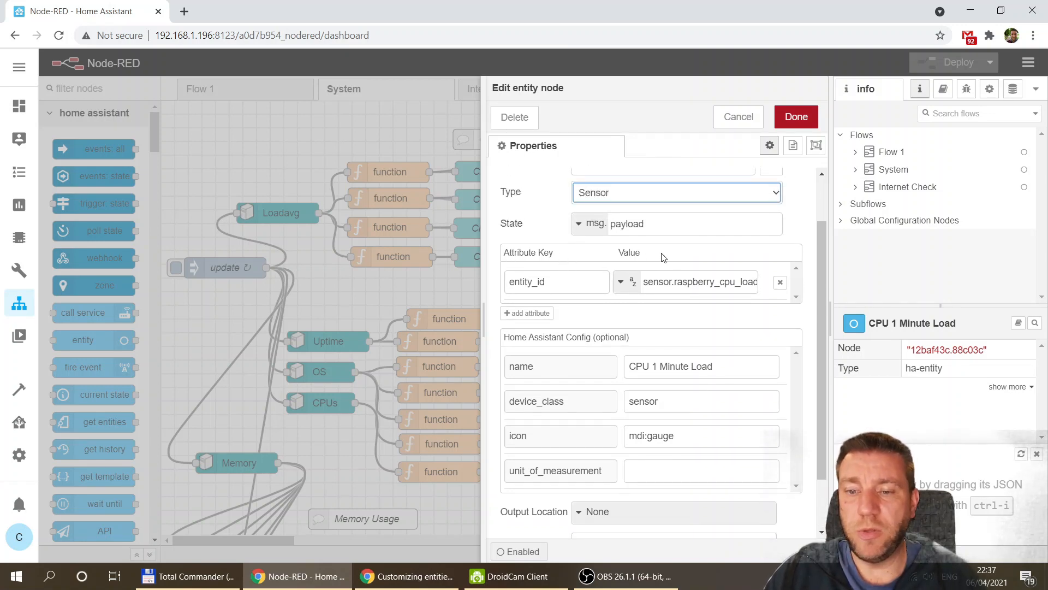
{"action": "scroll", "coordinate": [623, 254], "scroll_direction": "up", "scroll_amount": 1}
{"action": "scroll", "coordinate": [622, 258], "scroll_direction": "down", "scroll_amount": 1}
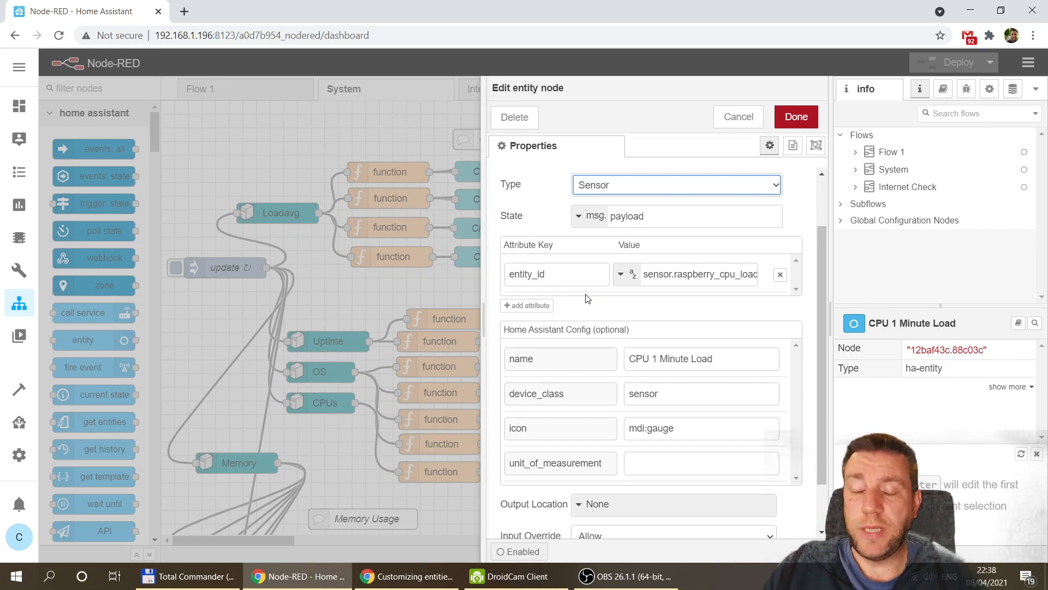
{"action": "scroll", "coordinate": [587, 298], "scroll_direction": "up", "scroll_amount": 1}
{"action": "scroll", "coordinate": [587, 299], "scroll_direction": "down", "scroll_amount": 1}
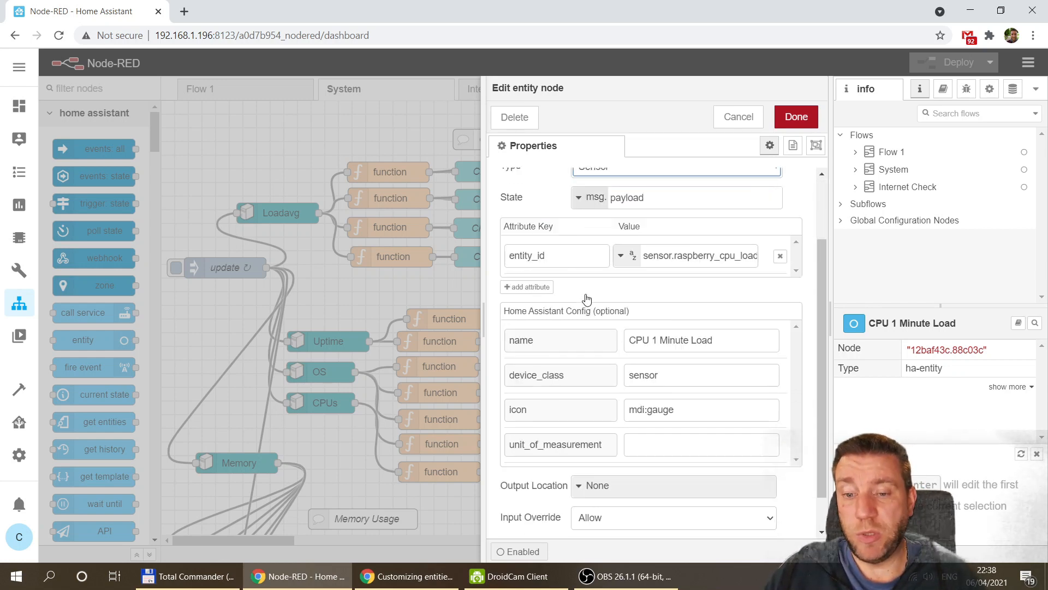
{"action": "scroll", "coordinate": [587, 299], "scroll_direction": "down", "scroll_amount": 1}
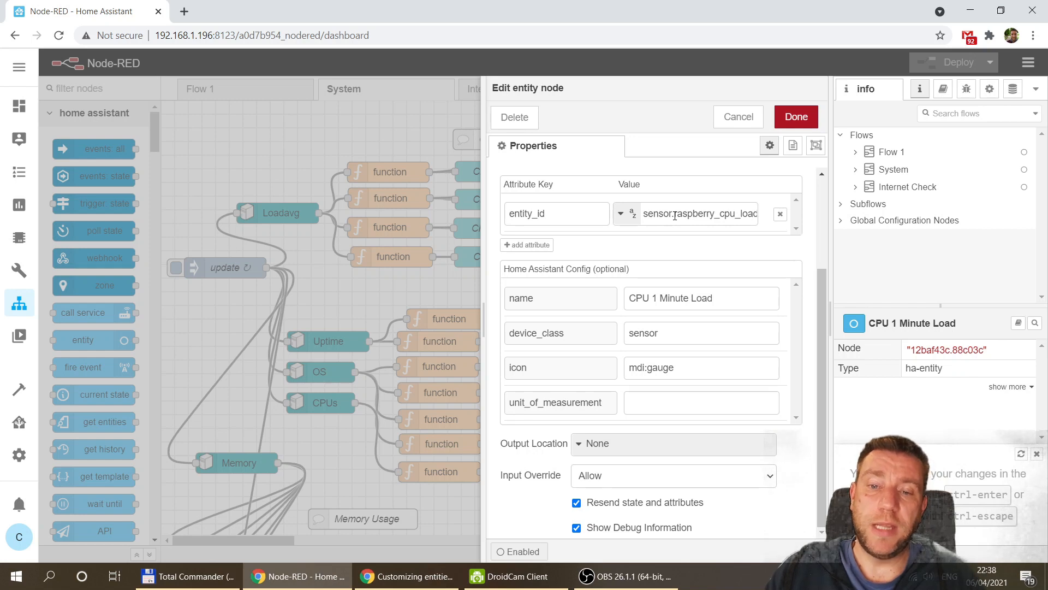
{"action": "left_click_drag", "start_coordinate": [675, 216], "coordinate": [711, 214]}
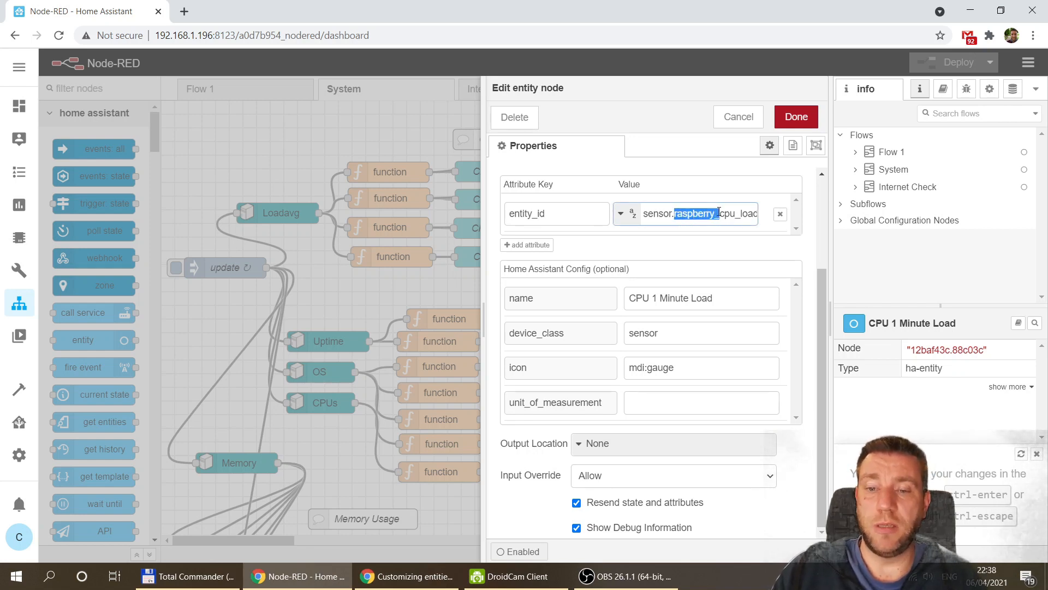
{"action": "left_click_drag", "start_coordinate": [723, 212], "coordinate": [737, 214]}
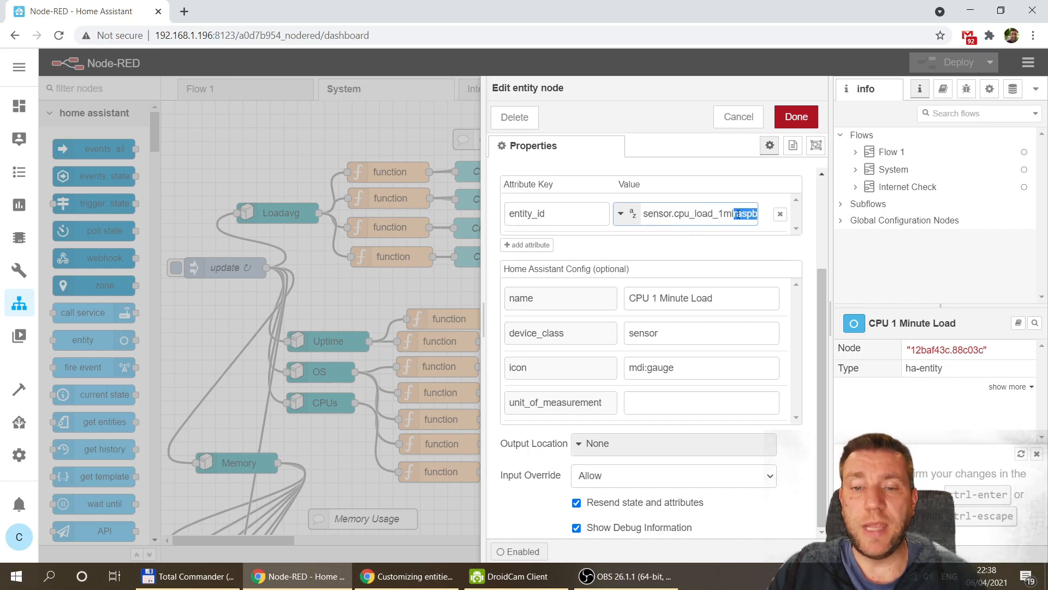
{"action": "key", "text": "ctrl+z"}
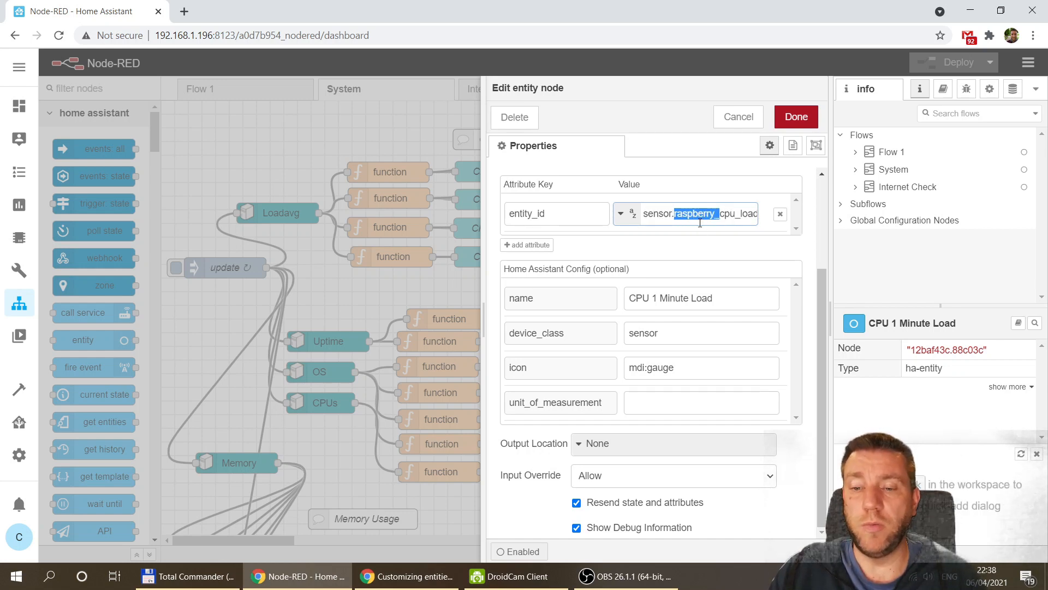
Step: Examine the entity_id attribute's value through to its end
{"action": "left_click", "coordinate": [701, 219]}
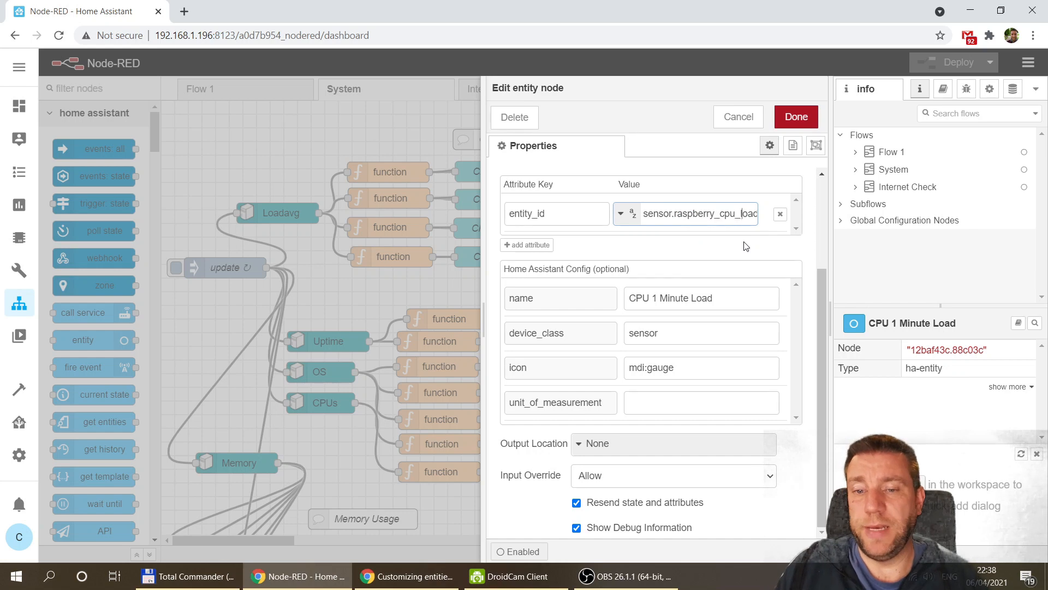
{"action": "key", "text": "Right"}
{"action": "key", "text": "Right"}
{"action": "key", "text": "Right"}
{"action": "key", "text": "Right"}
{"action": "key", "text": "Right"}
{"action": "key", "text": "Right"}
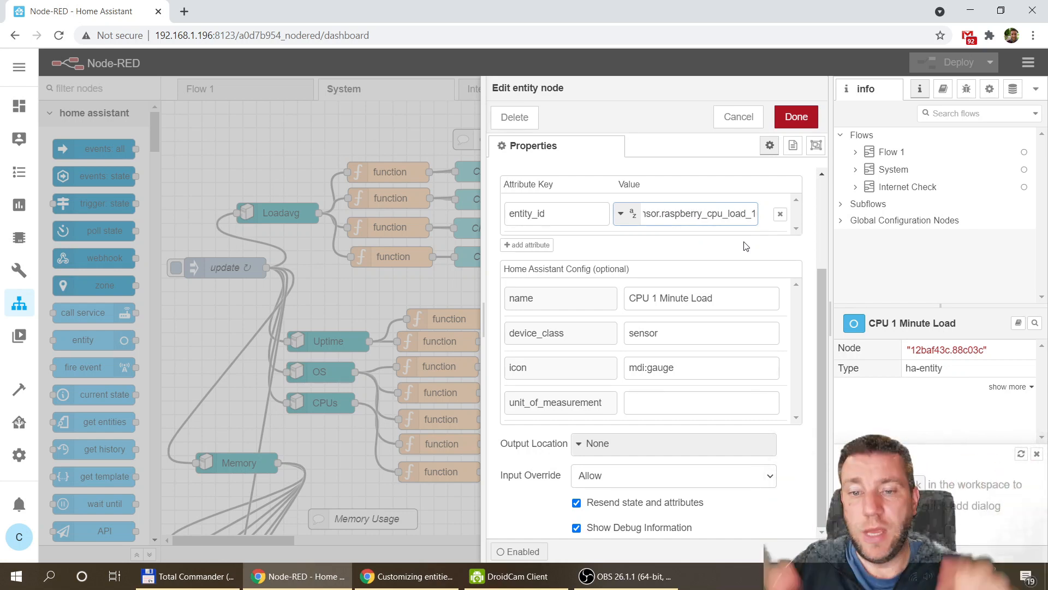
{"action": "type", "text": "min"}
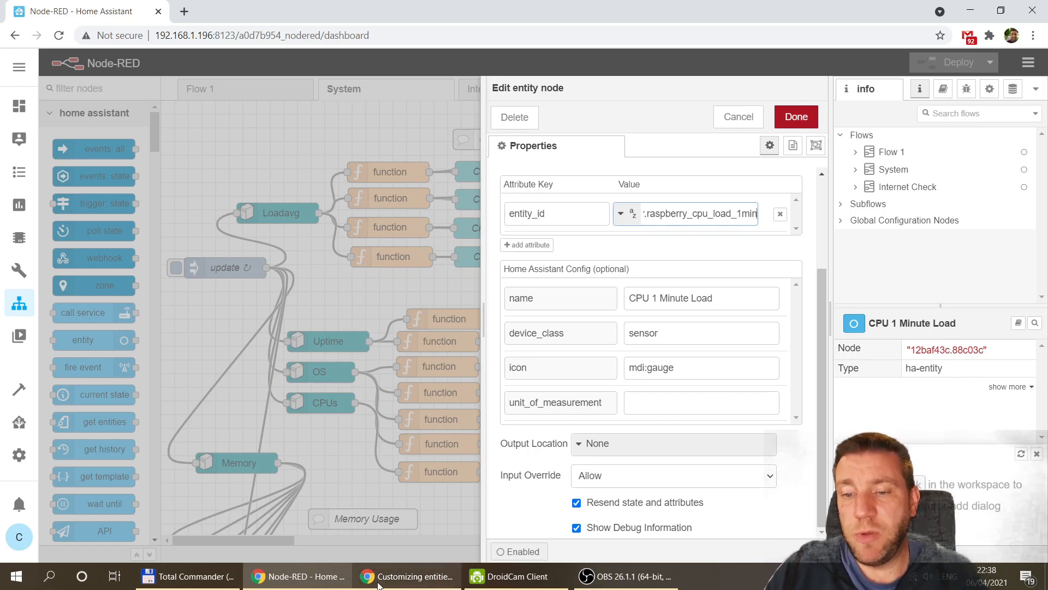
Step: Check the configuration variables in the Home Assistant documentation again and return to the entity node's config and output settings
{"action": "left_click", "coordinate": [407, 576]}
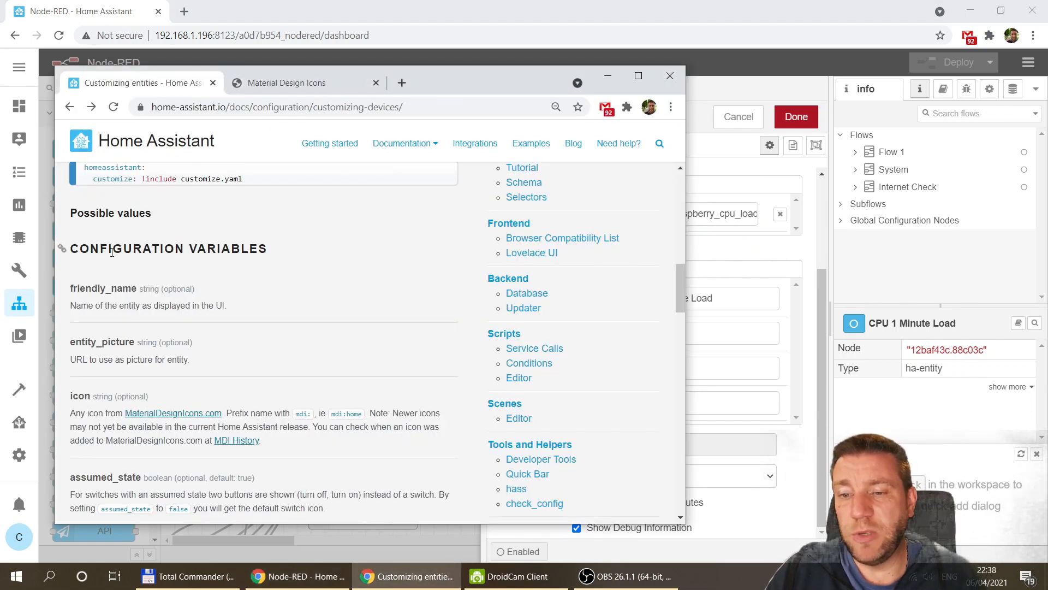
{"action": "left_click", "coordinate": [807, 181]}
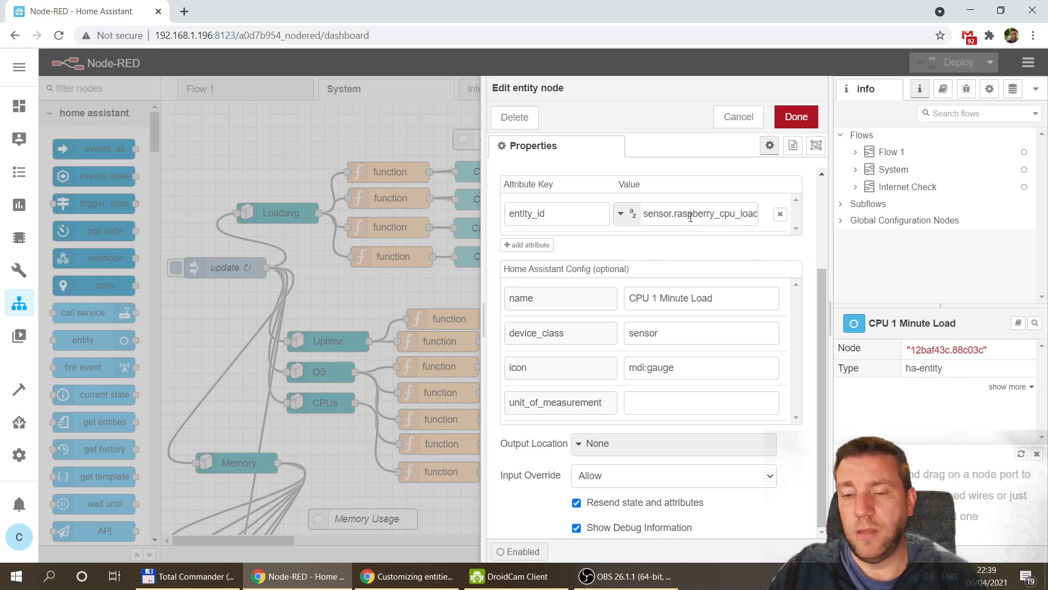
{"action": "left_click_drag", "start_coordinate": [823, 278], "coordinate": [815, 432]}
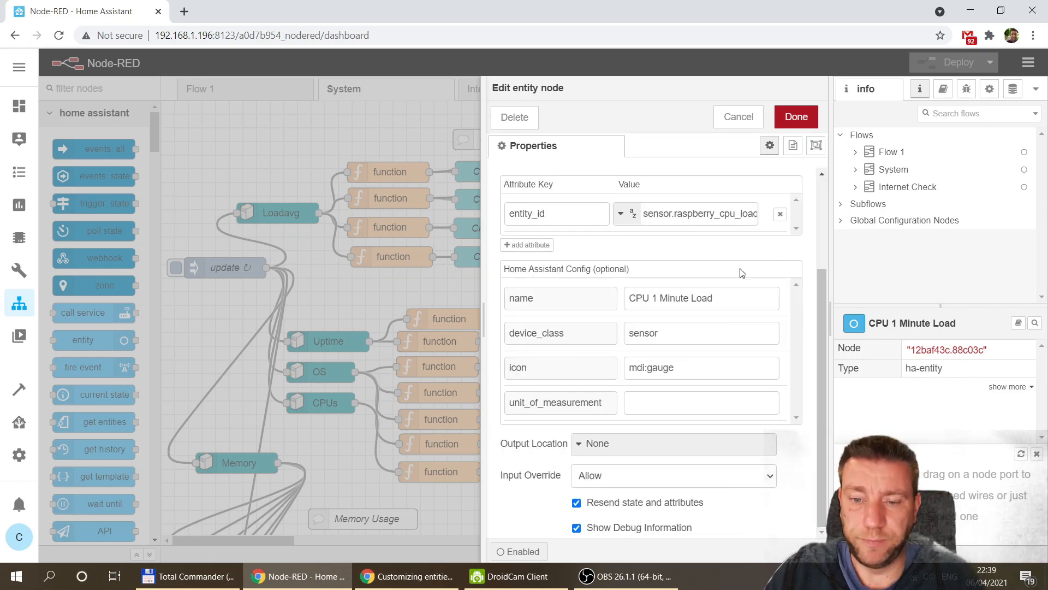
Step: Close the entity node's properties without saving and look over the CPU 1 Minute Load and CPU 5 Minute Load nodes in the flow
{"action": "left_click", "coordinate": [749, 113]}
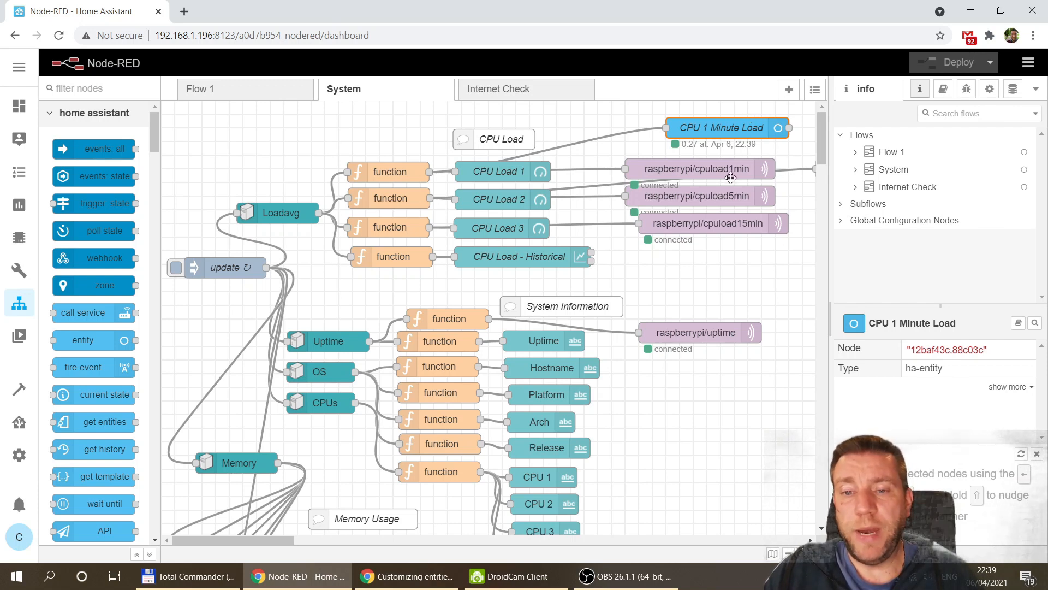
{"action": "left_click_drag", "start_coordinate": [286, 542], "coordinate": [326, 554]}
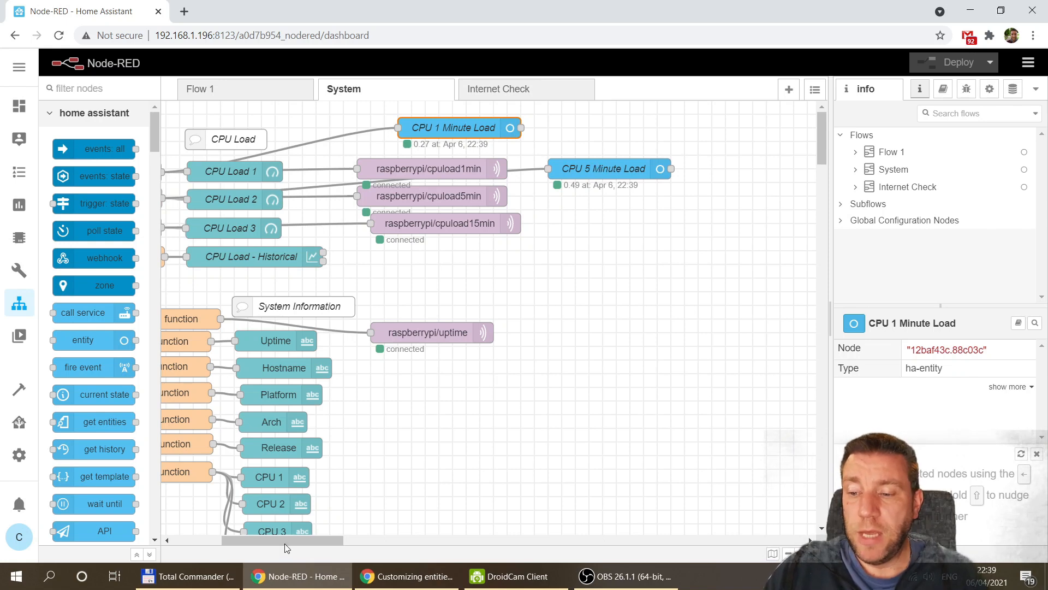
{"action": "left_click_drag", "start_coordinate": [285, 544], "coordinate": [197, 547]}
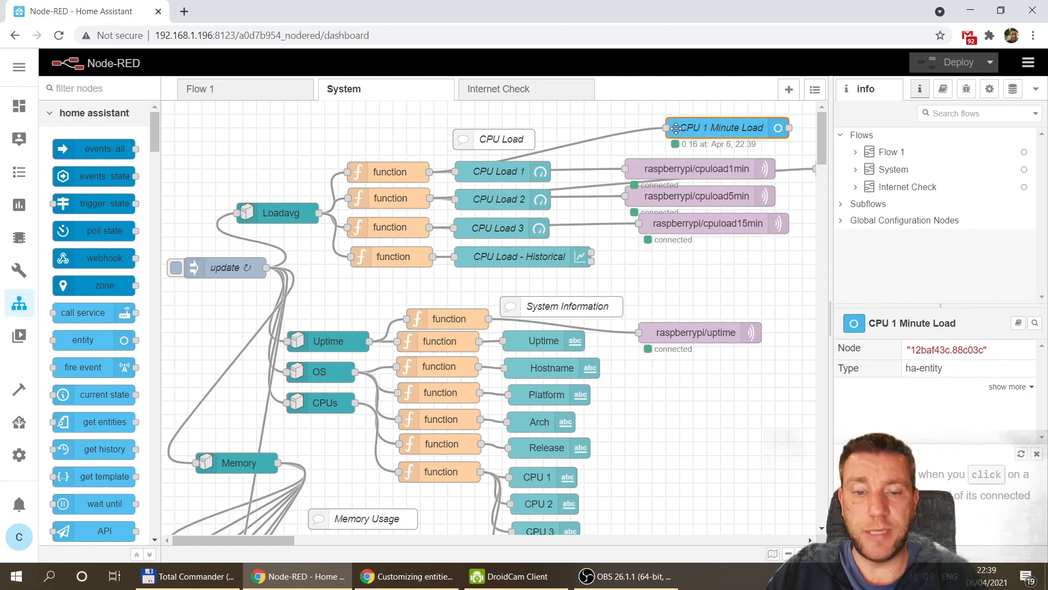
Step: Open the ha-entity help, follow its Custom Integration link, and read the installation instructions in the hass-node-red README
{"action": "left_click", "coordinate": [943, 89]}
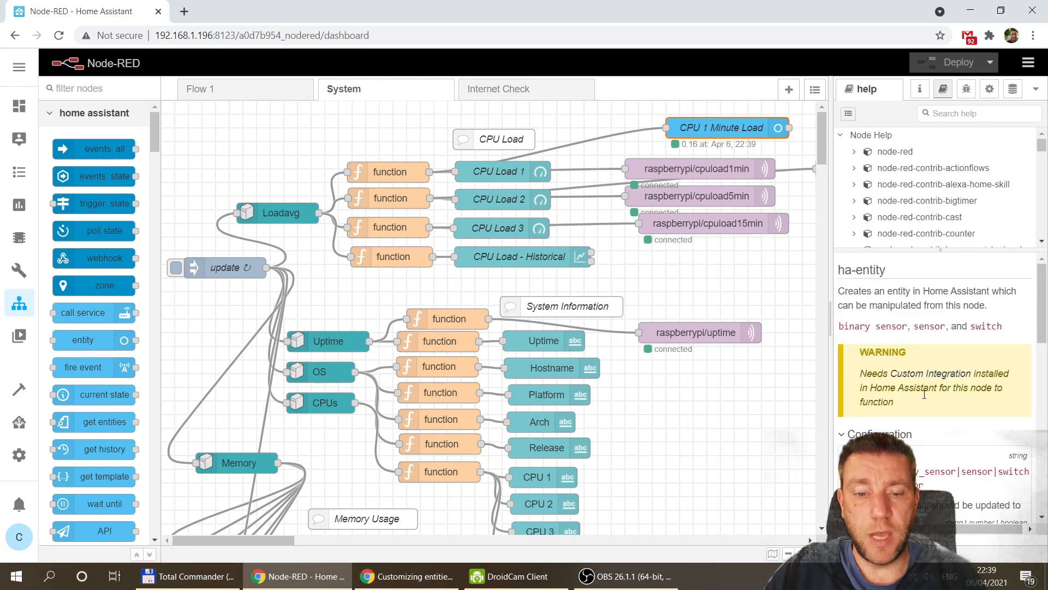
{"action": "left_click", "coordinate": [928, 375]}
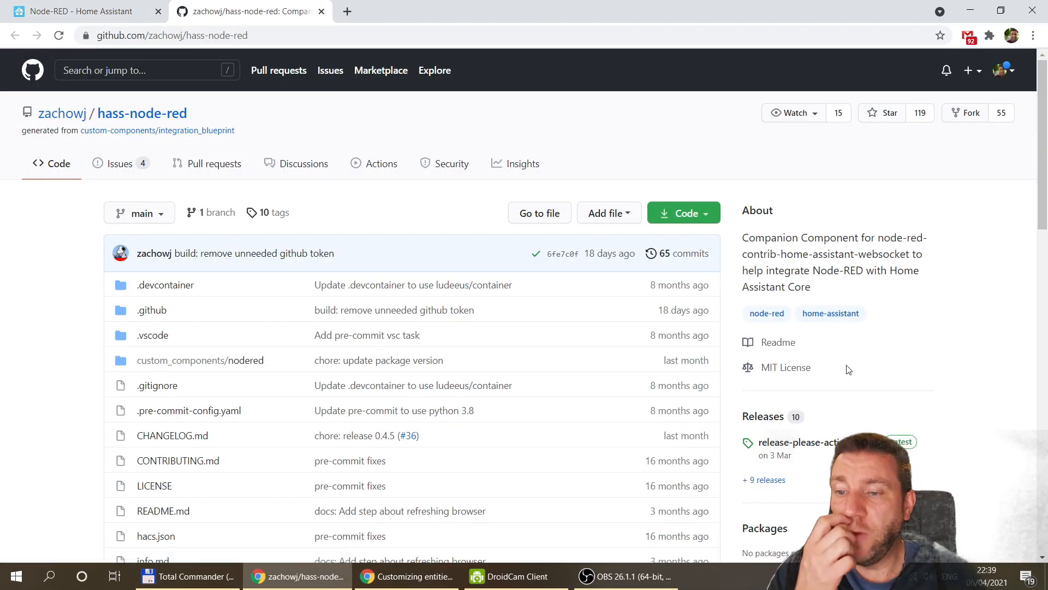
{"action": "scroll", "coordinate": [382, 236], "scroll_direction": "down", "scroll_amount": 10}
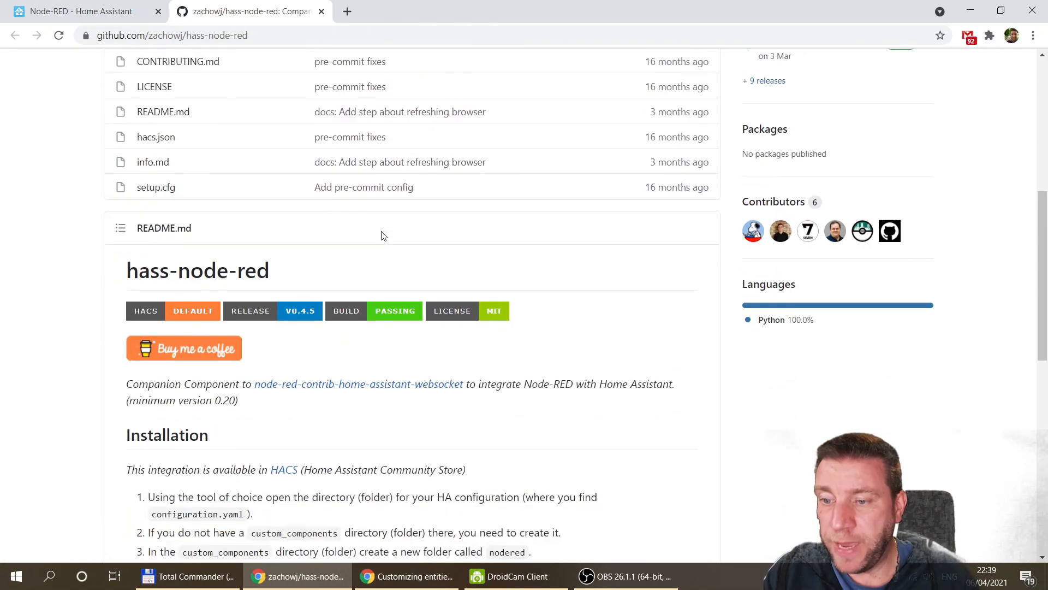
{"action": "scroll", "coordinate": [382, 236], "scroll_direction": "down", "scroll_amount": 1}
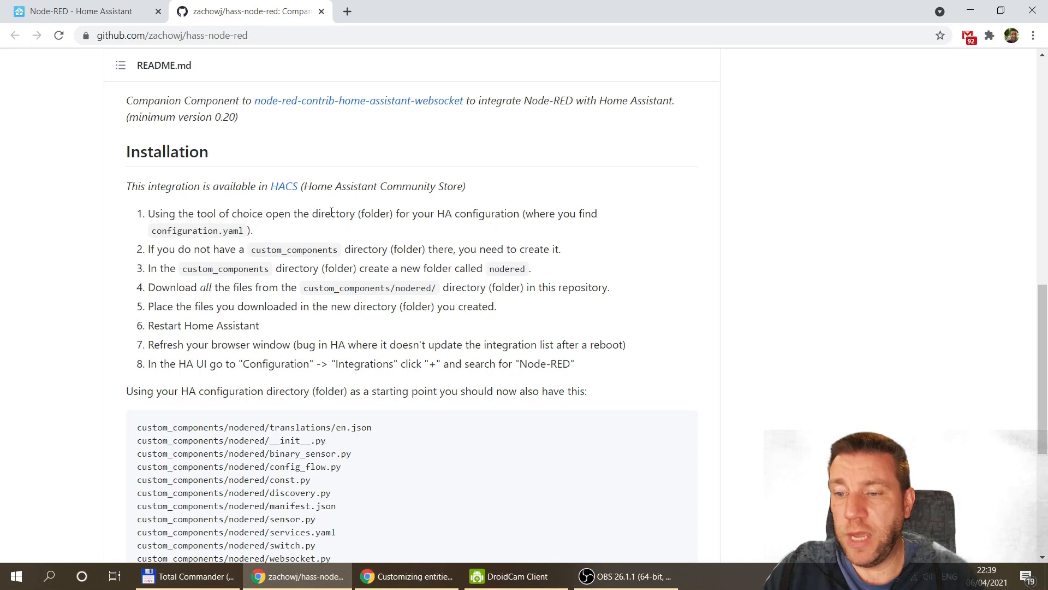
Step: Return to Home Assistant, view the File editor, and examine its add-on details among the Supervisor's installed add-ons
{"action": "left_click", "coordinate": [82, 10]}
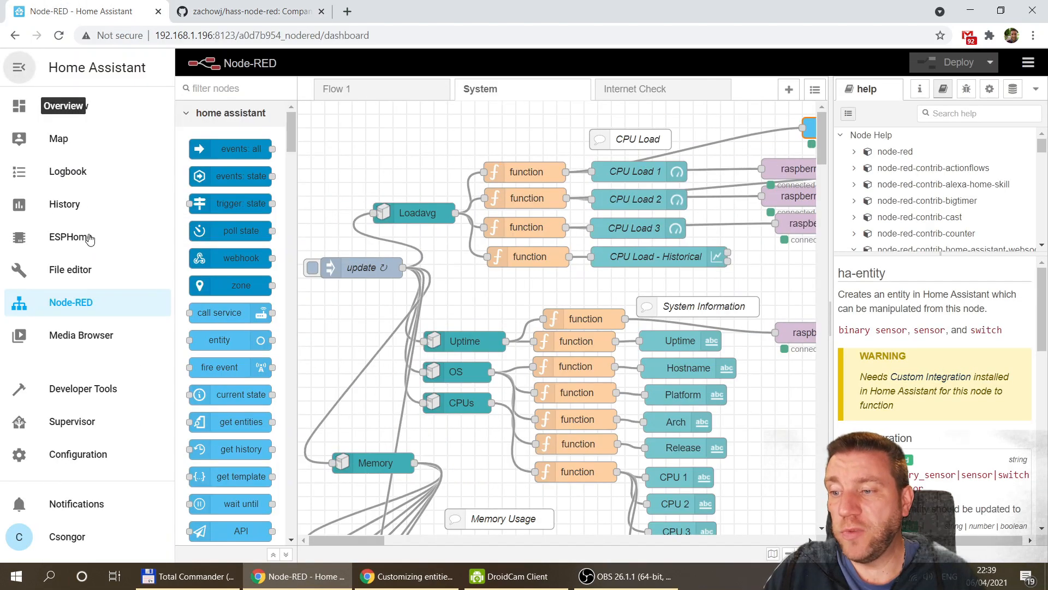
{"action": "left_click", "coordinate": [61, 272]}
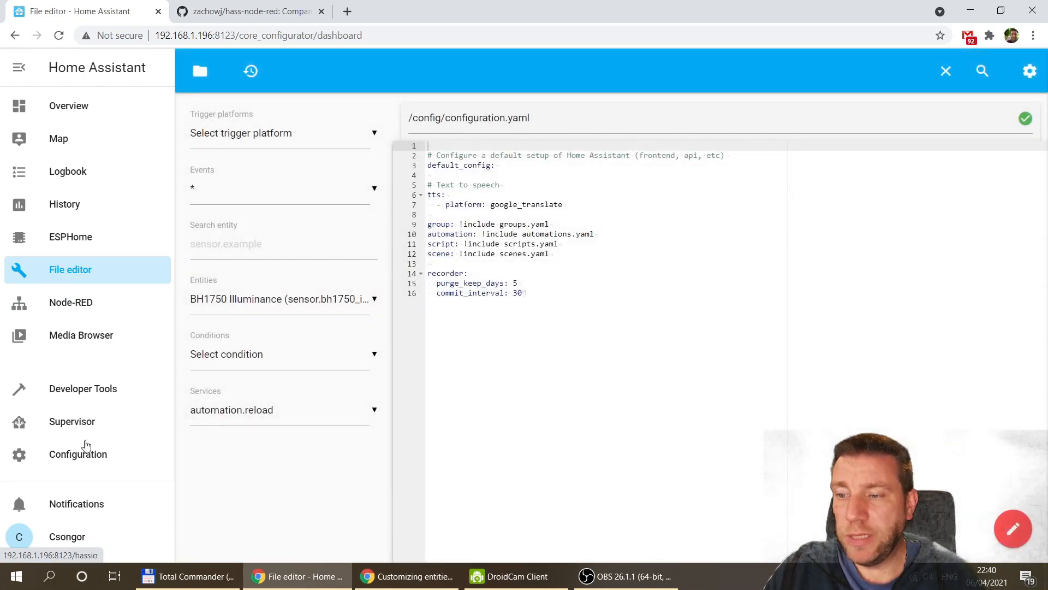
{"action": "left_click", "coordinate": [79, 419]}
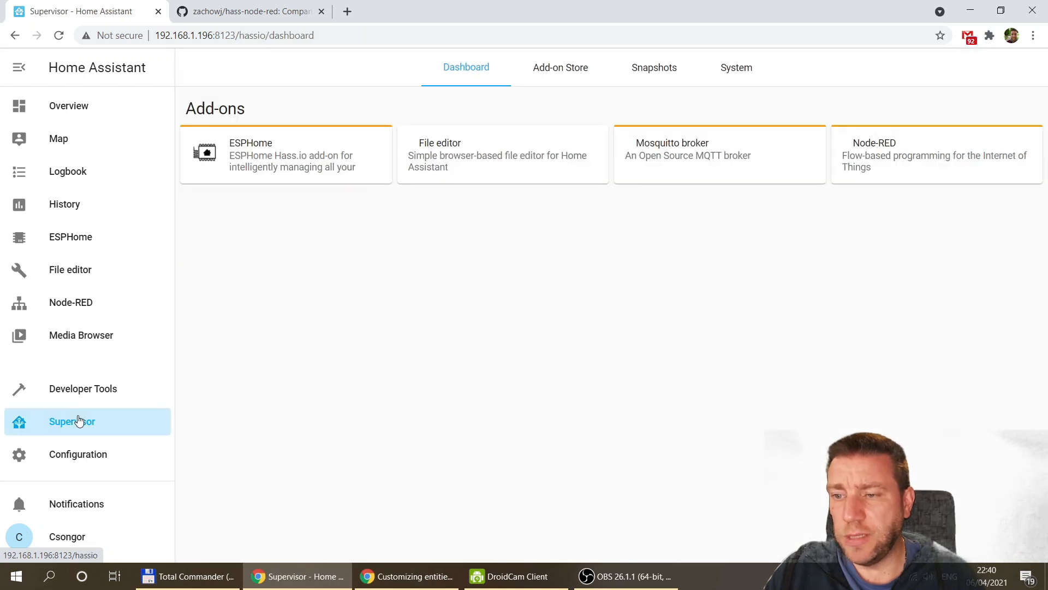
{"action": "left_click", "coordinate": [478, 157]}
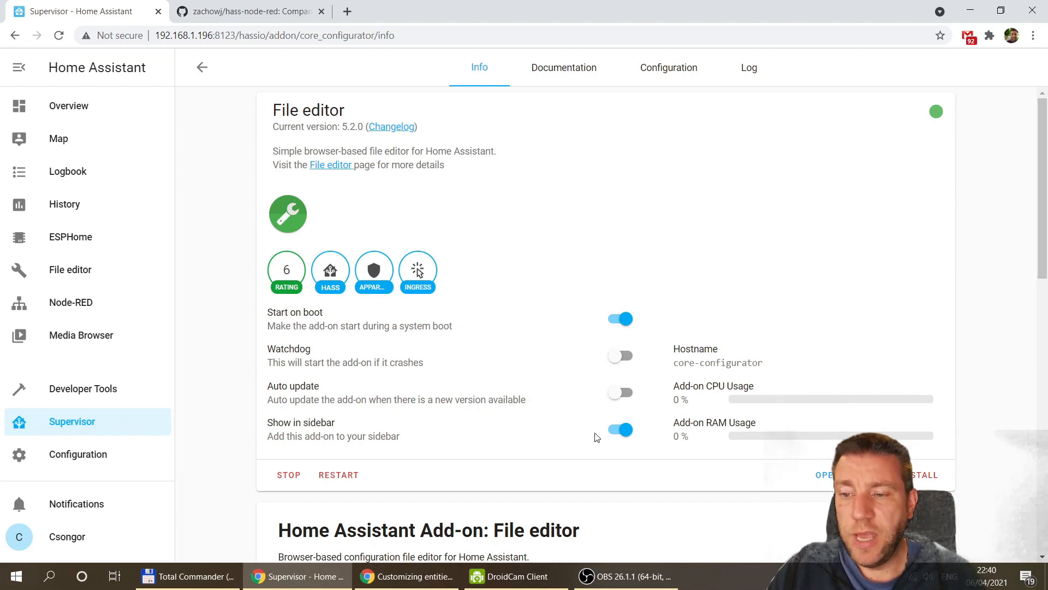
Step: Browse in the File editor to the config/custom_components/nodered folder and view its files
{"action": "left_click", "coordinate": [79, 275]}
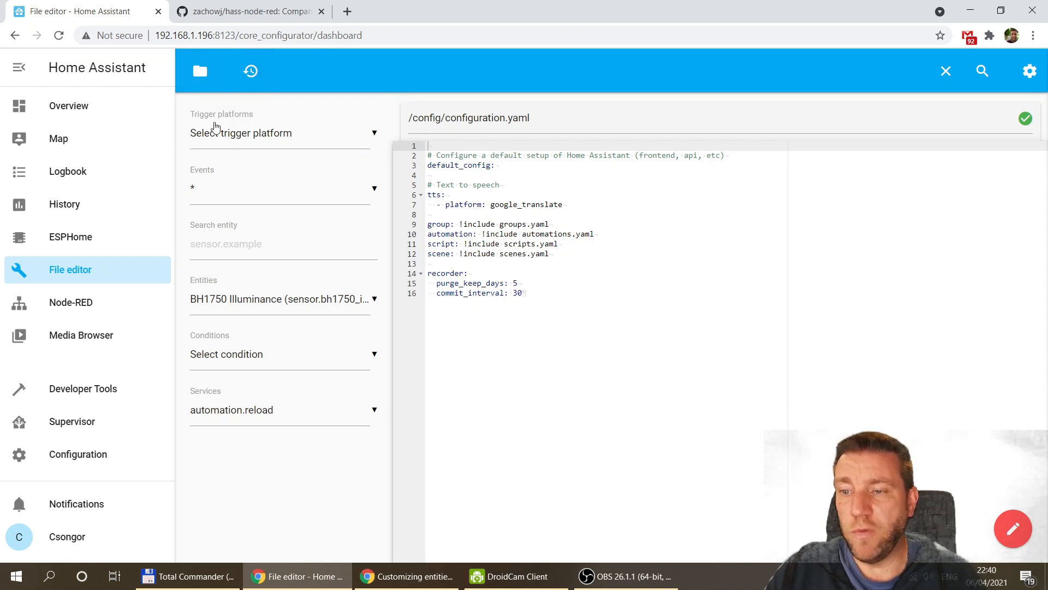
{"action": "left_click", "coordinate": [198, 87]}
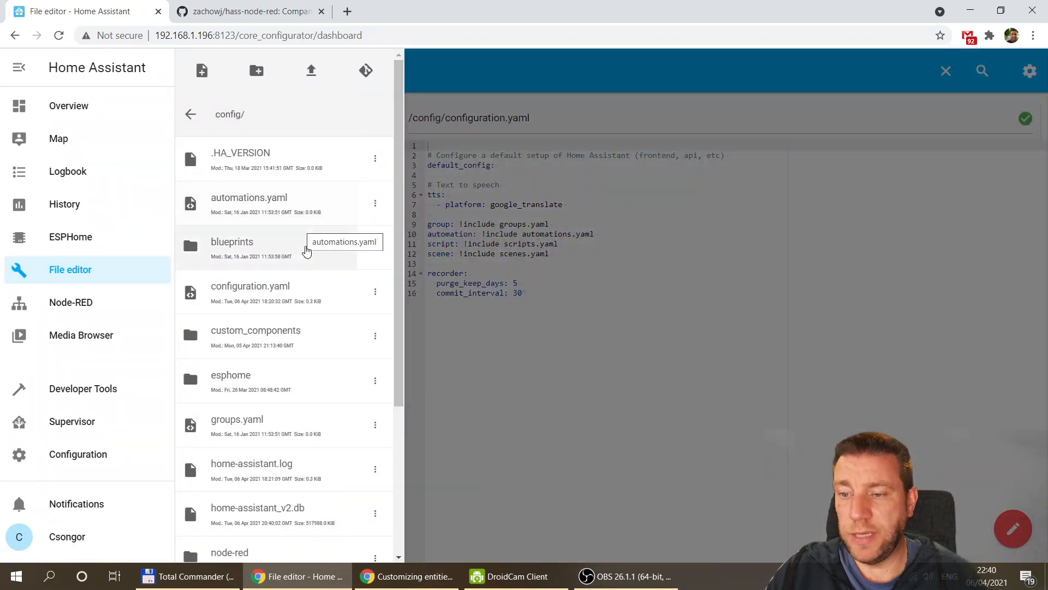
{"action": "scroll", "coordinate": [341, 325], "scroll_direction": "down", "scroll_amount": 2}
{"action": "scroll", "coordinate": [342, 325], "scroll_direction": "down", "scroll_amount": 2}
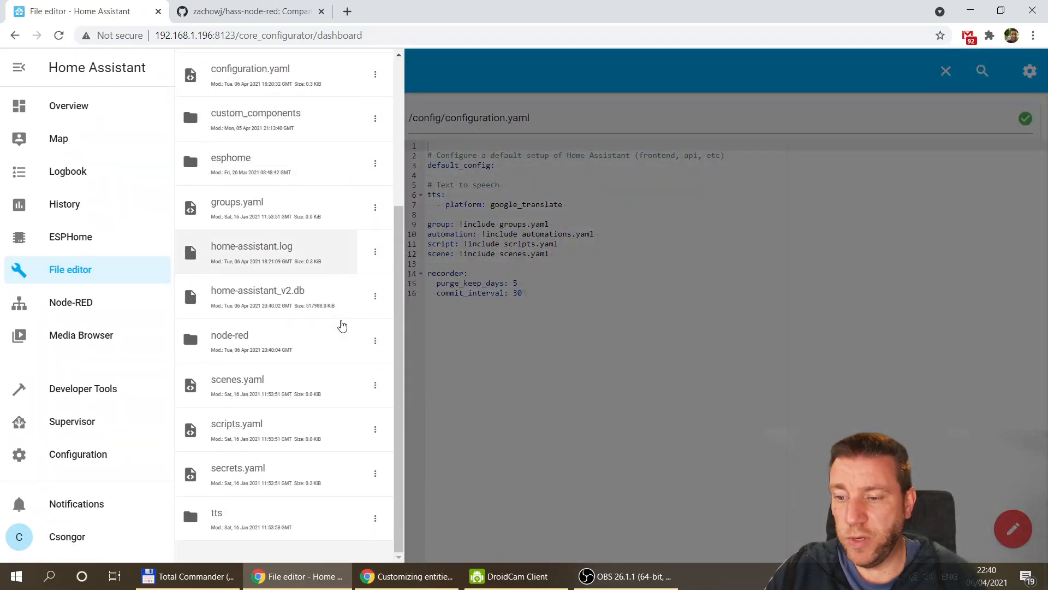
{"action": "left_click", "coordinate": [270, 131]}
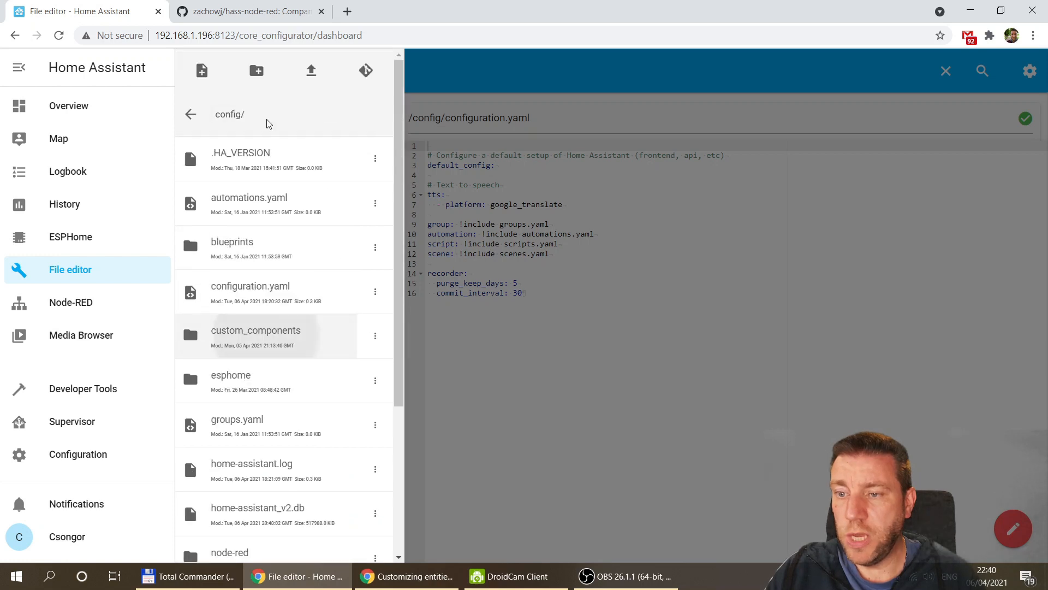
{"action": "left_click", "coordinate": [238, 158]}
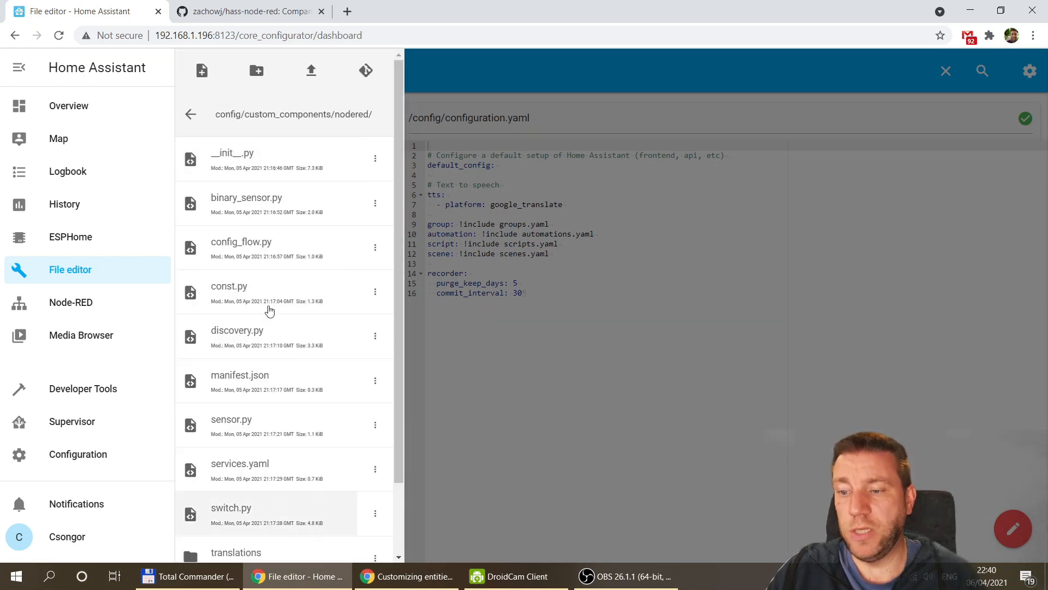
Step: Review the README's nodered folder instructions, view the files in the repository's custom_components/nodered folder, and return to the repository's main page
{"action": "left_click", "coordinate": [243, 11]}
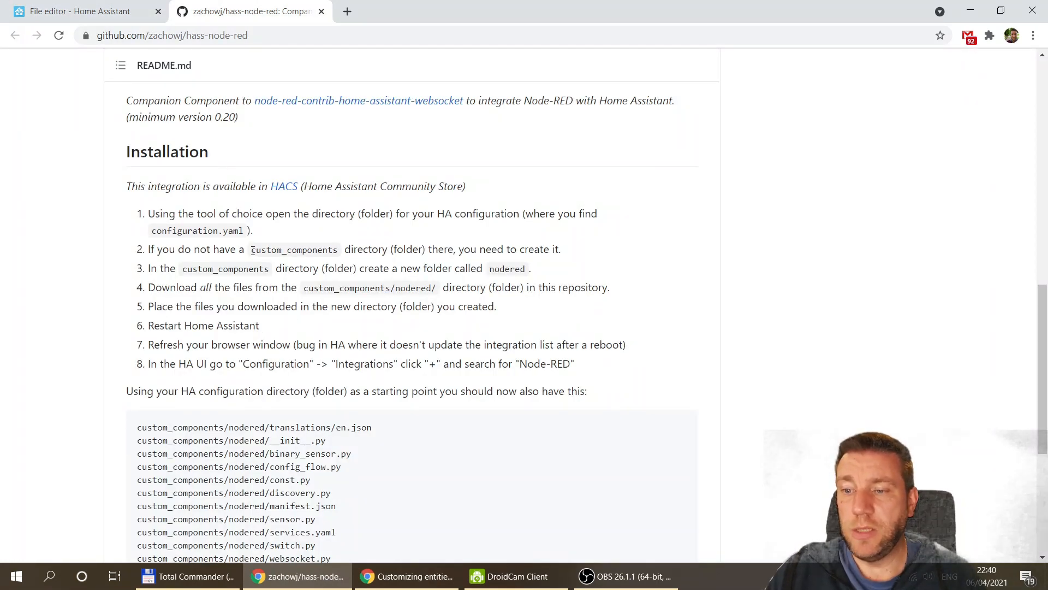
{"action": "left_click_drag", "start_coordinate": [490, 272], "coordinate": [525, 269]}
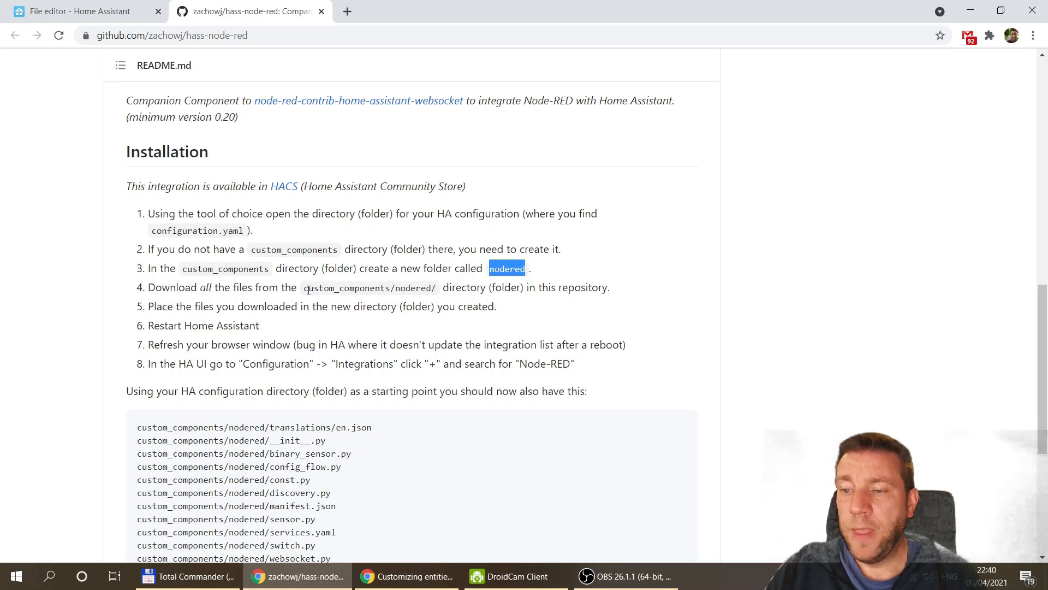
{"action": "left_click_drag", "start_coordinate": [304, 290], "coordinate": [443, 291]}
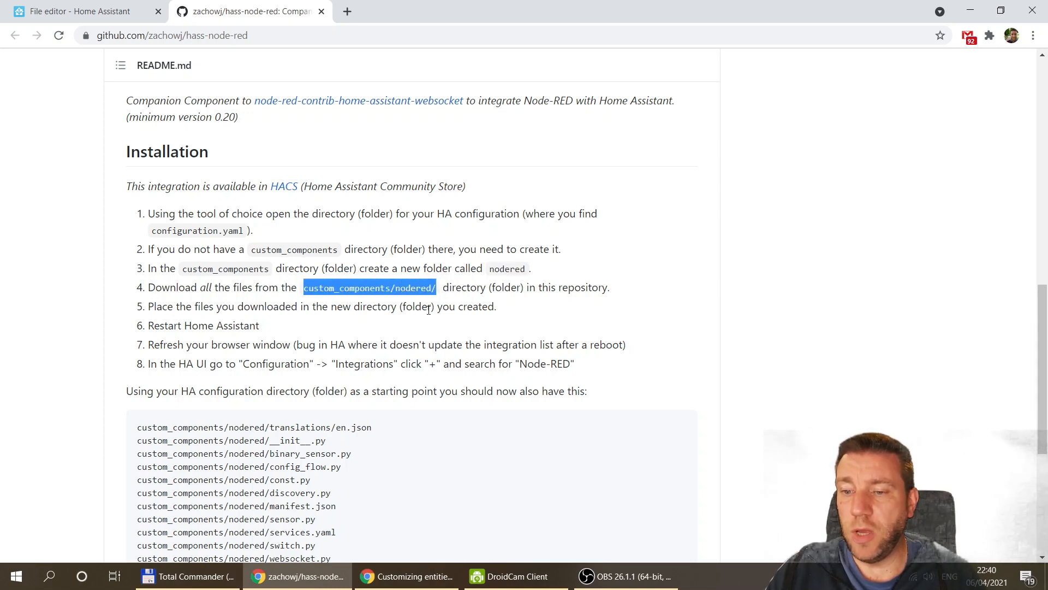
{"action": "scroll", "coordinate": [428, 309], "scroll_direction": "up", "scroll_amount": 9}
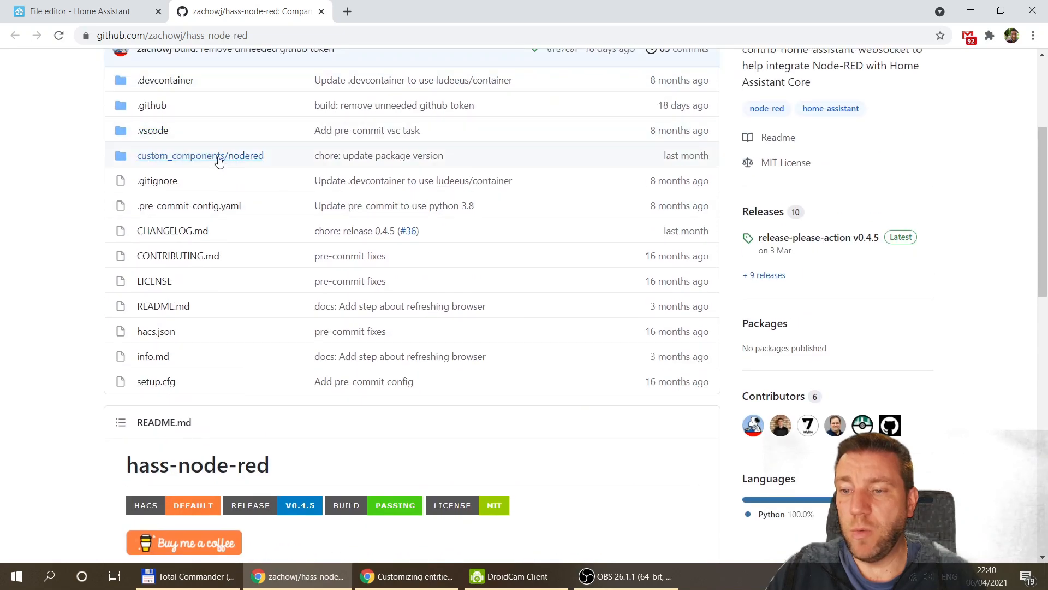
{"action": "left_click", "coordinate": [215, 158]}
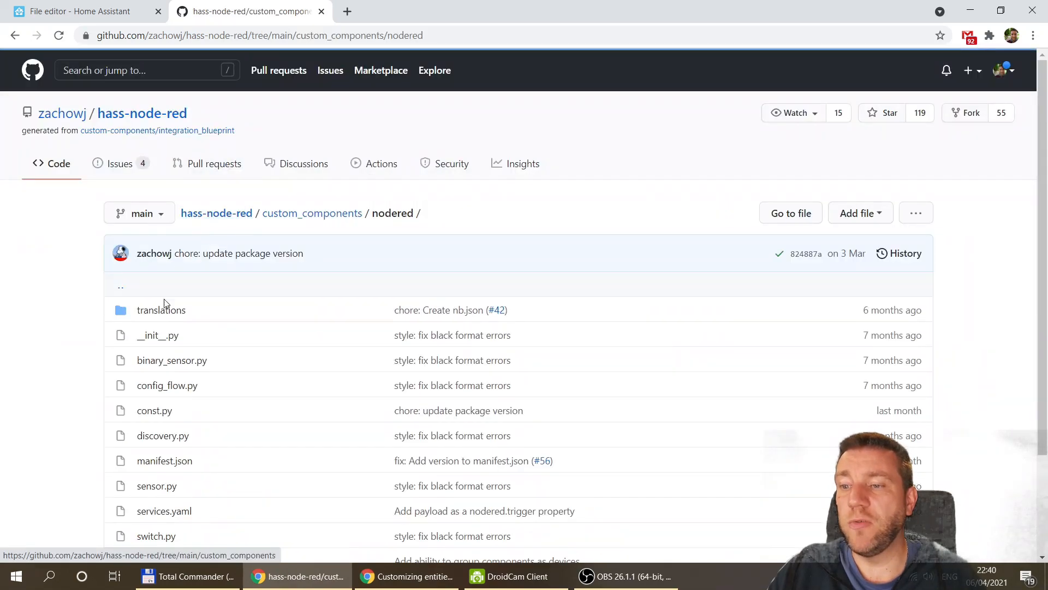
{"action": "scroll", "coordinate": [277, 271], "scroll_direction": "down", "scroll_amount": 2}
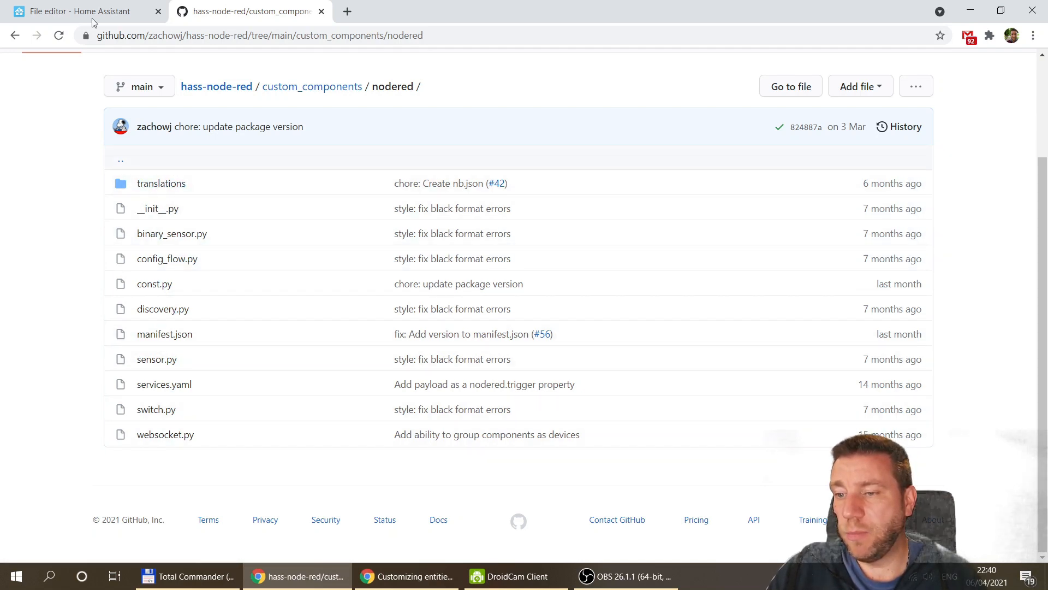
{"action": "left_click", "coordinate": [14, 35]}
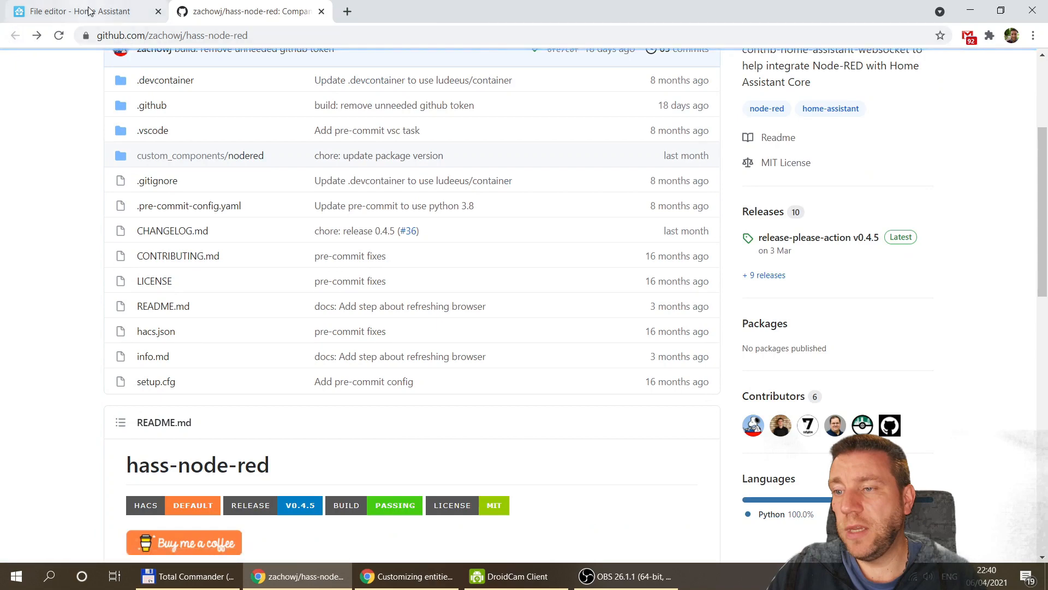
Step: View the File editor's upload dialog for the nodered folder and close it without uploading a file
{"action": "left_click", "coordinate": [90, 11]}
{"action": "left_click", "coordinate": [311, 71]}
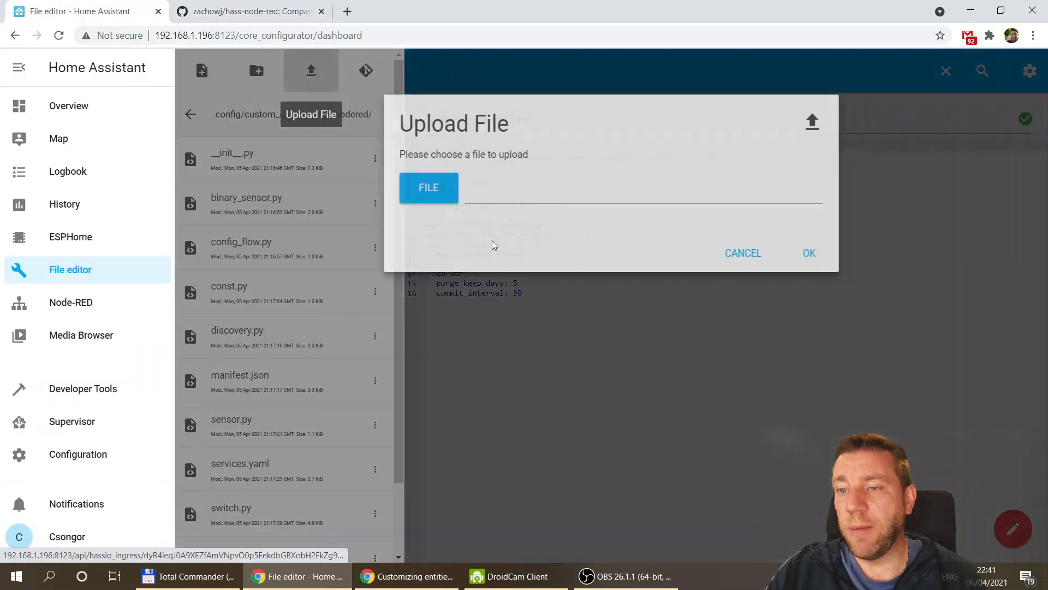
{"action": "left_click", "coordinate": [751, 259]}
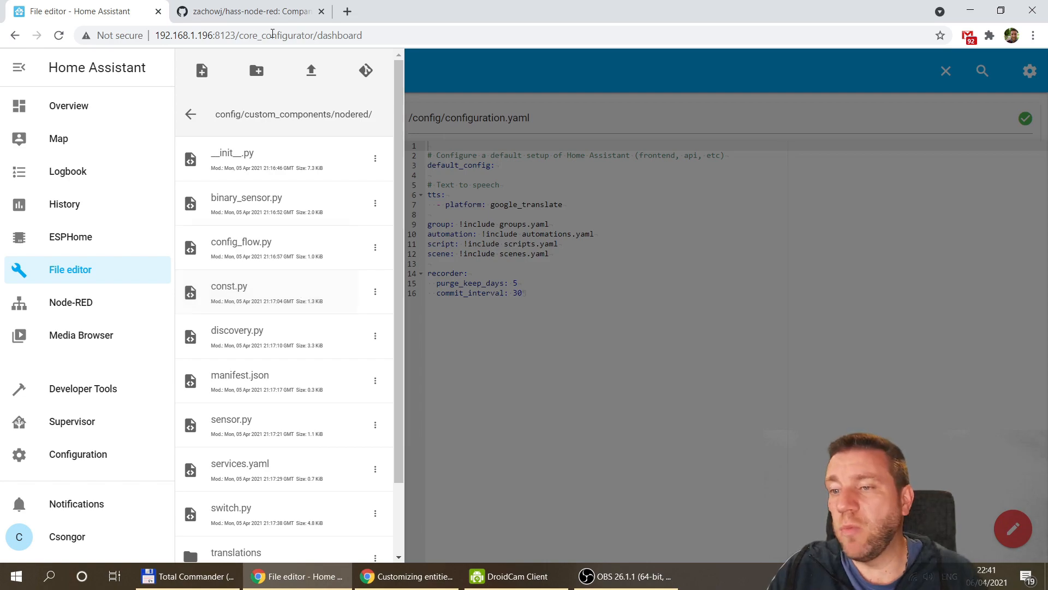
Step: Read the remaining README installation steps and highlight the instruction to restart Home Assistant
{"action": "left_click", "coordinate": [249, 11]}
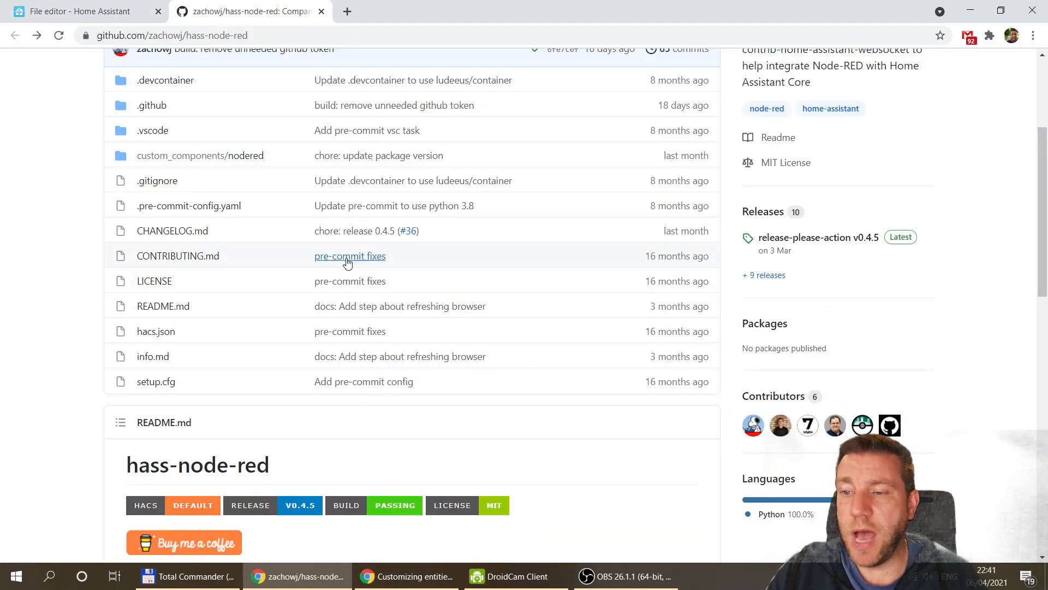
{"action": "scroll", "coordinate": [348, 262], "scroll_direction": "down", "scroll_amount": 14}
{"action": "scroll", "coordinate": [348, 262], "scroll_direction": "up", "scroll_amount": 5}
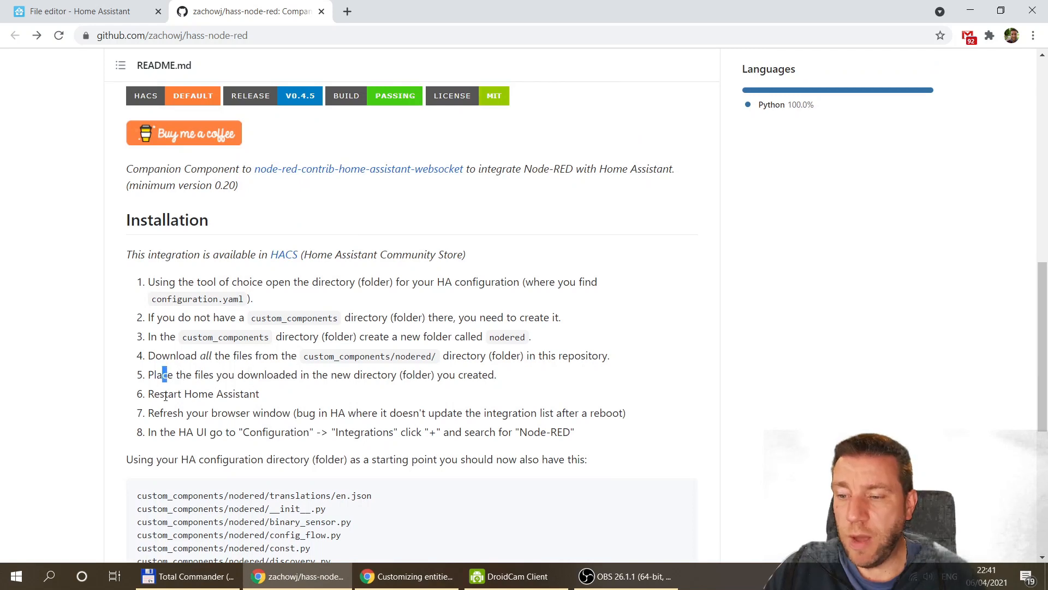
{"action": "left_click_drag", "start_coordinate": [153, 395], "coordinate": [266, 396]}
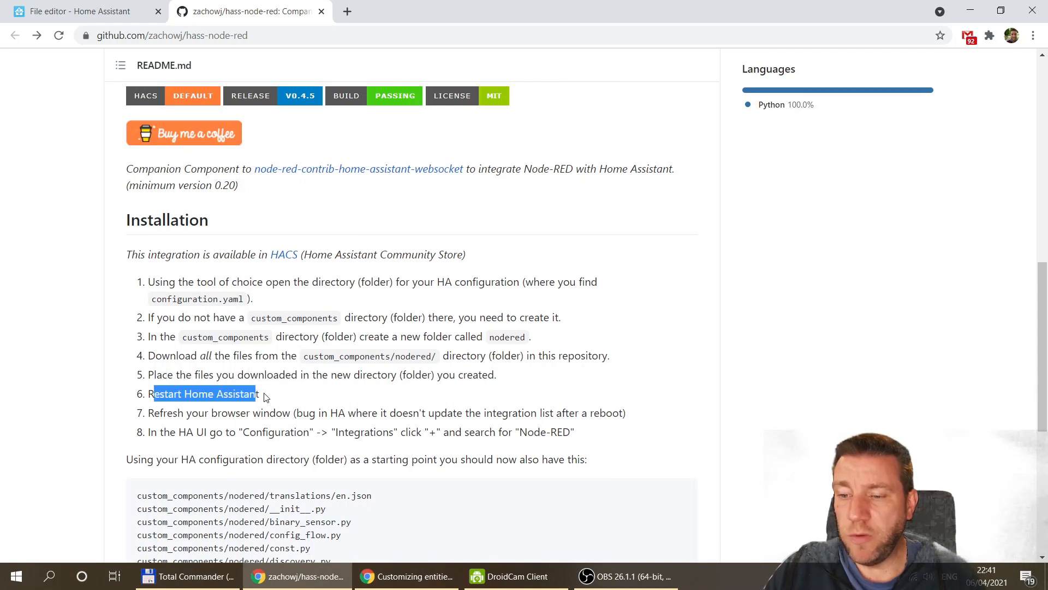
Step: Open Home Assistant's Server Controls configuration page to view the server restart option
{"action": "left_click", "coordinate": [75, 7]}
{"action": "left_click", "coordinate": [78, 457]}
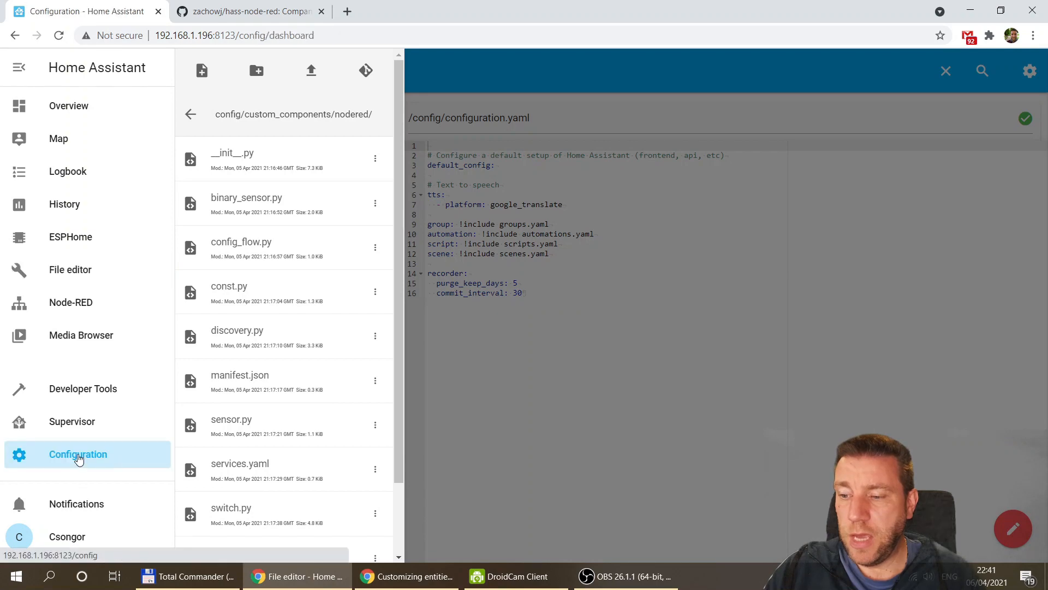
{"action": "scroll", "coordinate": [657, 299], "scroll_direction": "down", "scroll_amount": 10}
{"action": "left_click", "coordinate": [652, 365]}
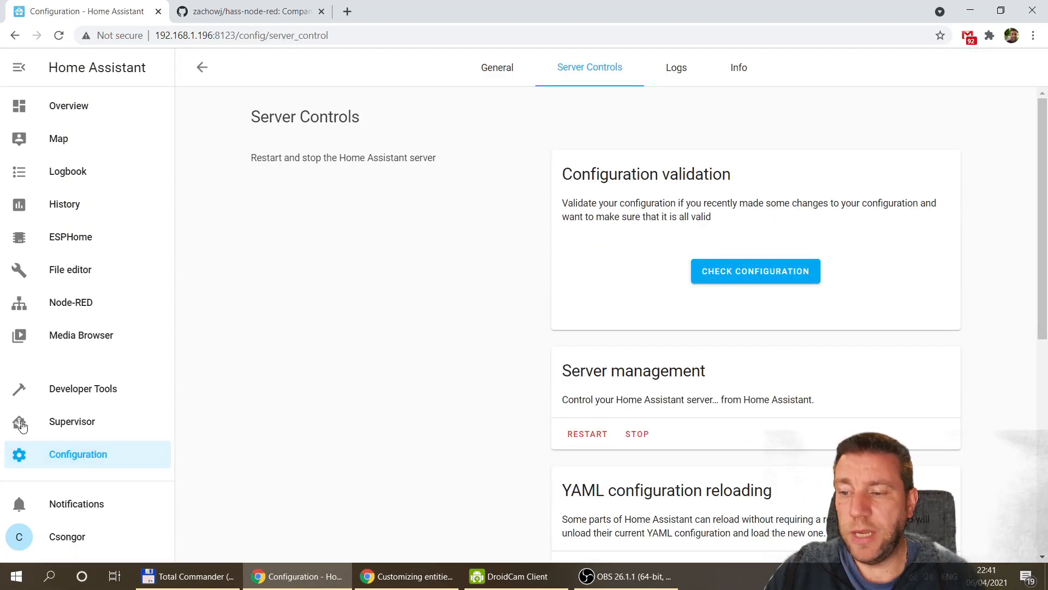
Step: View the configured integrations and open the list of entities belonging to the Node-RED integration
{"action": "left_click", "coordinate": [65, 455]}
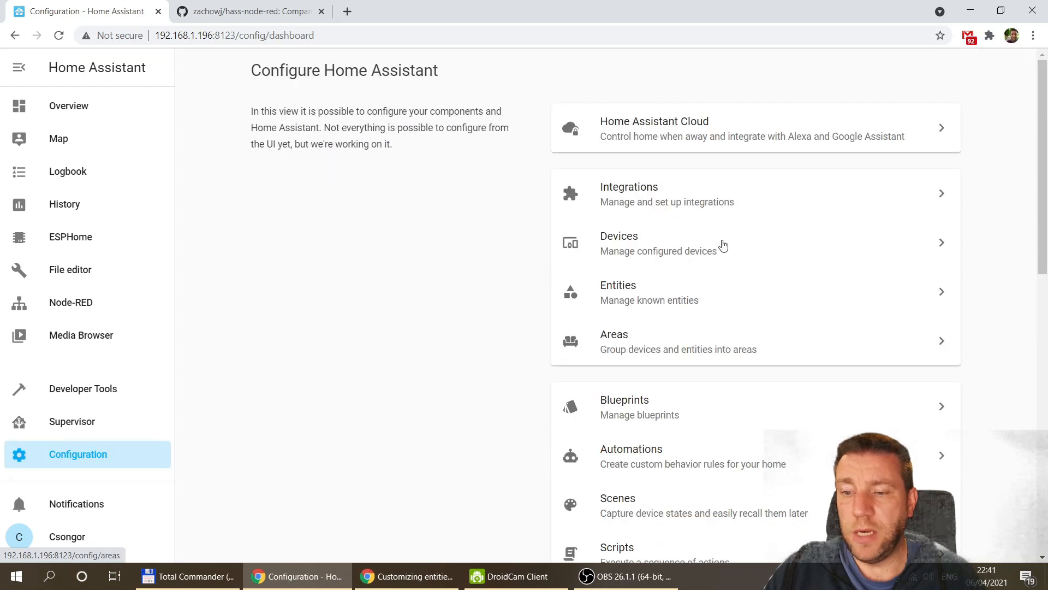
{"action": "left_click", "coordinate": [646, 196]}
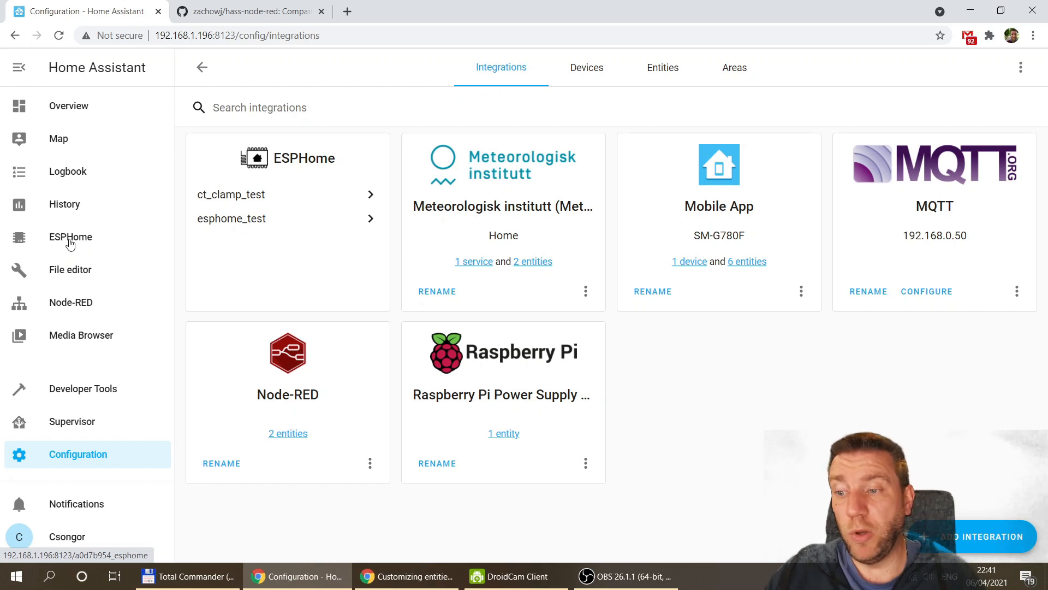
{"action": "left_click", "coordinate": [287, 434]}
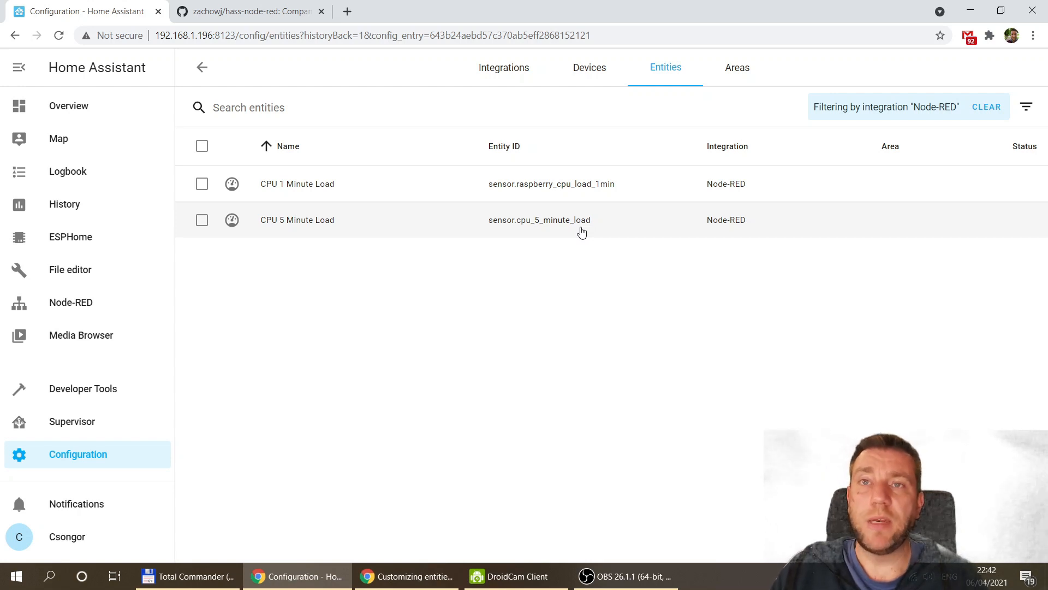
Step: Set the entity ID of the CPU 5 Minute Load sensor to sensor.raspberry_cpu_load_5min and save the change
{"action": "left_click", "coordinate": [554, 222]}
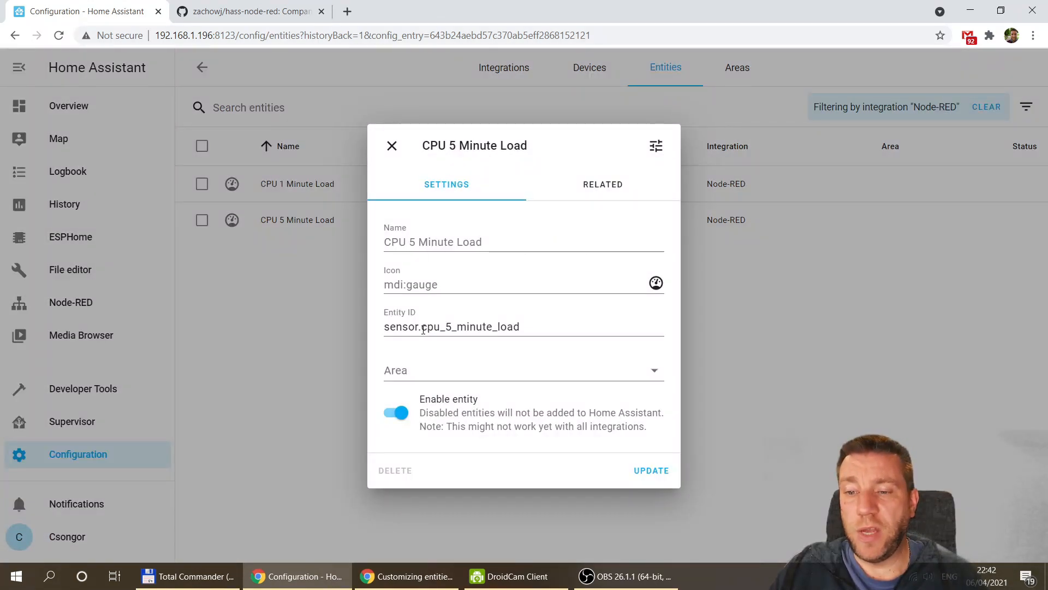
{"action": "left_click_drag", "start_coordinate": [423, 329], "coordinate": [647, 327]}
{"action": "type", "text": "ras"}
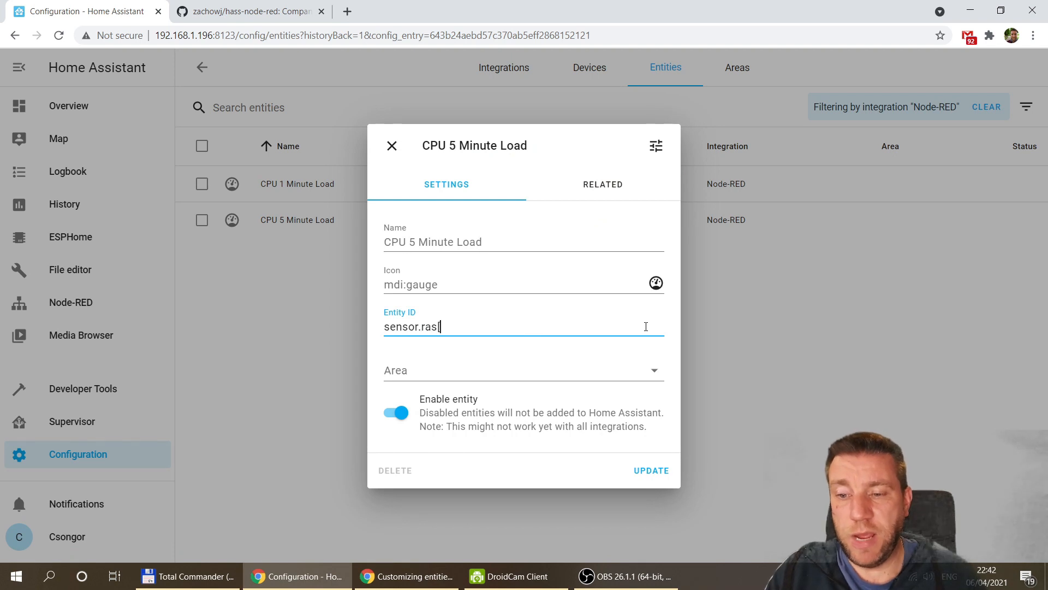
{"action": "type", "text": "pberry_cp"}
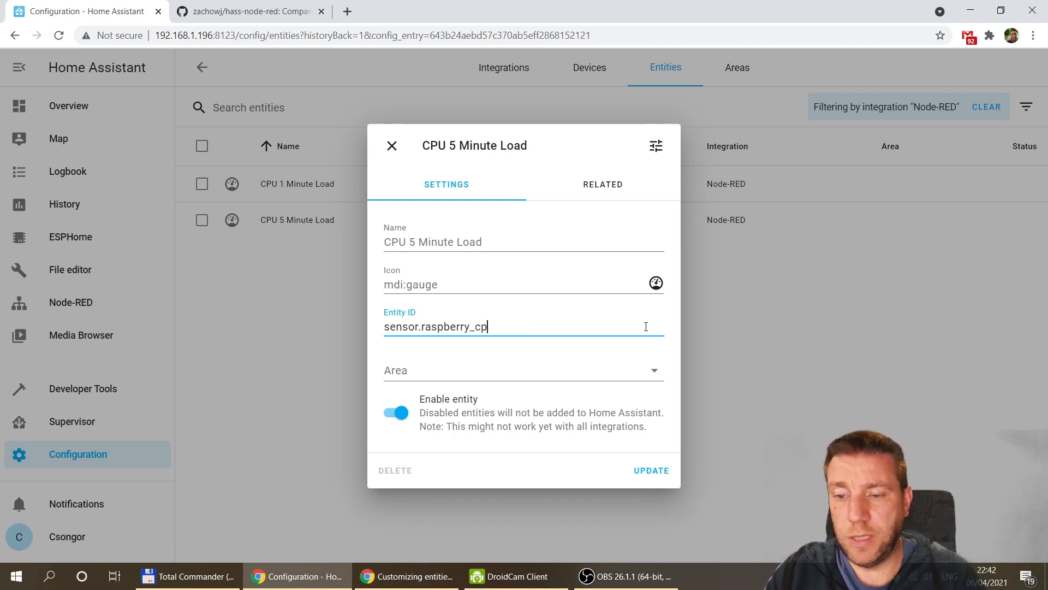
{"action": "type", "text": "u_load_5m"}
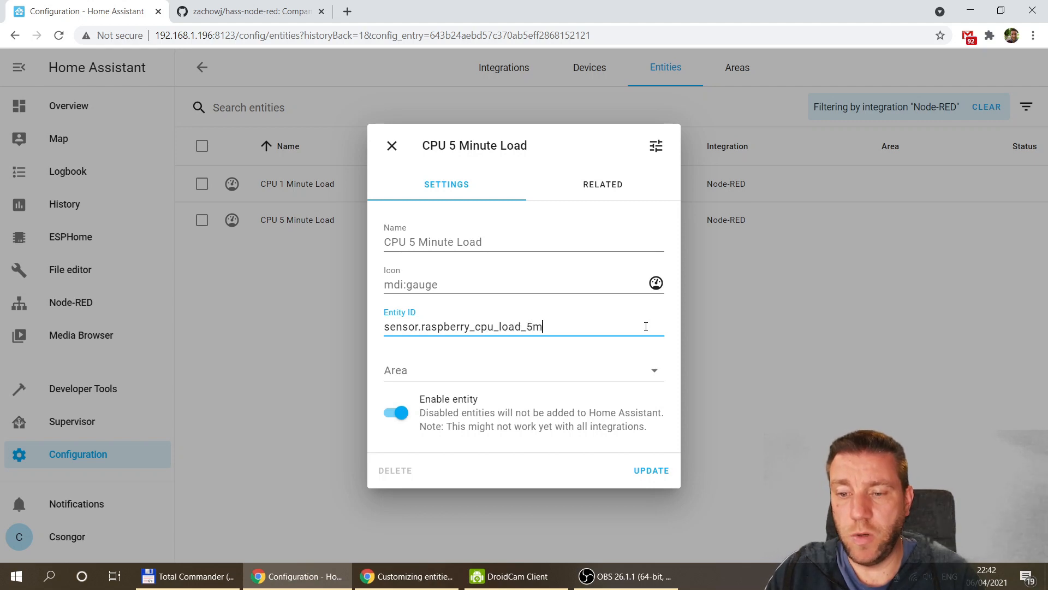
{"action": "type", "text": "in"}
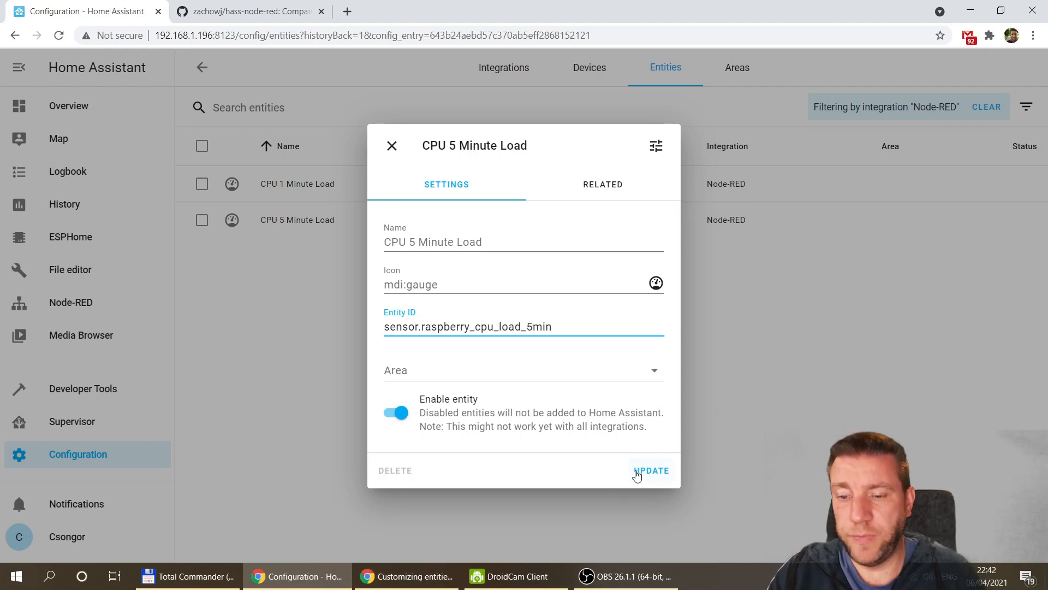
{"action": "left_click", "coordinate": [644, 470]}
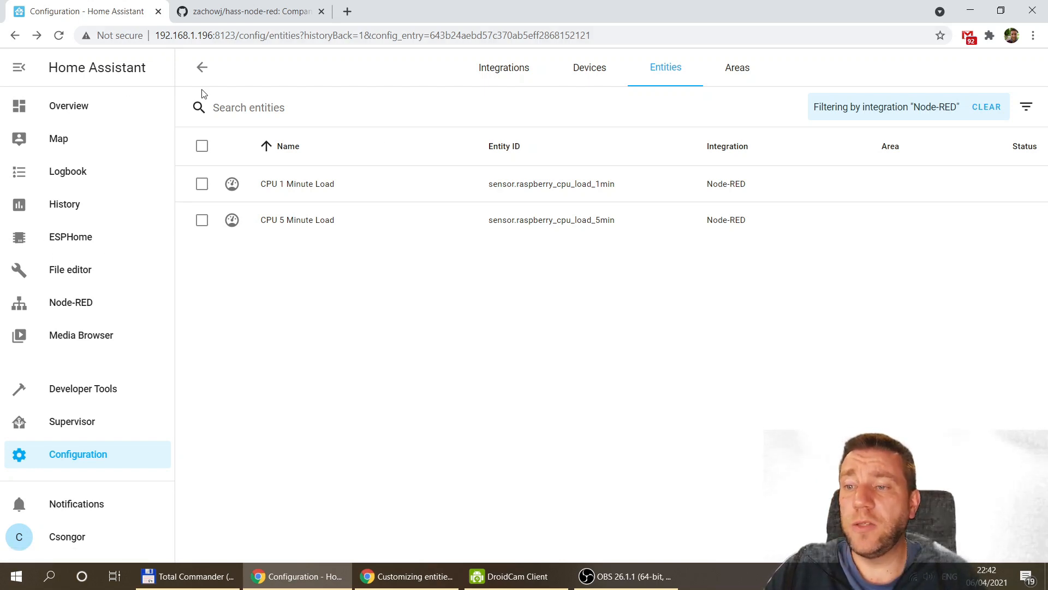
Step: Open the System flow in Node-RED at the CPU load entity nodes
{"action": "left_click", "coordinate": [70, 273]}
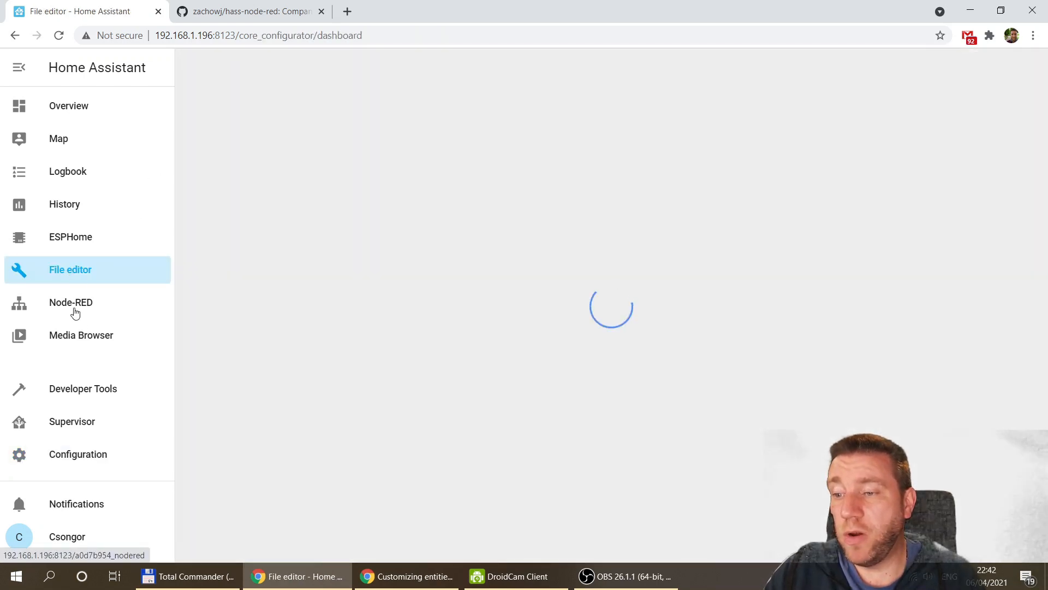
{"action": "left_click", "coordinate": [75, 311]}
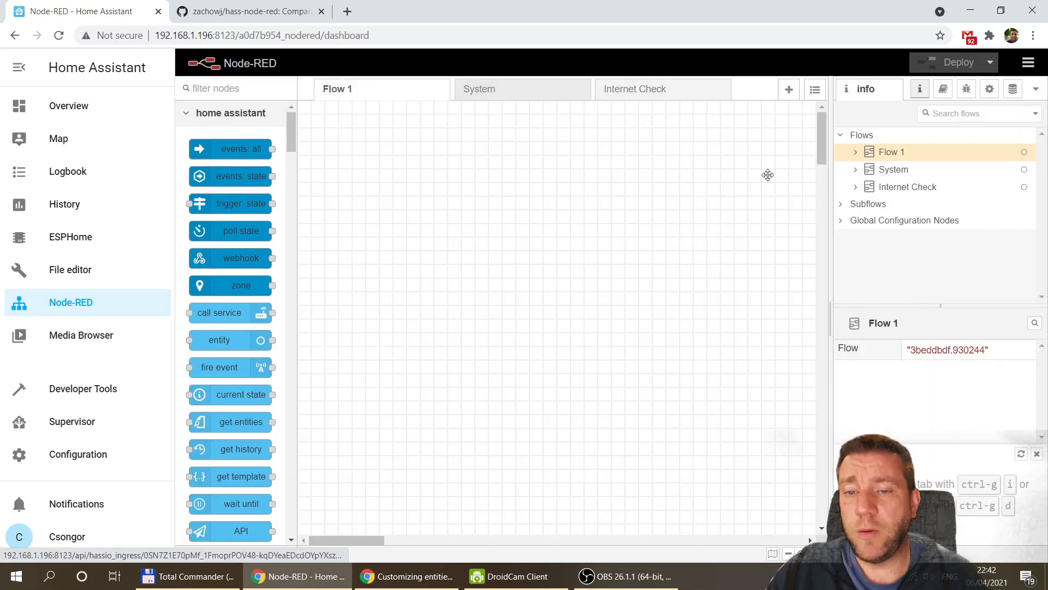
{"action": "left_click", "coordinate": [517, 89]}
{"action": "left_click_drag", "start_coordinate": [348, 544], "coordinate": [405, 539]}
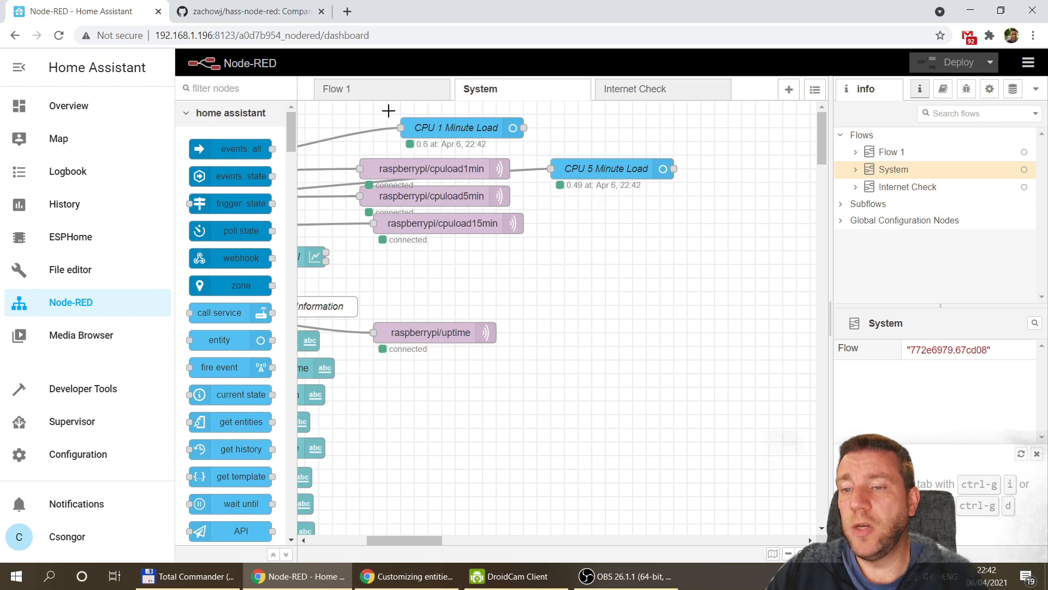
Step: Remove the entity_id attribute from the CPU 1 Minute Load and CPU 5 Minute Load entity nodes
{"action": "left_click", "coordinate": [457, 126]}
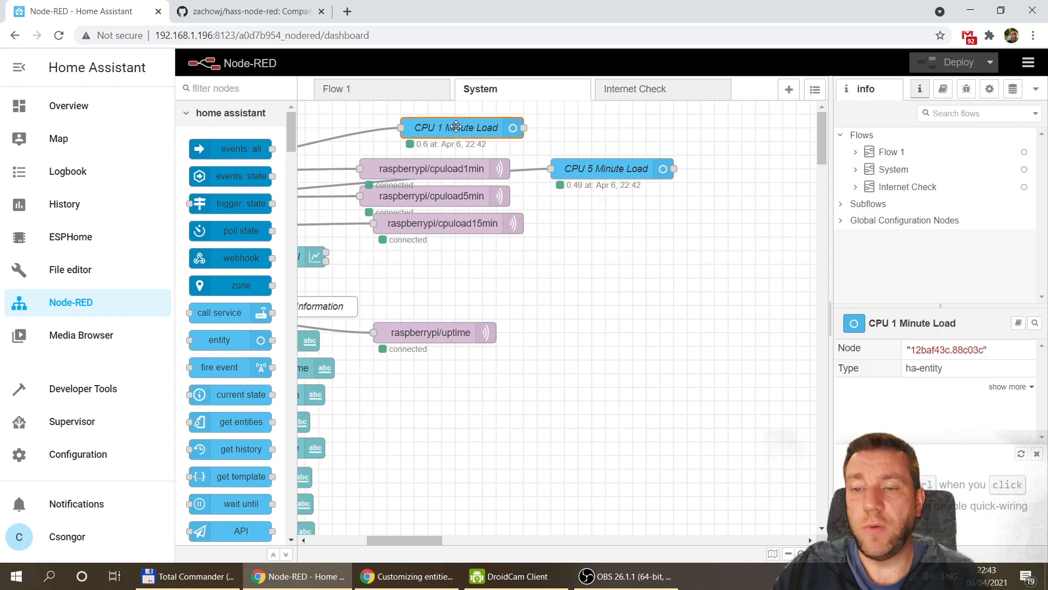
{"action": "double_click", "coordinate": [456, 127]}
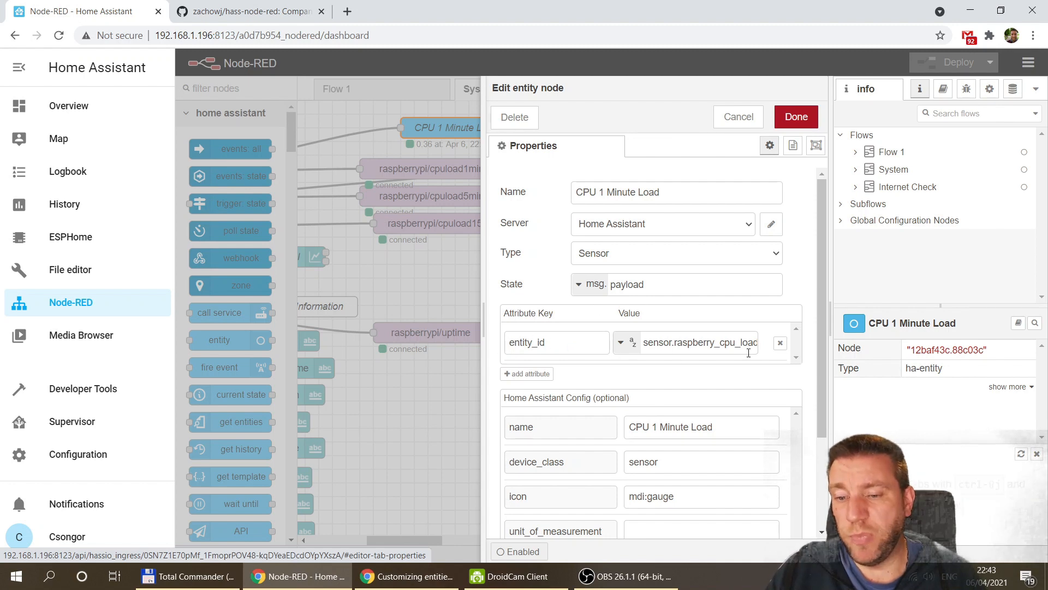
{"action": "left_click", "coordinate": [780, 342]}
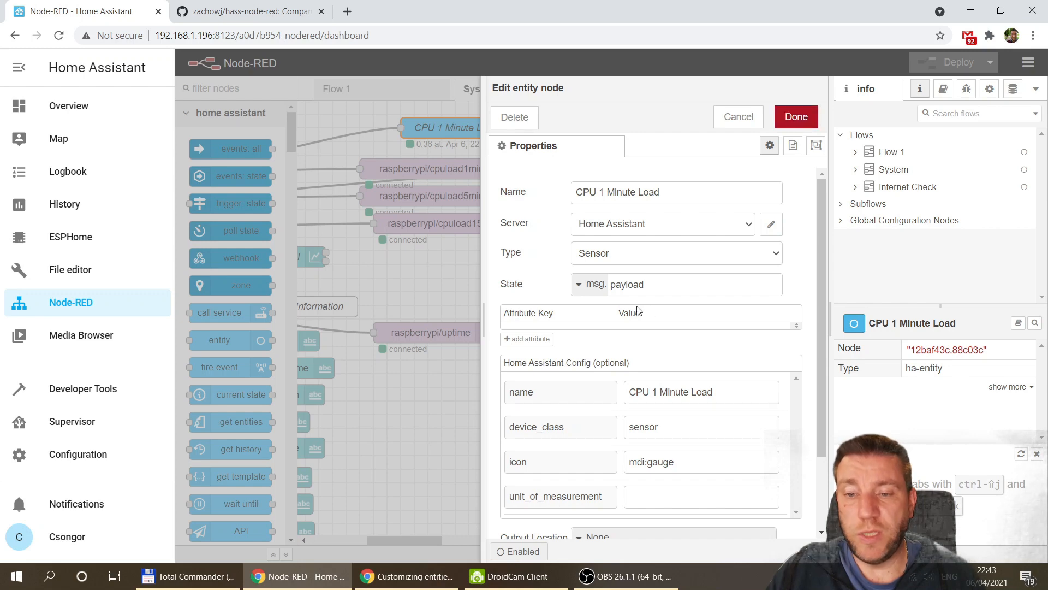
{"action": "left_click", "coordinate": [794, 125]}
{"action": "double_click", "coordinate": [616, 165]}
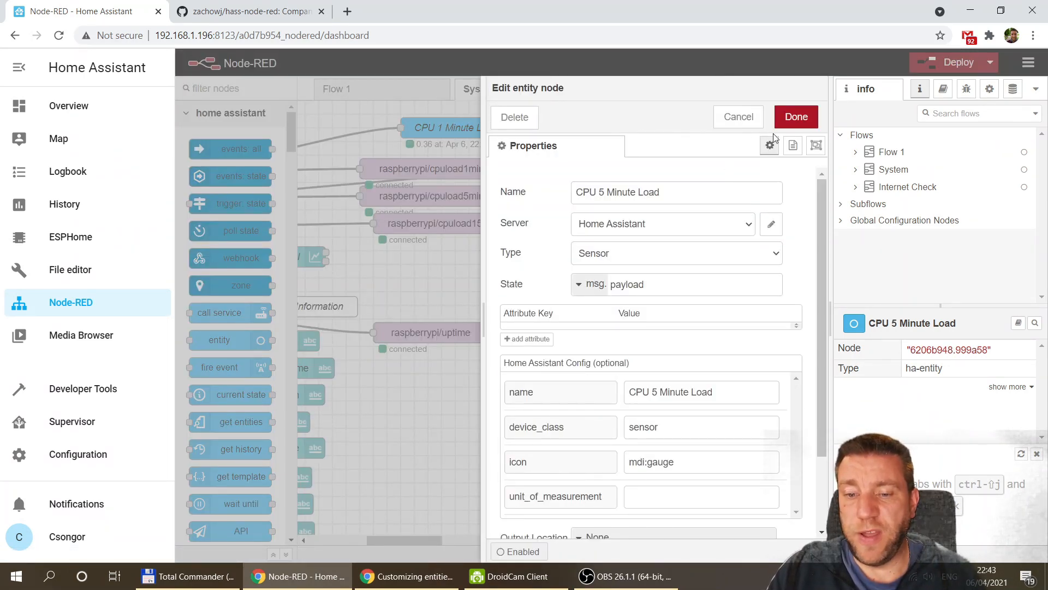
{"action": "left_click", "coordinate": [779, 116]}
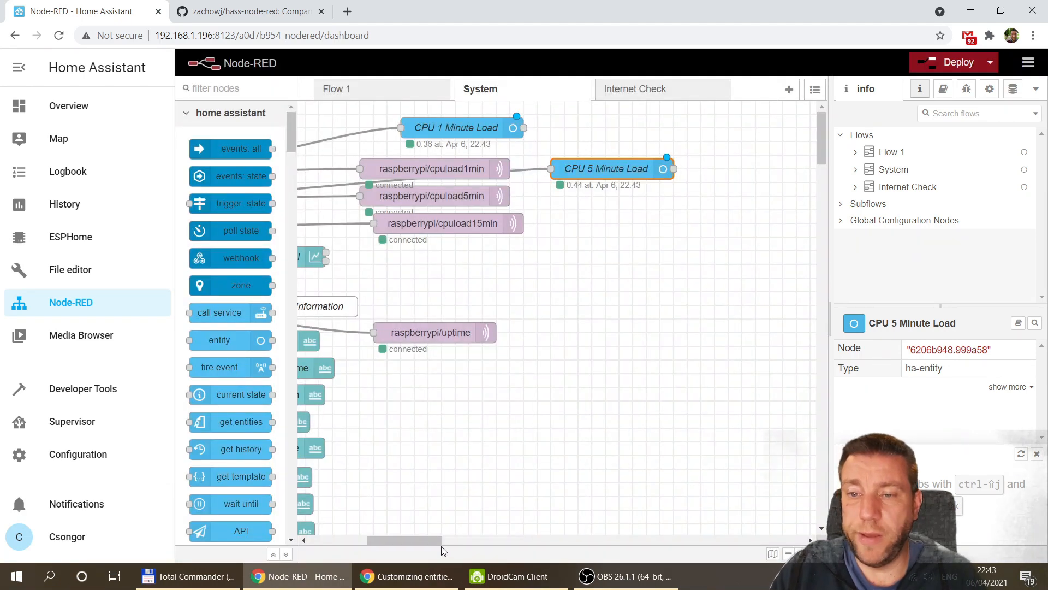
Step: Duplicate the CPU 5 Minute Load entity node and place the copy beside the raspberrypi/cpuload15min node
{"action": "left_click_drag", "start_coordinate": [417, 539], "coordinate": [398, 541]}
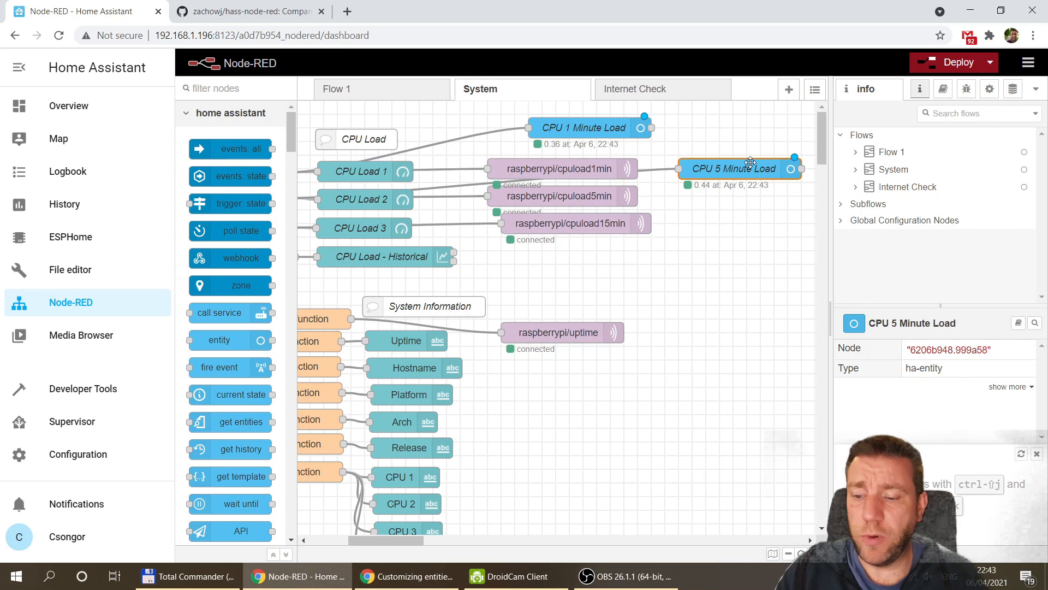
{"action": "key", "text": "ctrl+c"}
{"action": "key", "text": "ctrl+v"}
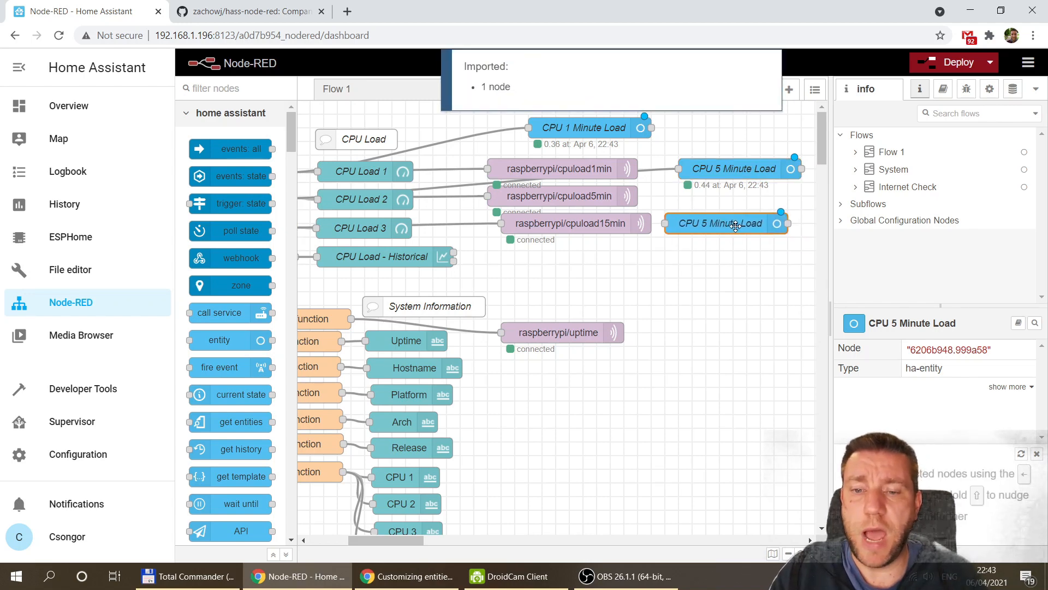
{"action": "left_click", "coordinate": [735, 225]}
Step: Set both the copied entity node's name and its Home Assistant config name to CPU 15 Minute Load
{"action": "double_click", "coordinate": [734, 225]}
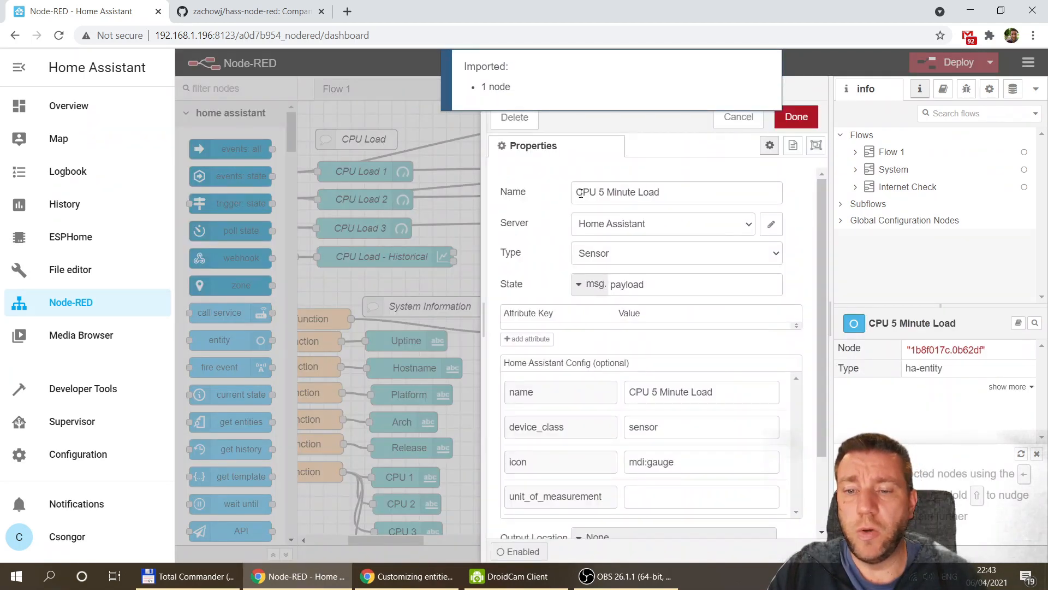
{"action": "left_click", "coordinate": [602, 192]}
{"action": "type", "text": "1"}
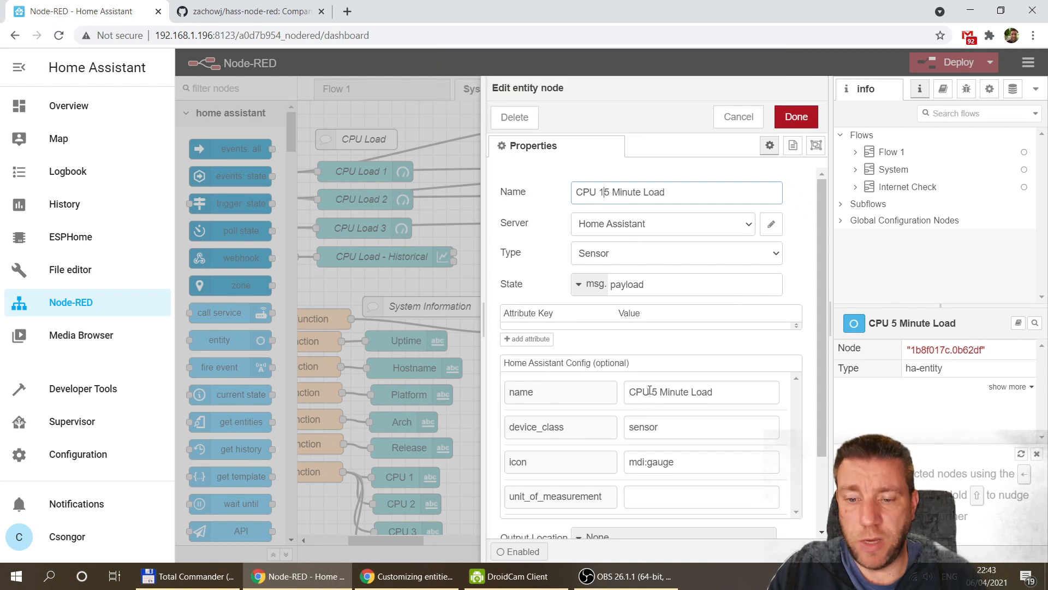
{"action": "left_click", "coordinate": [654, 391]}
{"action": "type", "text": "1"}
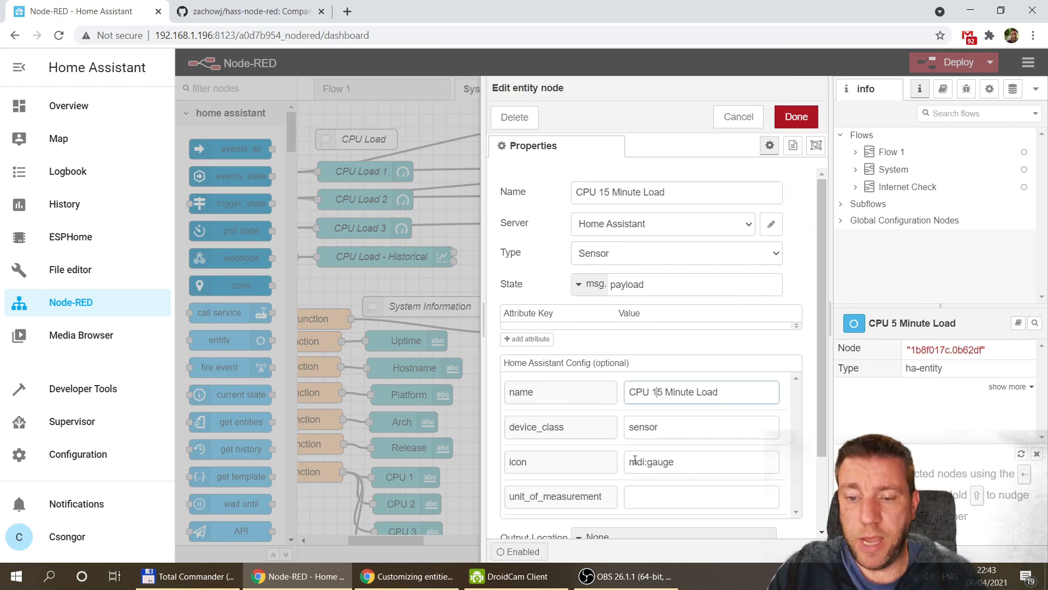
Step: Search the Material Design Icons page for "gauge" and return to the entity node's settings
{"action": "left_click", "coordinate": [407, 576]}
{"action": "left_click", "coordinate": [286, 83]}
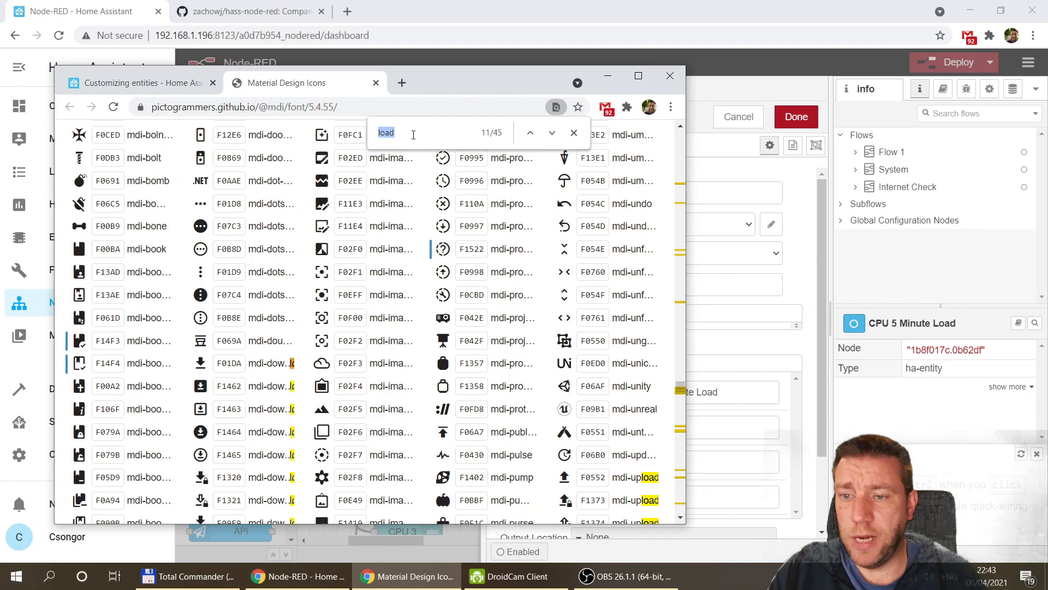
{"action": "type", "text": "gauge"}
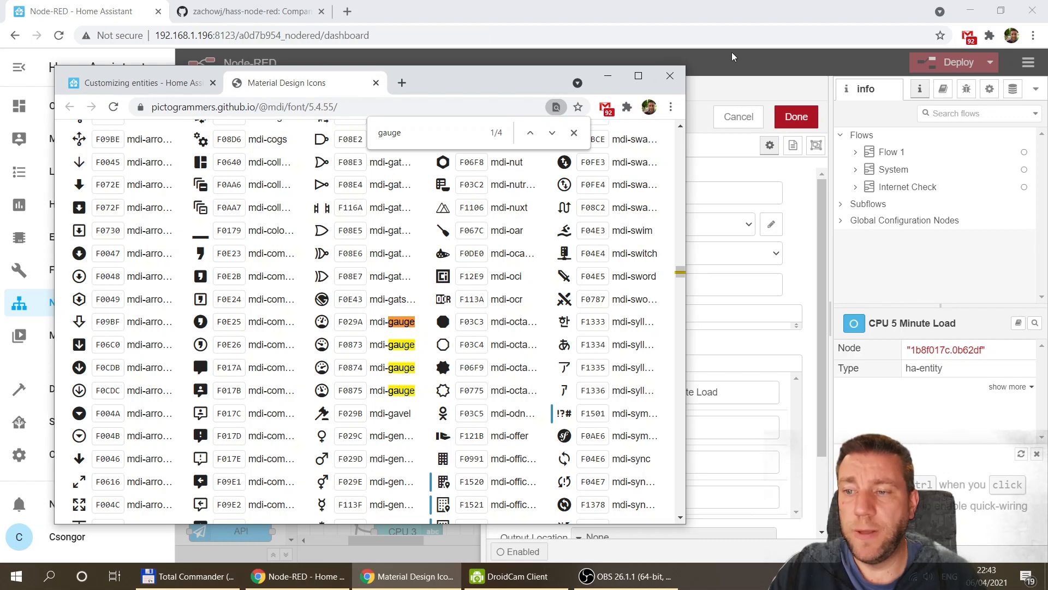
{"action": "left_click", "coordinate": [738, 85]}
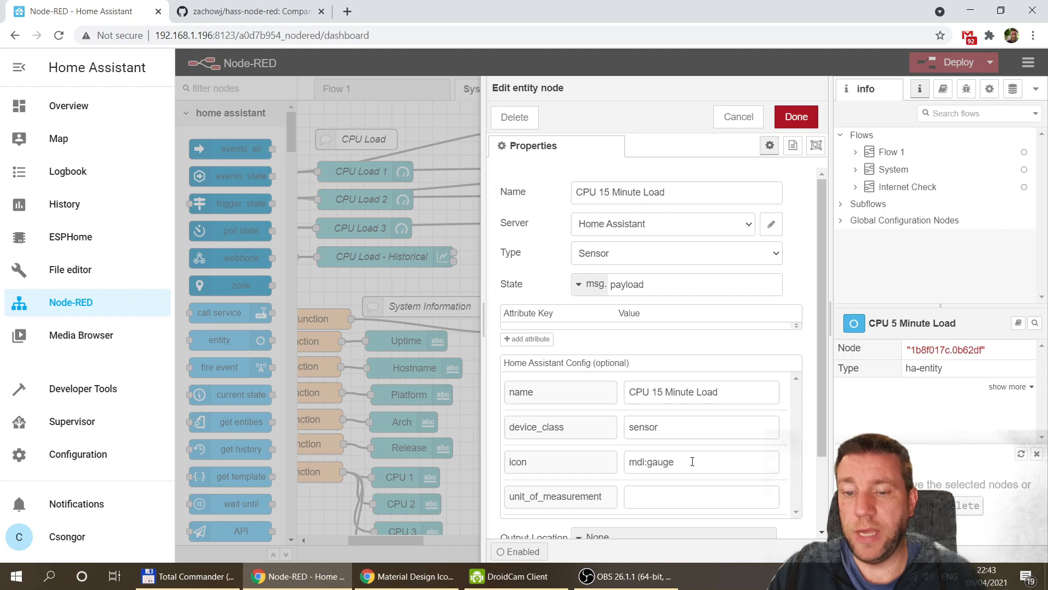
Step: Leave the unit of measurement empty, review the remaining options and save the CPU 15 Minute Load node
{"action": "left_click", "coordinate": [666, 499]}
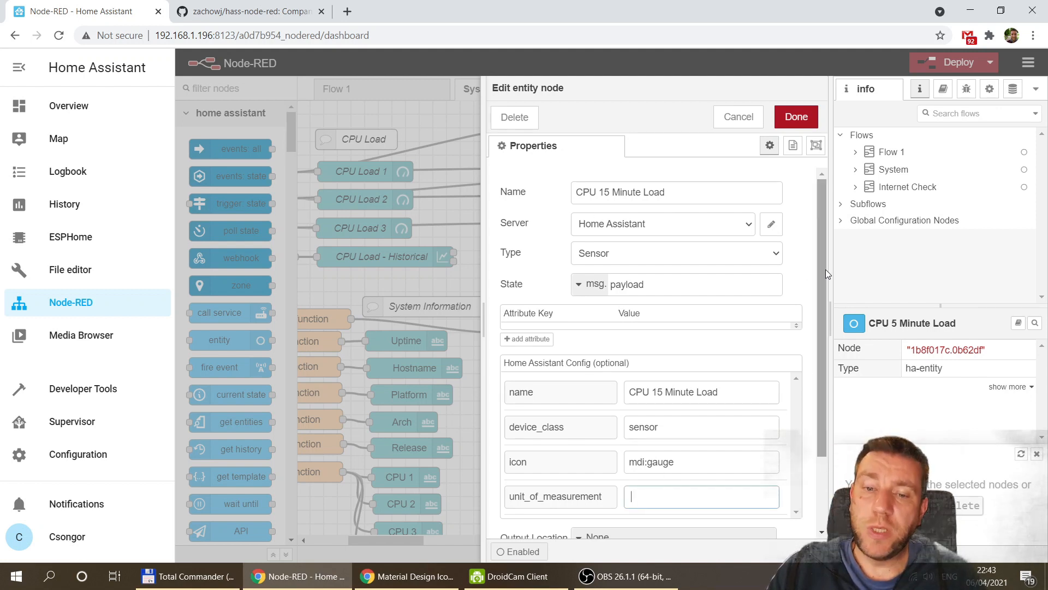
{"action": "left_click_drag", "start_coordinate": [820, 260], "coordinate": [837, 236]}
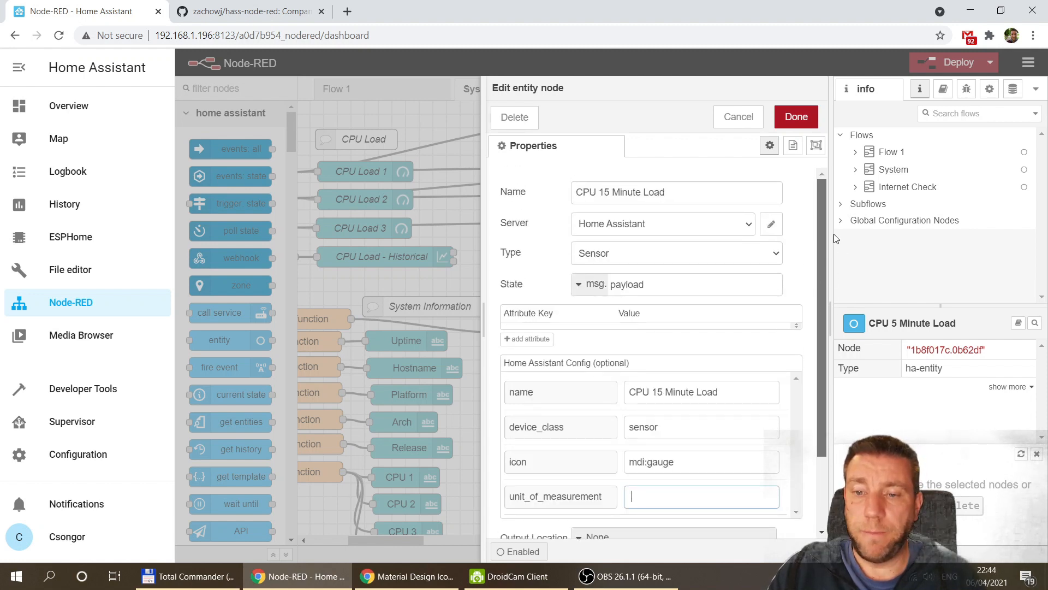
{"action": "scroll", "coordinate": [634, 444], "scroll_direction": "down", "scroll_amount": 1}
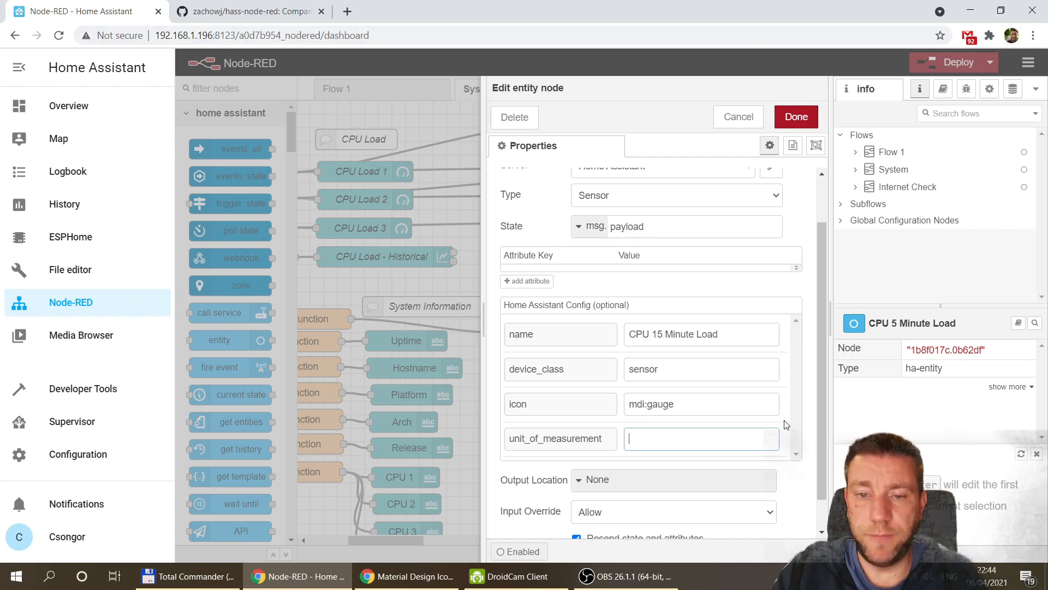
{"action": "scroll", "coordinate": [573, 531], "scroll_direction": "down", "scroll_amount": 1}
{"action": "left_click", "coordinate": [575, 528]}
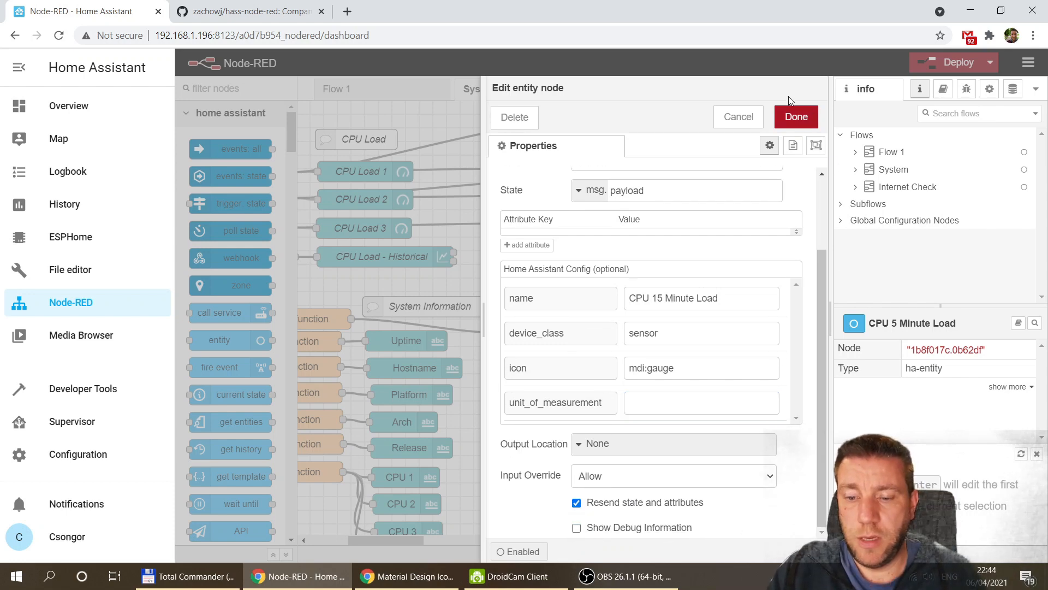
{"action": "left_click", "coordinate": [792, 112]}
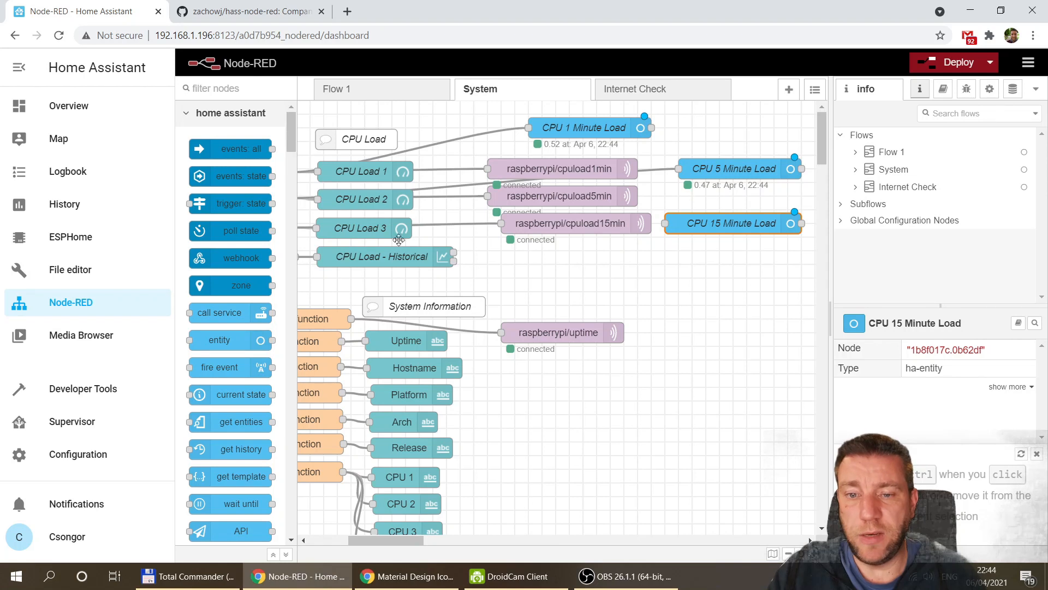
Step: Wire the output of the function node feeding CPU Load 3 to the CPU 15 Minute Load entity node
{"action": "left_click_drag", "start_coordinate": [398, 540], "coordinate": [380, 538]}
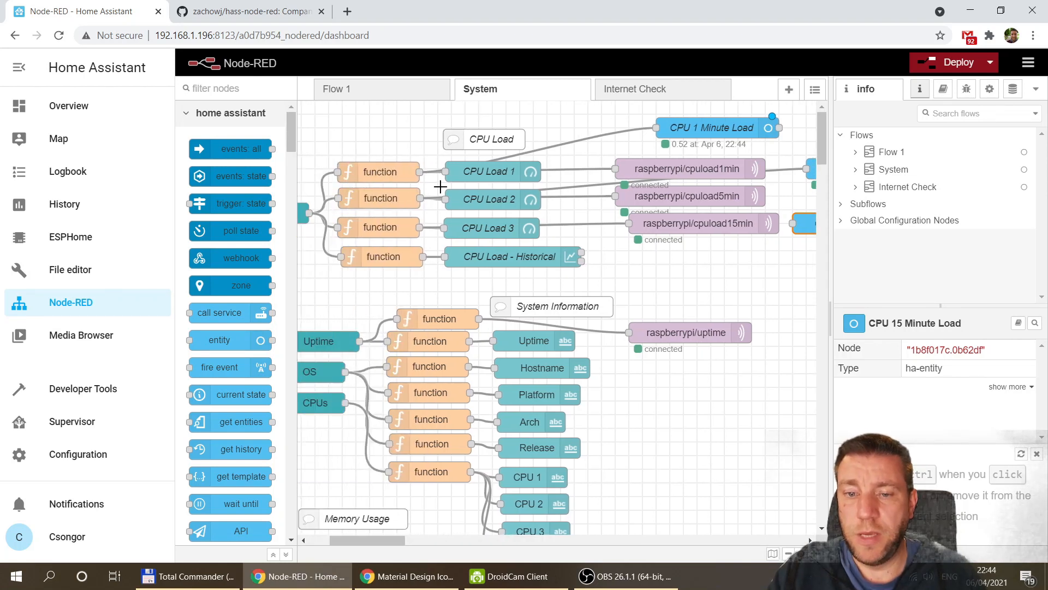
{"action": "left_click", "coordinate": [425, 228]}
{"action": "left_click", "coordinate": [732, 252]}
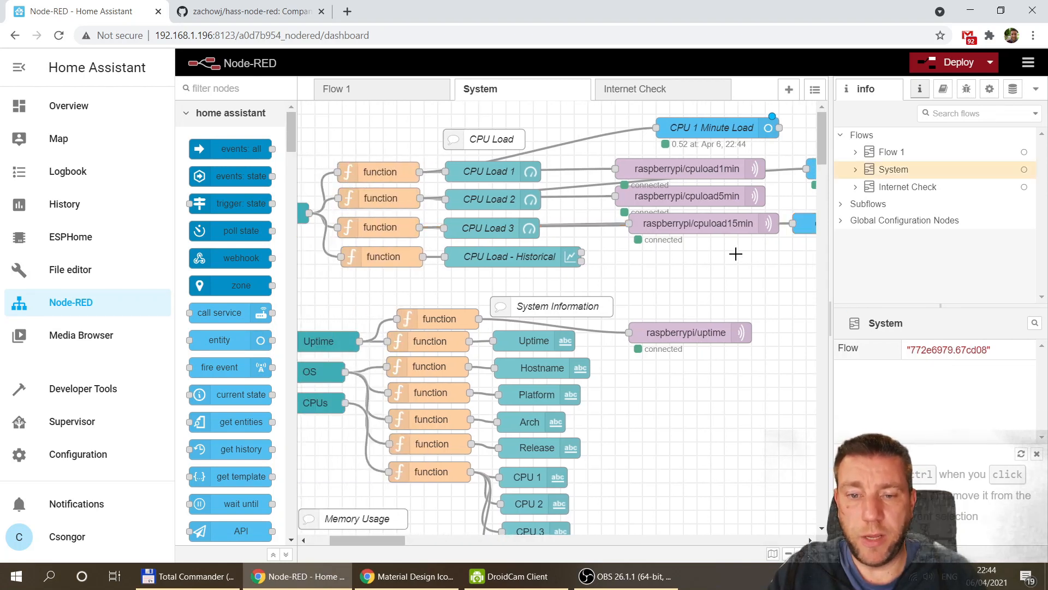
Step: Delete the raspberrypi/cpuload15min, raspberrypi/cpuload5min and raspberrypi/cpuload1min MQTT output nodes
{"action": "left_click", "coordinate": [721, 223]}
{"action": "key", "text": "Delete"}
{"action": "left_click", "coordinate": [697, 196]}
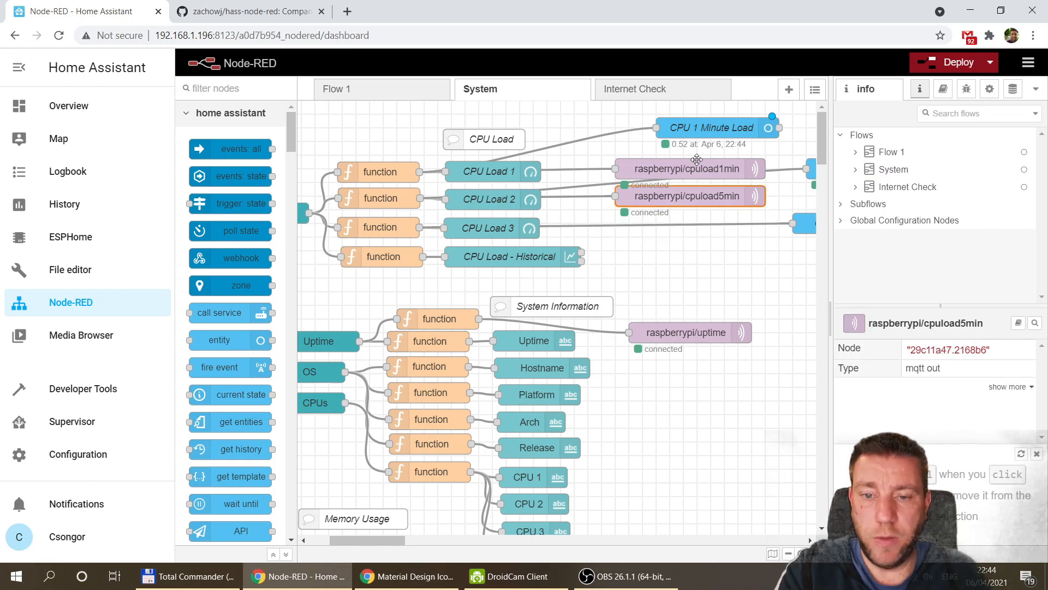
{"action": "key", "text": "Delete"}
{"action": "left_click", "coordinate": [698, 169]}
{"action": "key", "text": "Delete"}
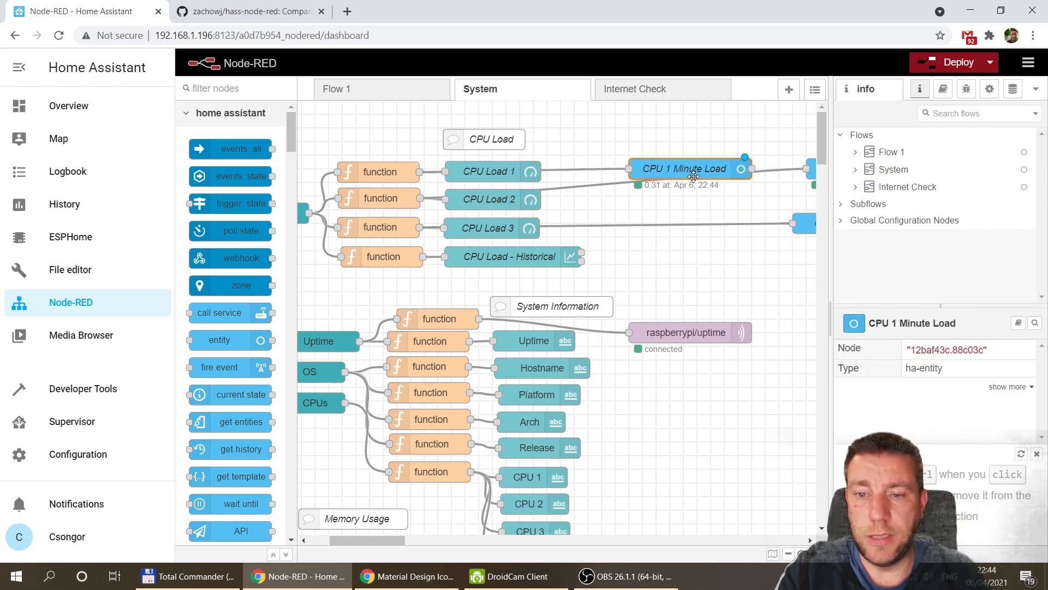
Step: Stack the CPU 1, 5 and 15 Minute Load entity nodes beside their CPU Load gauges and deploy the flow
{"action": "left_click_drag", "start_coordinate": [694, 176], "coordinate": [707, 203]}
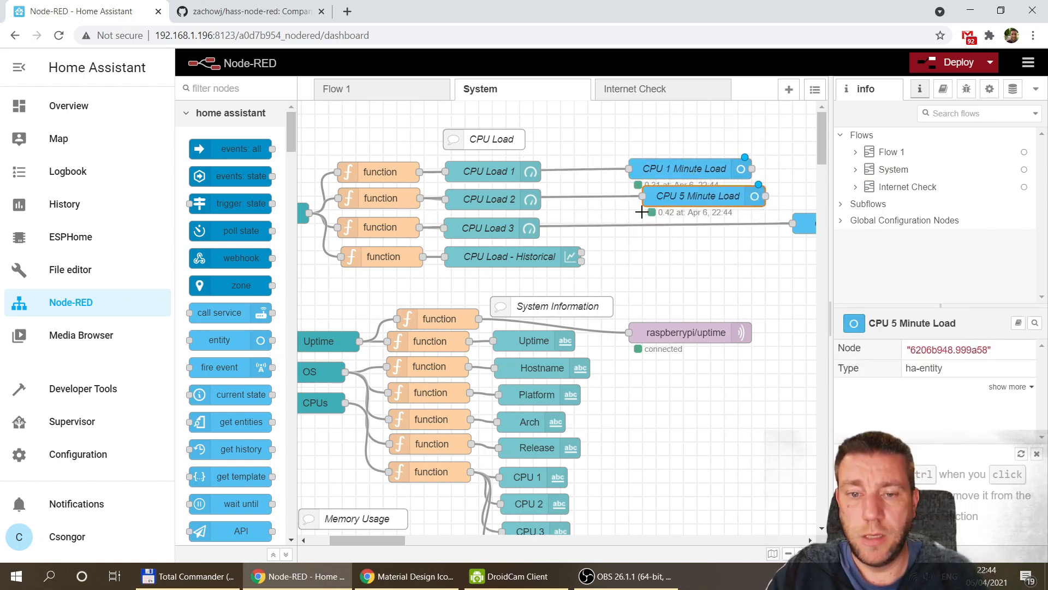
{"action": "key", "text": "Left"}
{"action": "left_click_drag", "start_coordinate": [796, 231], "coordinate": [643, 235]}
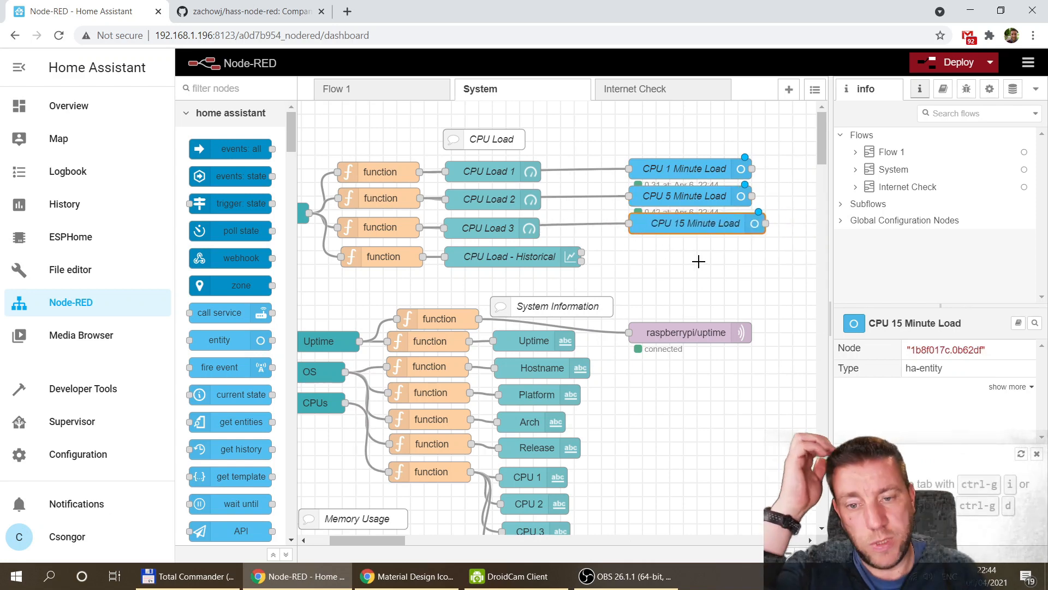
{"action": "key", "text": "ctrl+d"}
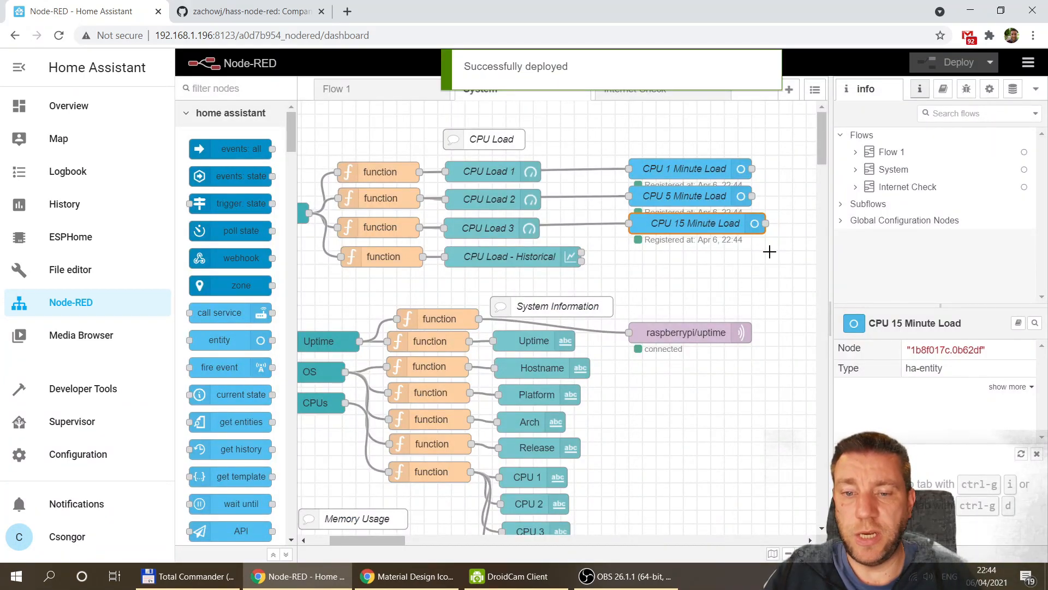
Step: Copy the CPU 1 Minute Load entity node and place the copy below the raspberrypi/uptime node
{"action": "left_click", "coordinate": [702, 164]}
{"action": "key", "text": "ctrl+c"}
{"action": "key", "text": "ctrl+v"}
{"action": "left_click", "coordinate": [700, 373]}
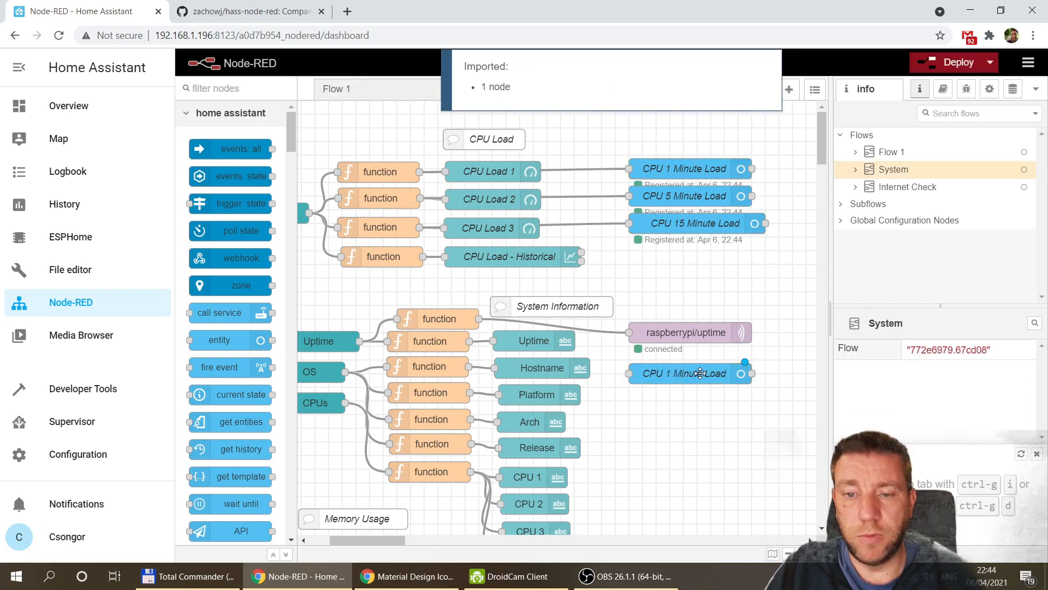
Step: Rename the copied CPU 1 Minute Load entity node to Raspberry Uptime and set its Home Assistant config name to Raspberry Uptime
{"action": "double_click", "coordinate": [700, 374]}
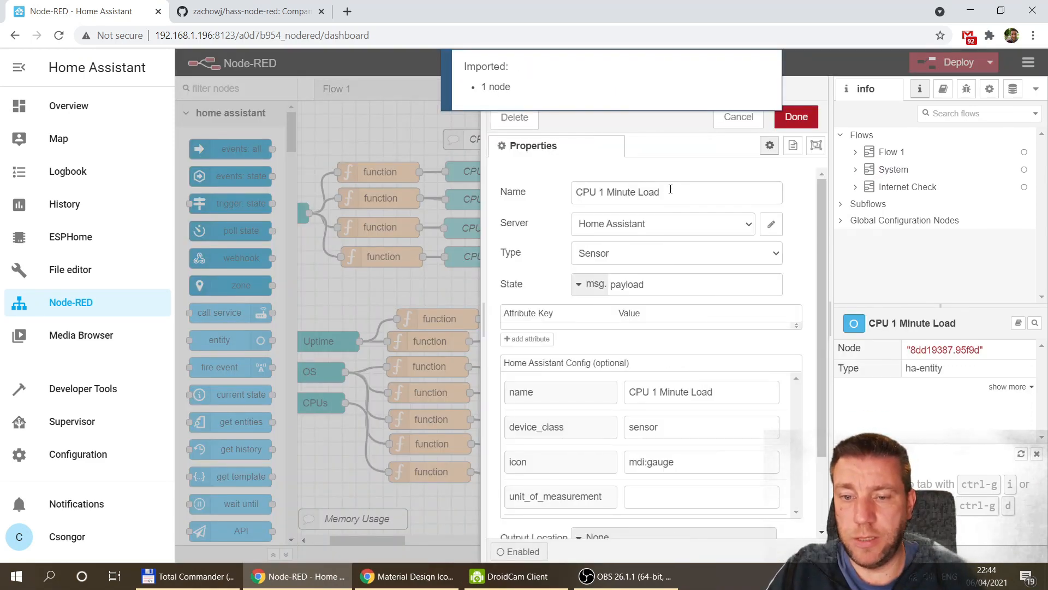
{"action": "left_click_drag", "start_coordinate": [671, 191], "coordinate": [510, 192]}
{"action": "type", "text": "Ra"}
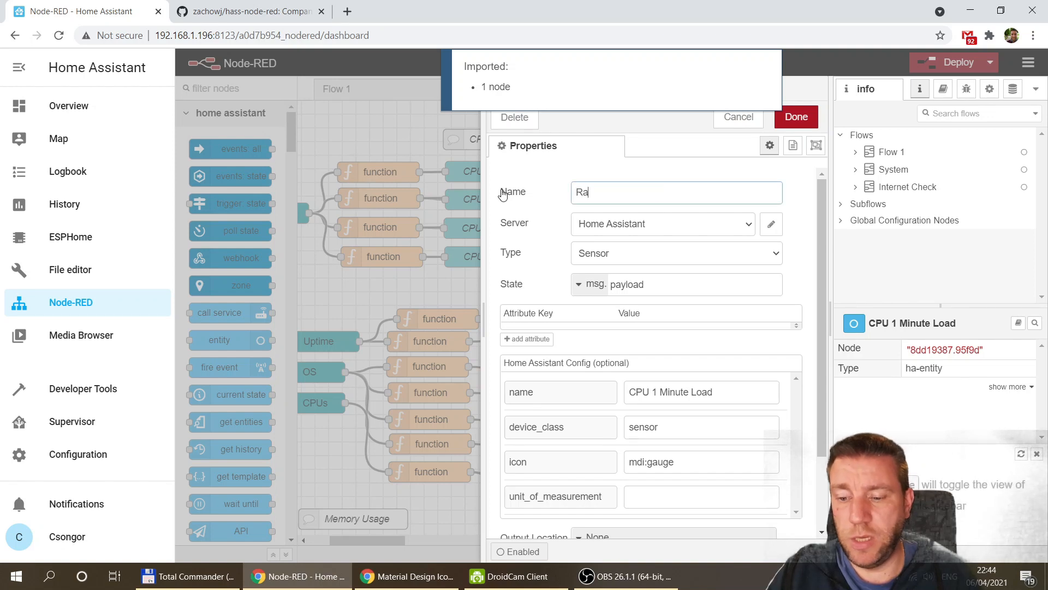
{"action": "type", "text": "spberry upt"}
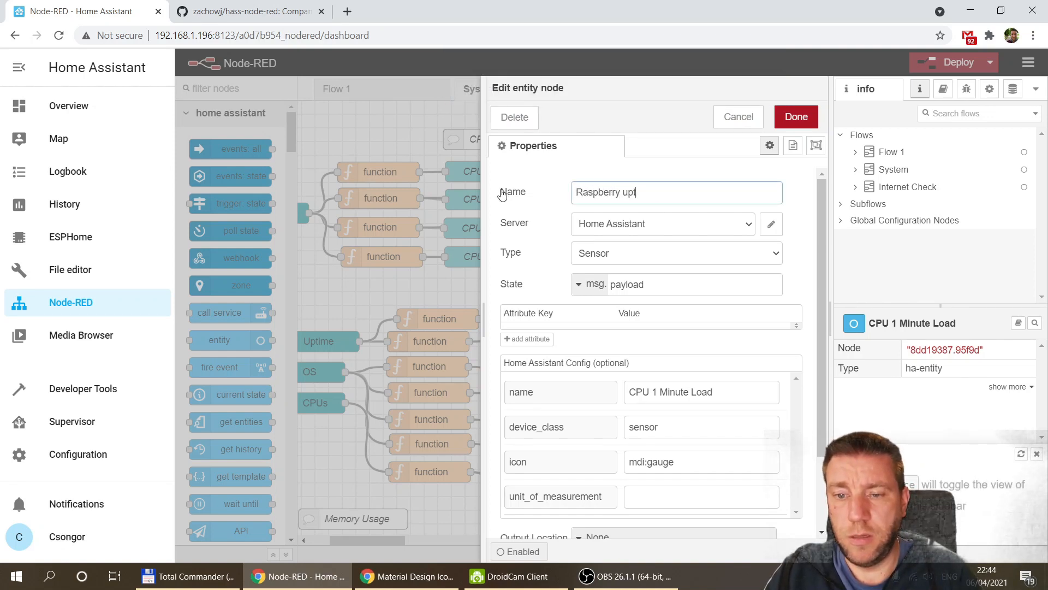
{"action": "type", "text": "ime"}
{"action": "left_click_drag", "start_coordinate": [655, 192], "coordinate": [538, 193]}
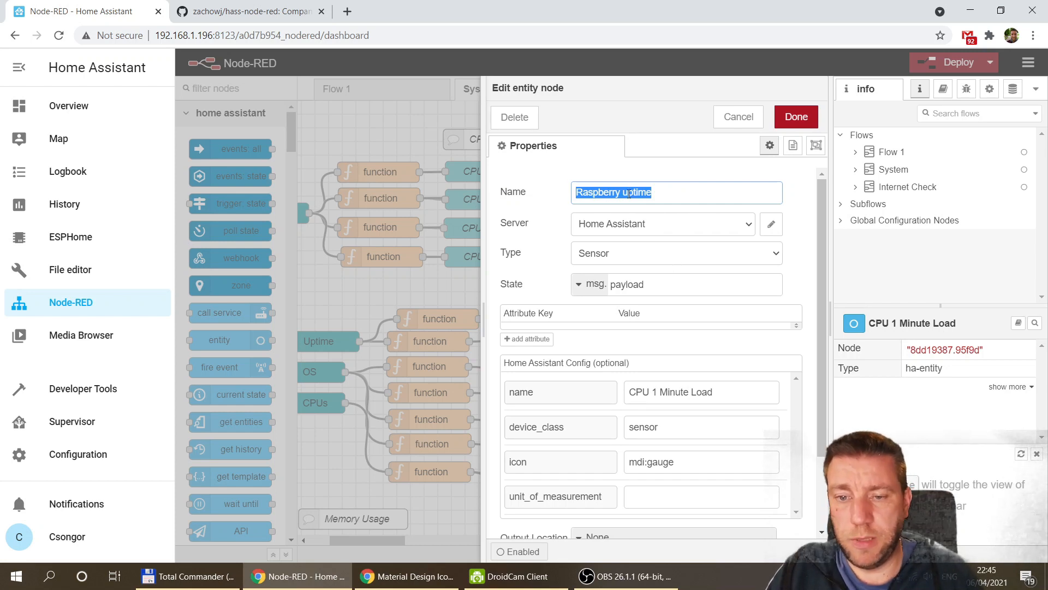
{"action": "key", "text": "Home"}
{"action": "key", "text": "Right"}
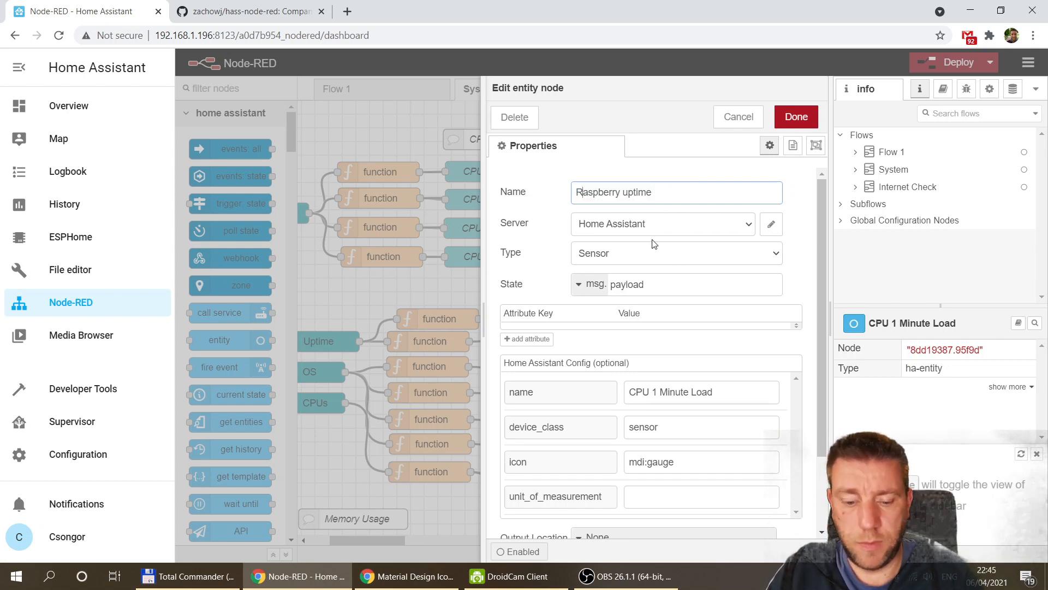
{"action": "key", "text": "Right"}
{"action": "key", "text": "Right"}
{"action": "key", "text": "Right"}
{"action": "key", "text": "Right"}
{"action": "key", "text": "Right"}
{"action": "key", "text": "Right"}
{"action": "key", "text": "Right"}
{"action": "key", "text": "Right"}
{"action": "key", "text": "Right"}
{"action": "key", "text": "shift+Right"}
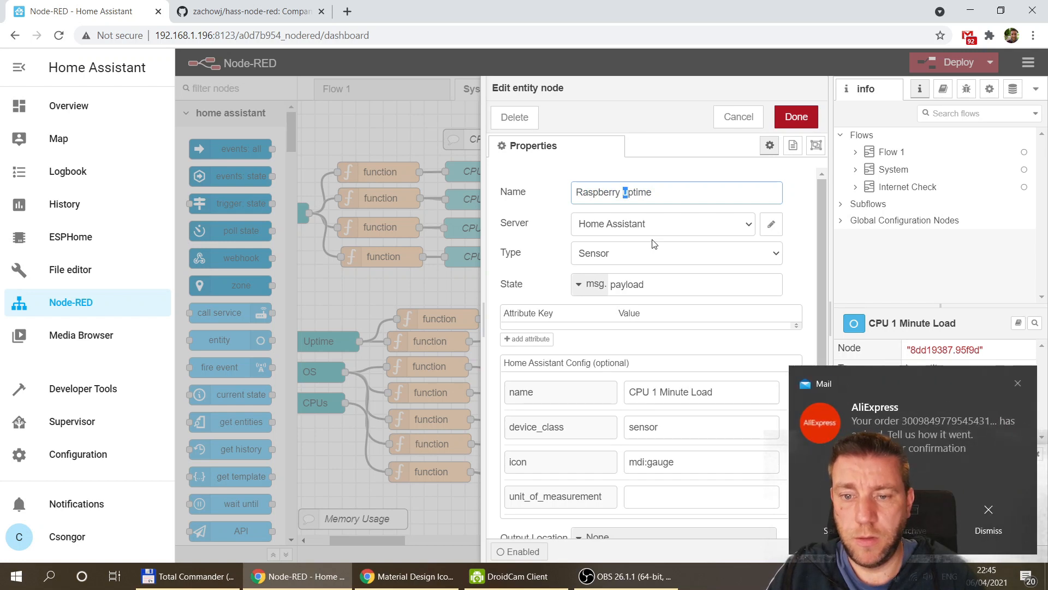
{"action": "type", "text": "U"}
{"action": "left_click", "coordinate": [992, 522]}
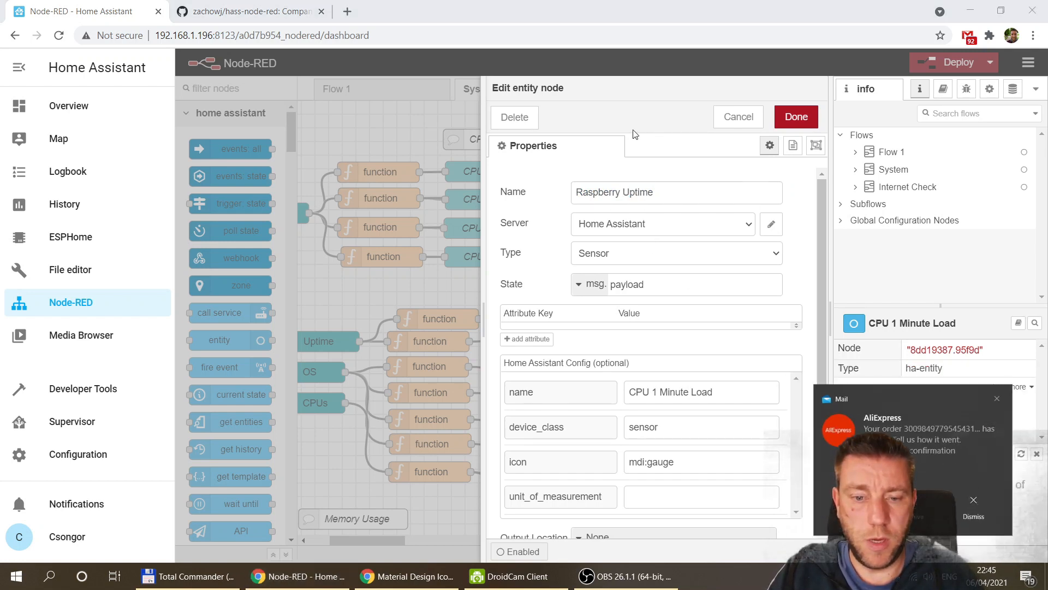
{"action": "left_click_drag", "start_coordinate": [721, 398], "coordinate": [555, 392]}
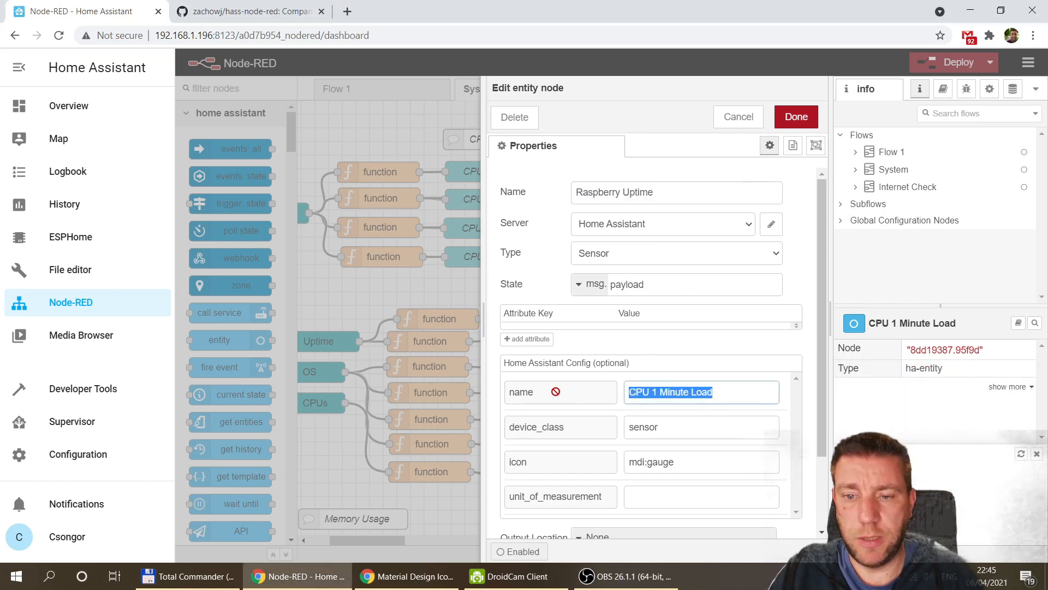
{"action": "key", "text": "ctrl+v"}
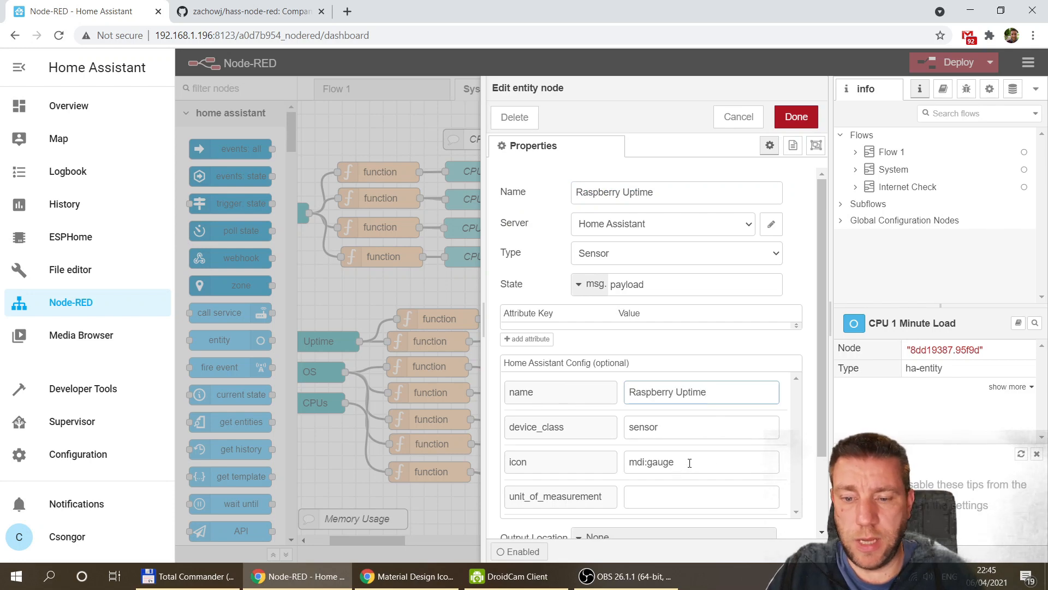
Step: Switch to the Material Design Icons page, search for time and copy the icon name mdi-timelapse
{"action": "left_click", "coordinate": [408, 576]}
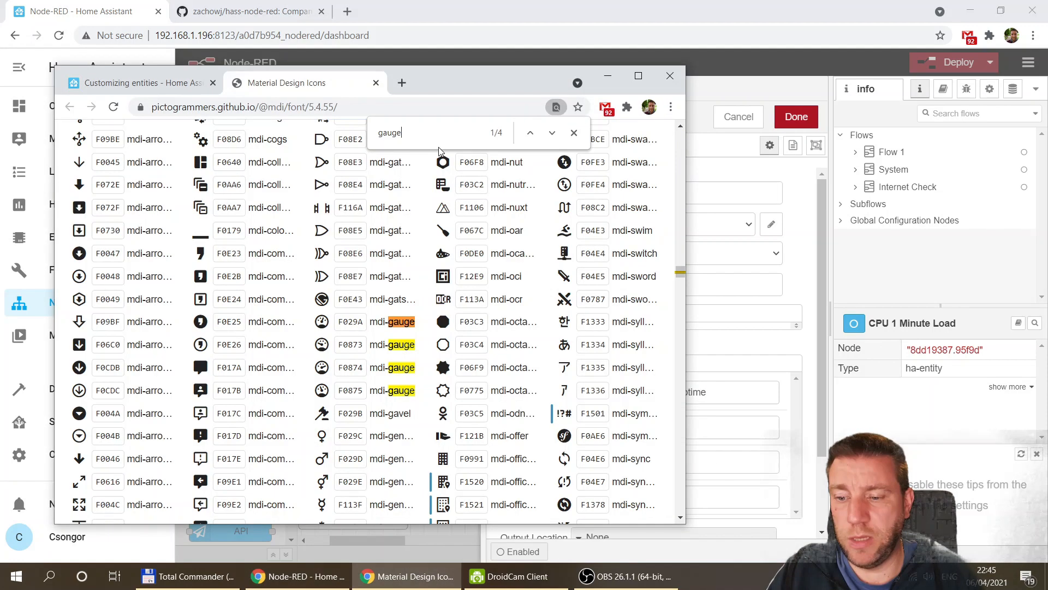
{"action": "key", "text": "ctrl+a"}
{"action": "type", "text": "t"}
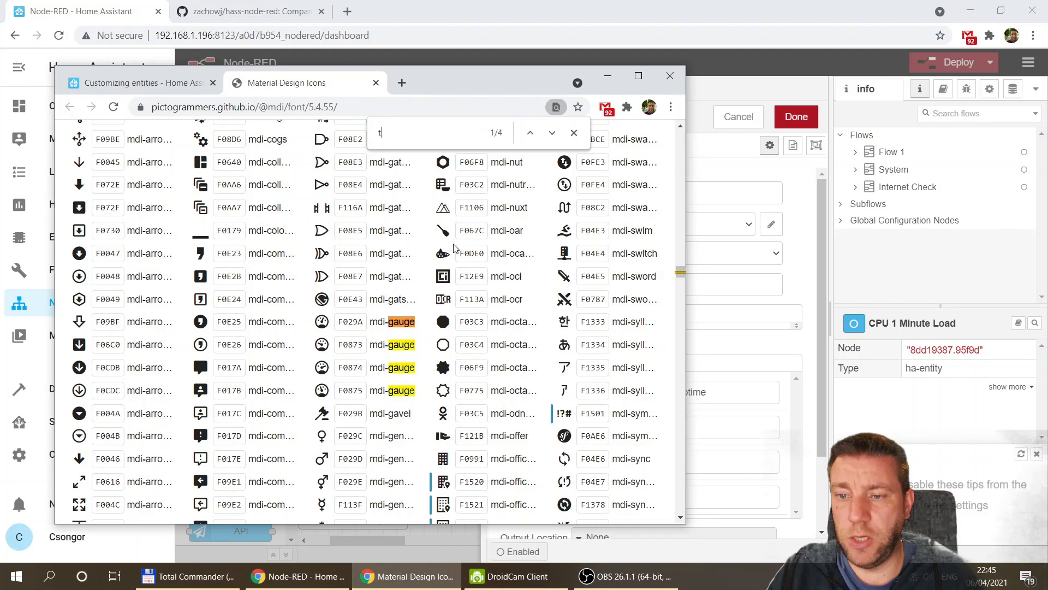
{"action": "type", "text": "ime"}
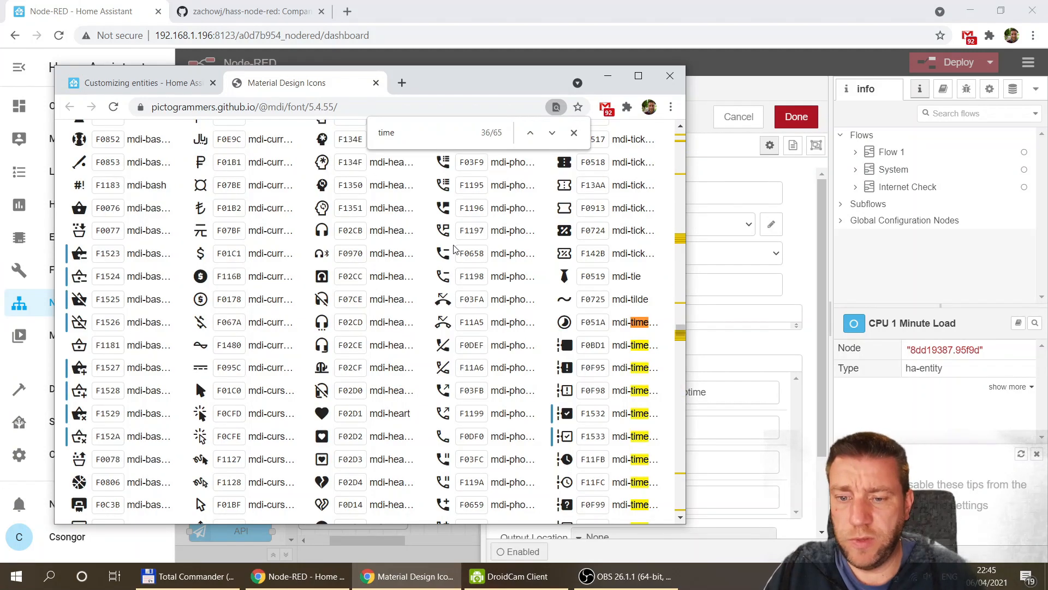
{"action": "key", "text": "Return"}
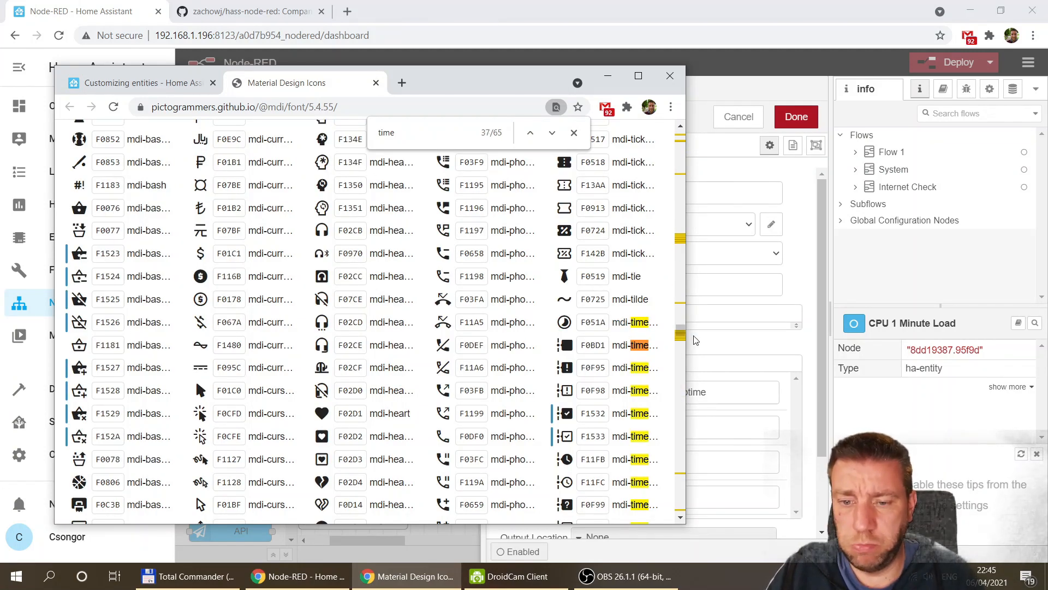
{"action": "left_click_drag", "start_coordinate": [686, 341], "coordinate": [926, 350]}
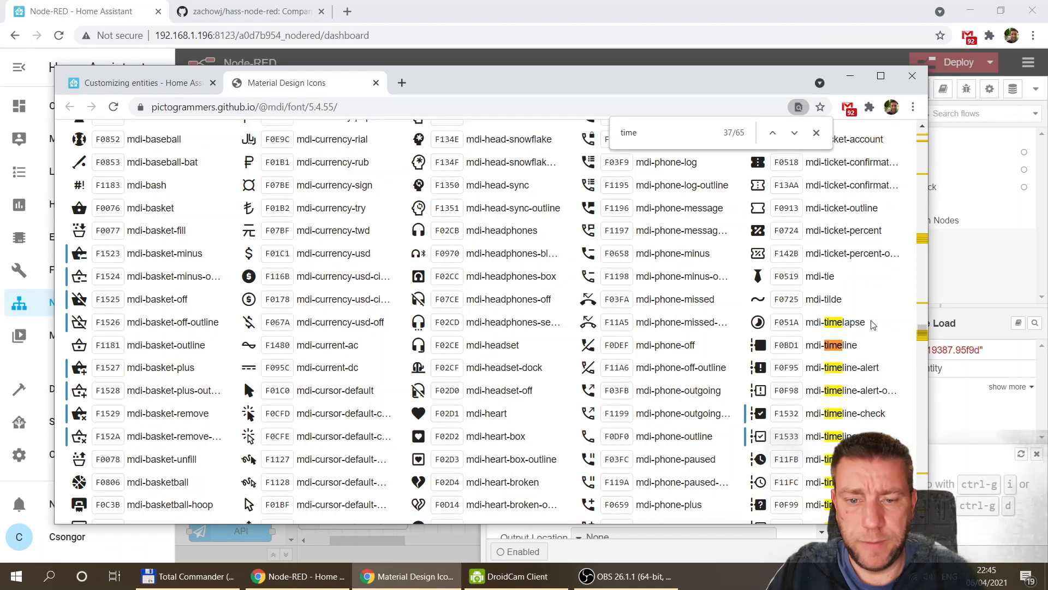
{"action": "left_click", "coordinate": [841, 322]}
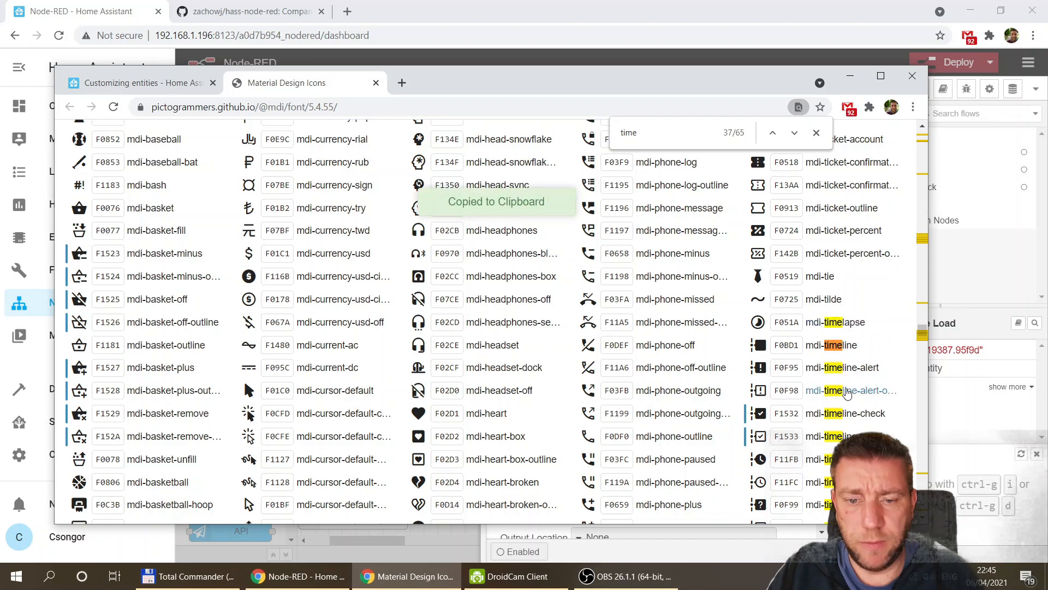
Step: Back in Node-RED, set the Raspberry Uptime node's icon to mdi:mdi-timelapse and its unit_of_measurement to min, and save the node
{"action": "key", "text": "alt+Tab"}
{"action": "left_click_drag", "start_coordinate": [648, 462], "coordinate": [723, 463]}
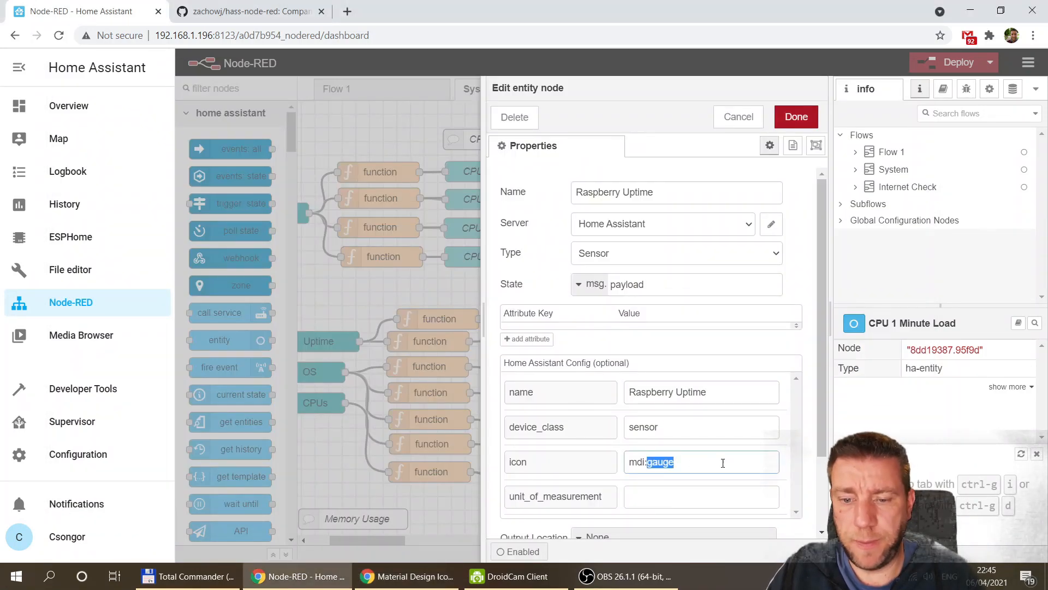
{"action": "key", "text": "ctrl+v"}
{"action": "left_click", "coordinate": [689, 496]}
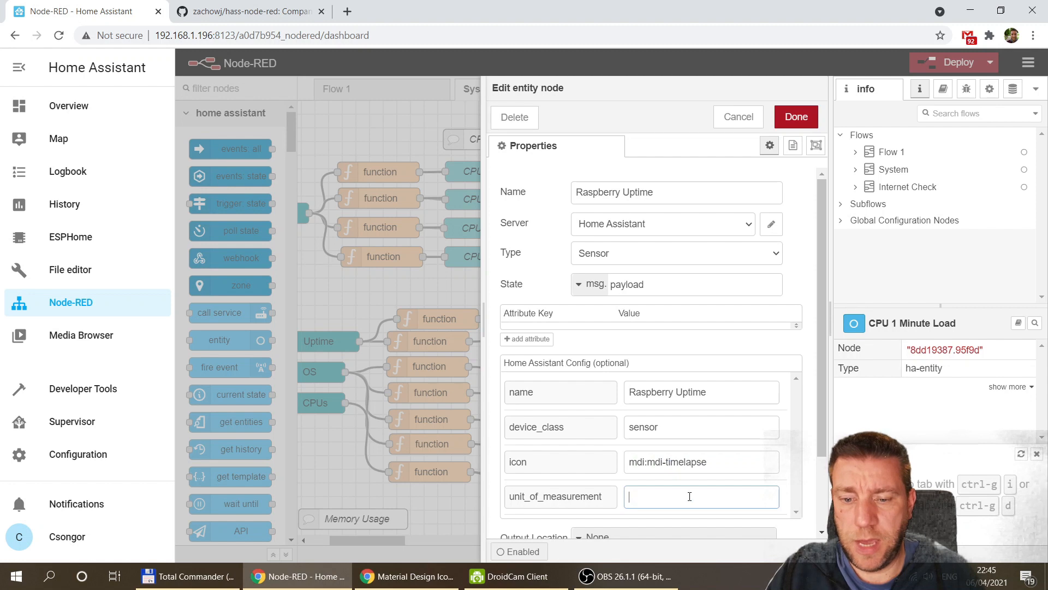
{"action": "type", "text": "min"}
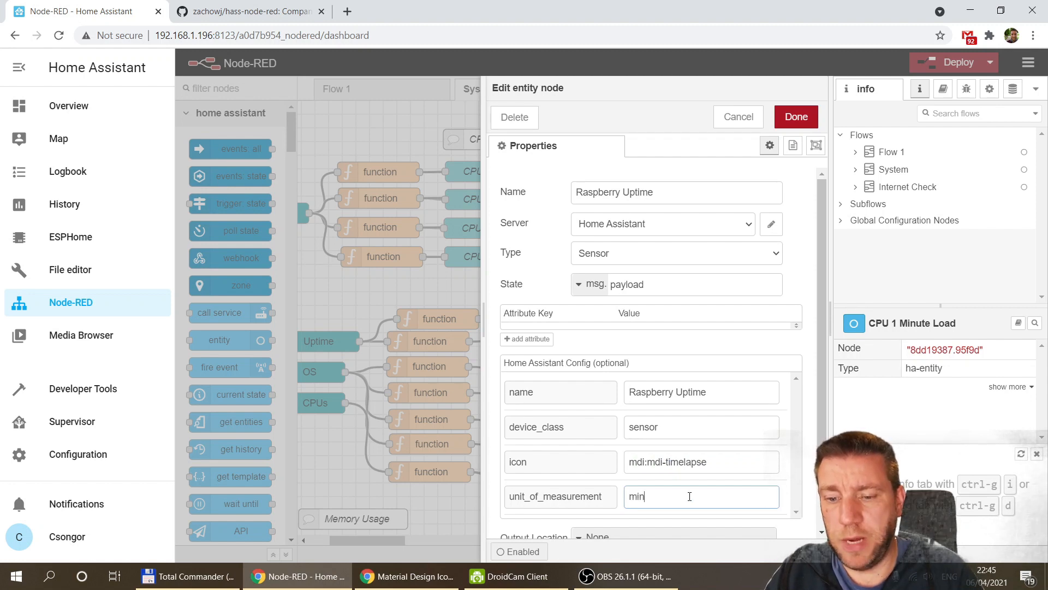
{"action": "left_click_drag", "start_coordinate": [822, 424], "coordinate": [817, 503]}
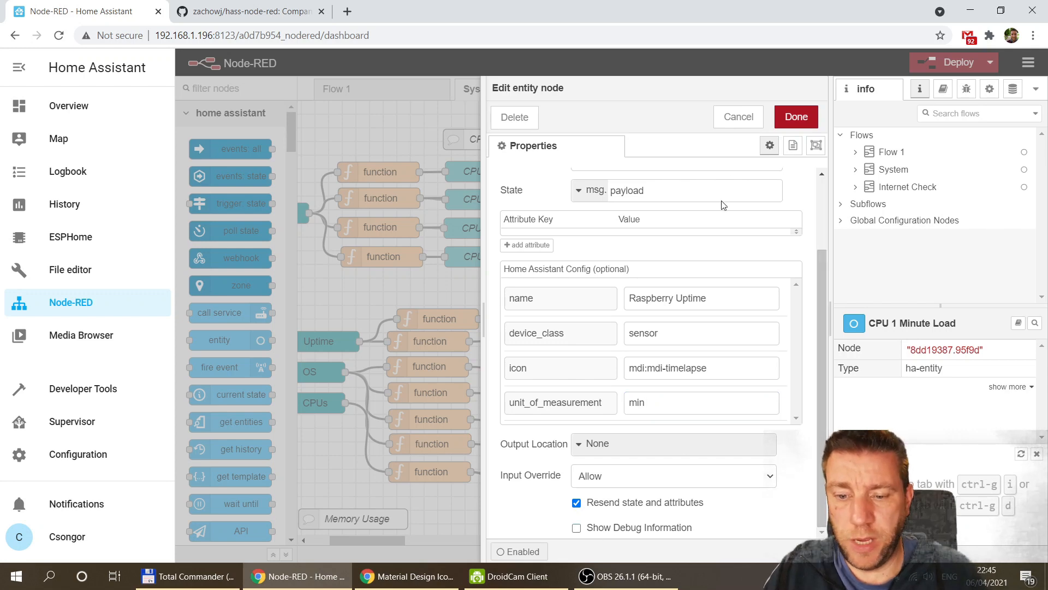
{"action": "left_click", "coordinate": [796, 117]}
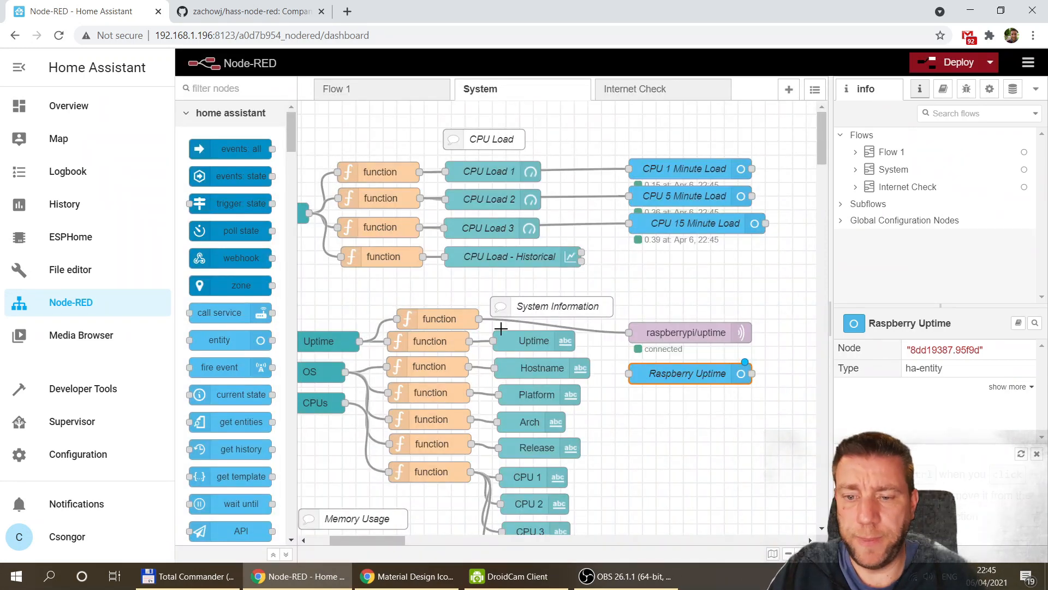
Step: Replace the raspberrypi/uptime MQTT output node with the Raspberry Uptime entity node, wired to the topmost System Information function node
{"action": "left_click_drag", "start_coordinate": [478, 318], "coordinate": [691, 338]}
{"action": "left_click", "coordinate": [681, 328]}
{"action": "key", "text": "Delete"}
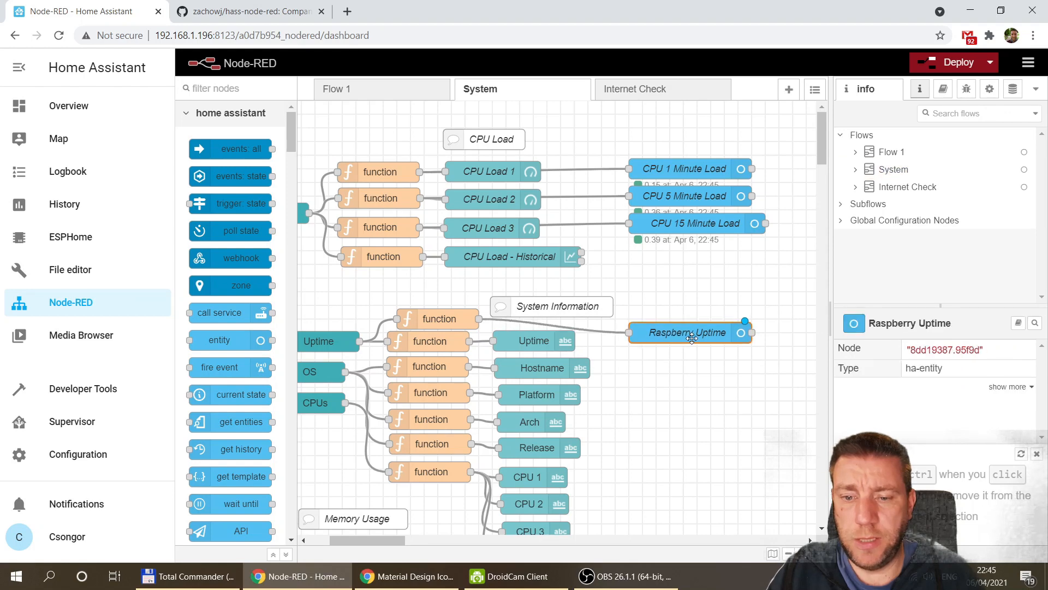
Step: Copy the Raspberry Uptime entity node and place the copy just below the raspberrypi/memusage node
{"action": "scroll", "coordinate": [702, 285], "scroll_direction": "down", "scroll_amount": 7}
{"action": "scroll", "coordinate": [701, 286], "scroll_direction": "up", "scroll_amount": 3}
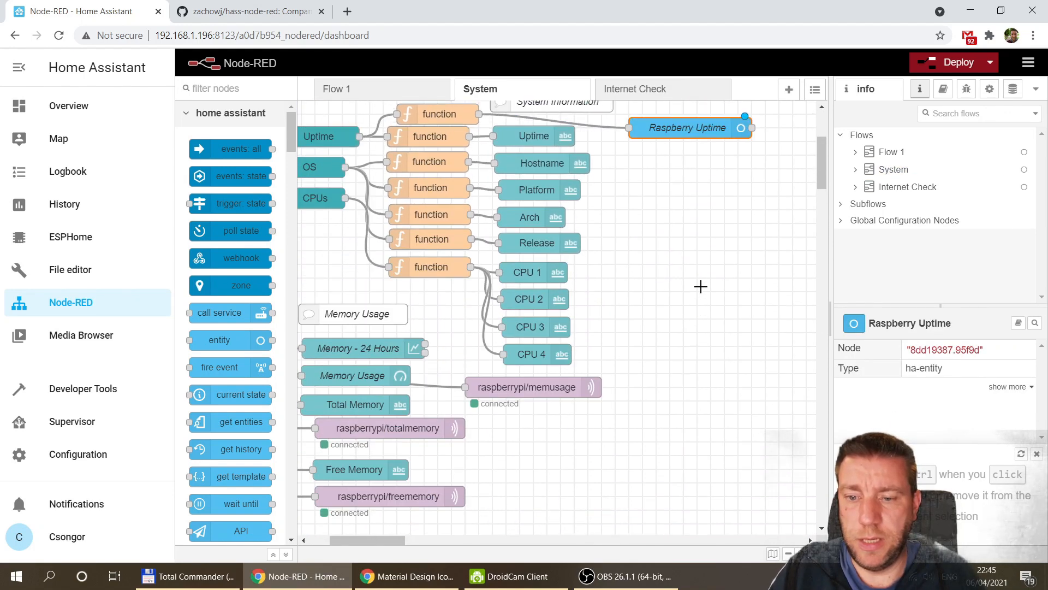
{"action": "key", "text": "ctrl+c"}
{"action": "key", "text": "ctrl+v"}
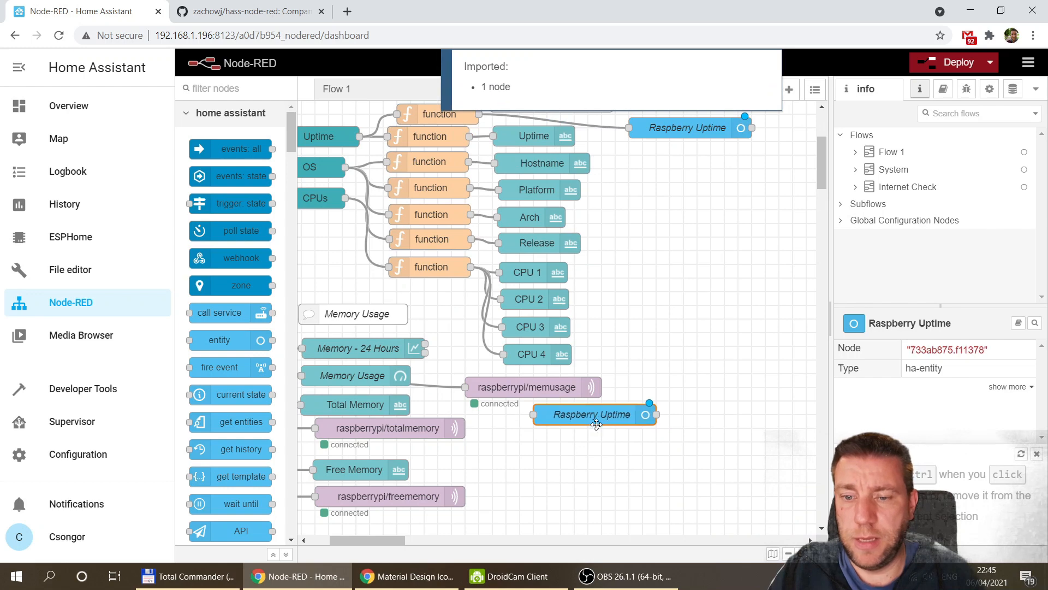
{"action": "left_click", "coordinate": [596, 425]}
Step: Rename the copied Raspberry Uptime entity node to Memory Usage and set its Home Assistant config name to Memory Usage
{"action": "double_click", "coordinate": [594, 420]}
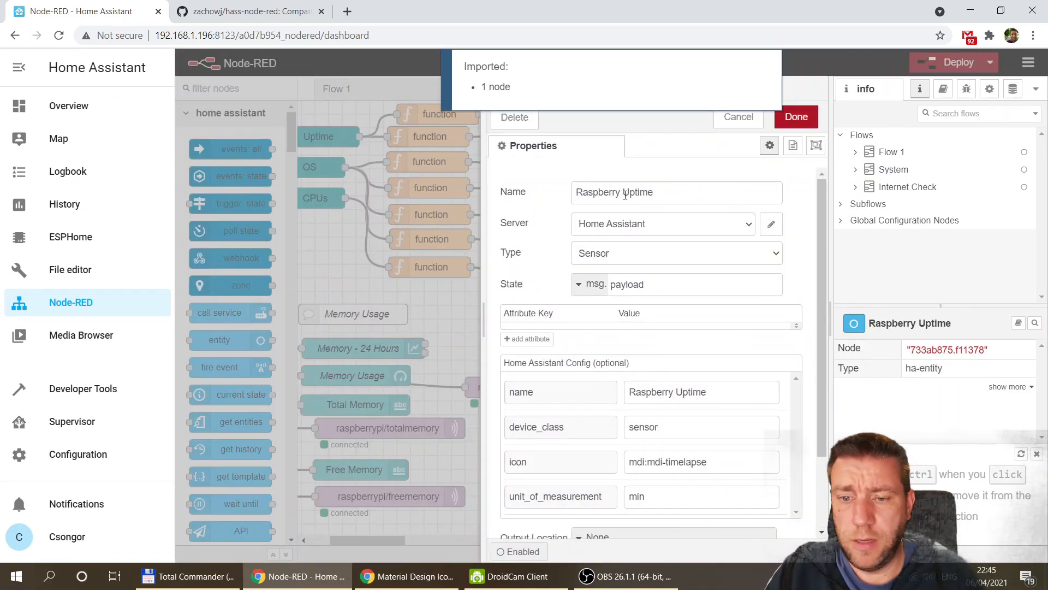
{"action": "left_click_drag", "start_coordinate": [681, 191], "coordinate": [536, 197]}
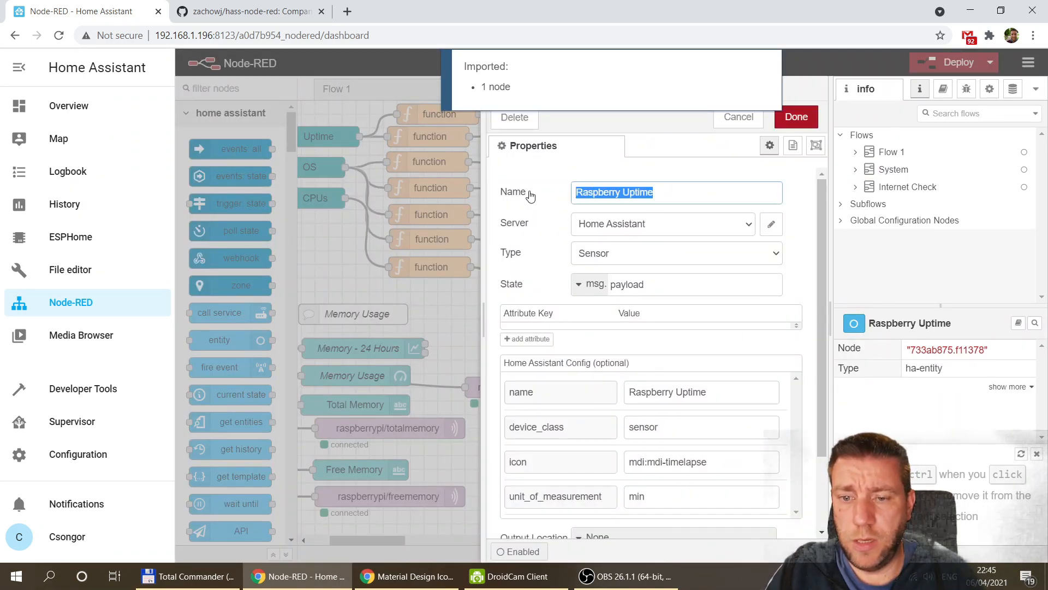
{"action": "type", "text": "Memory Usage"}
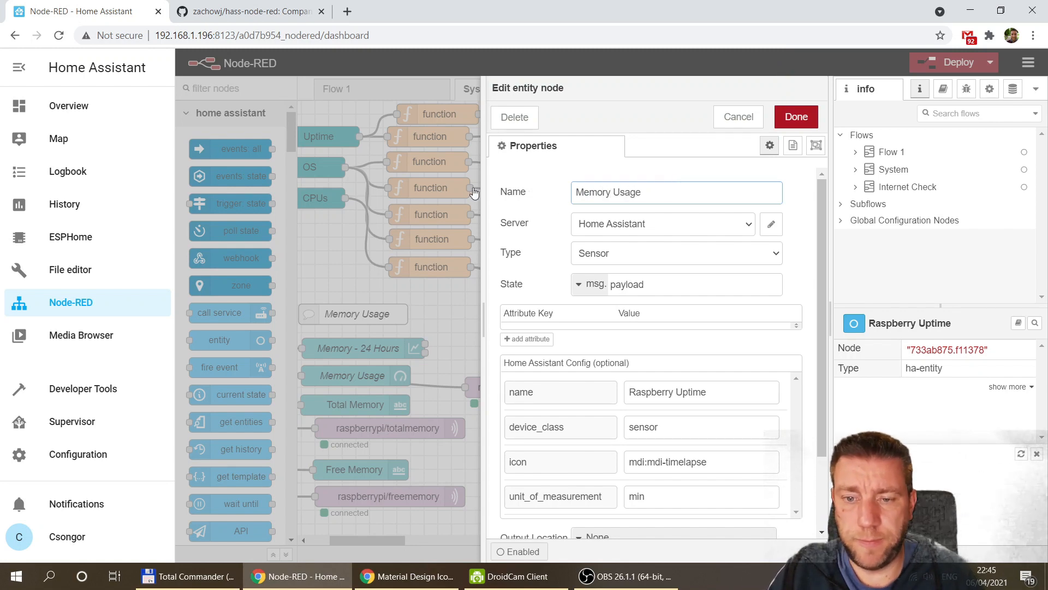
{"action": "key", "text": "ctrl+a"}
{"action": "key", "text": "ctrl+c"}
{"action": "left_click_drag", "start_coordinate": [699, 389], "coordinate": [568, 393]}
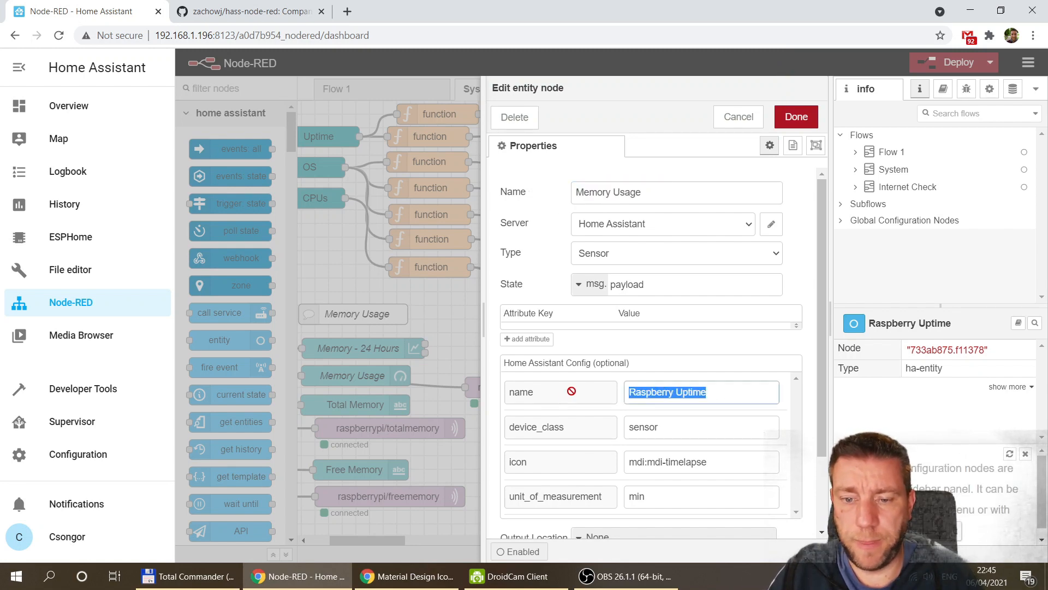
{"action": "key", "text": "ctrl+v"}
Step: Switch to the Material Design Icons page and search it for memory, usage and gauge icons
{"action": "key", "text": "alt+Tab"}
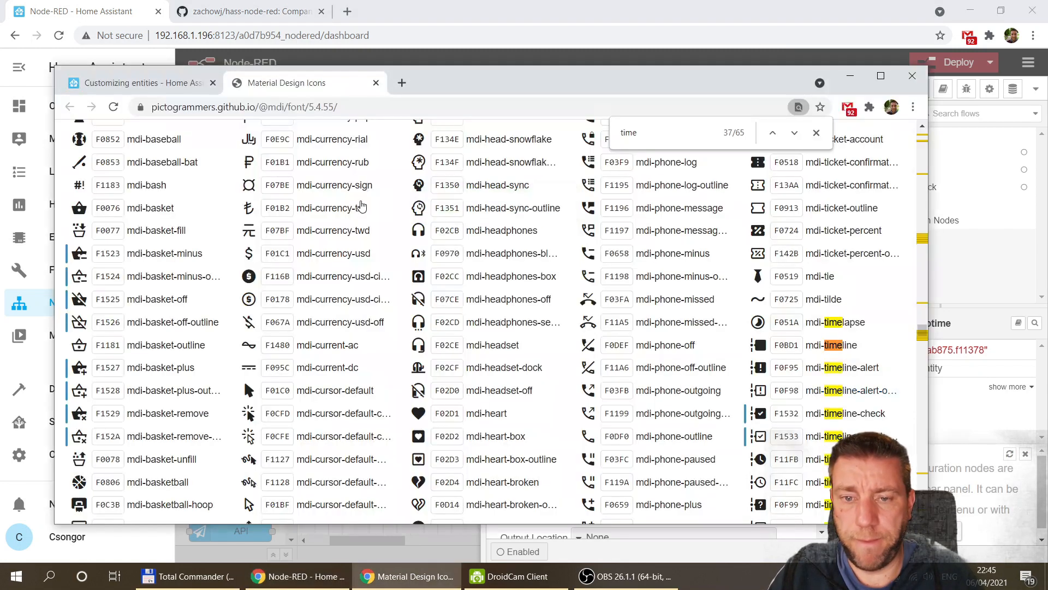
{"action": "type", "text": "memory"}
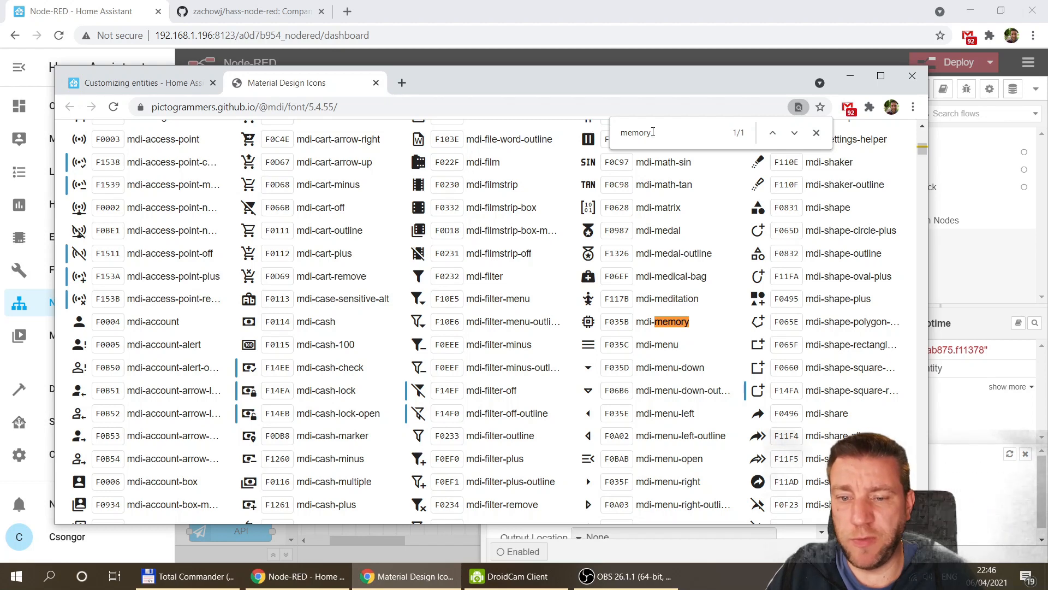
{"action": "left_click_drag", "start_coordinate": [653, 133], "coordinate": [627, 134]}
{"action": "type", "text": "usage"}
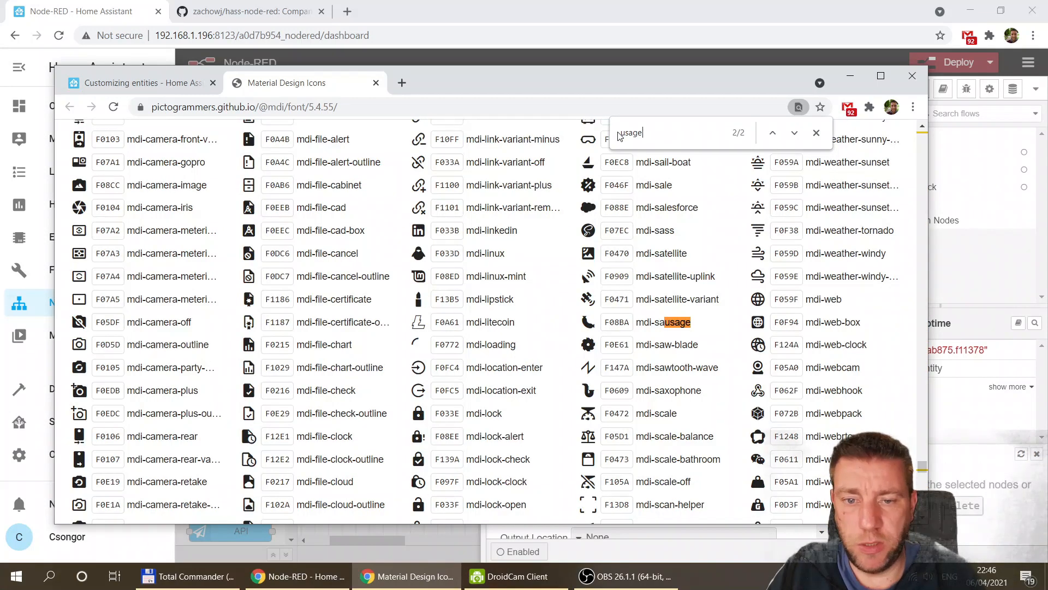
{"action": "key", "text": "Return"}
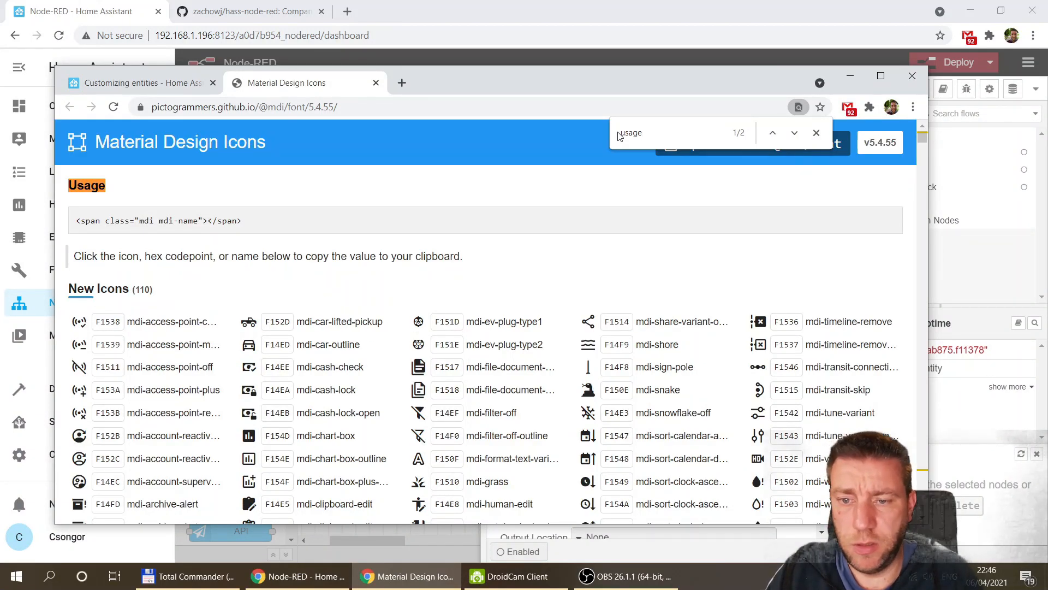
{"action": "key", "text": "Return"}
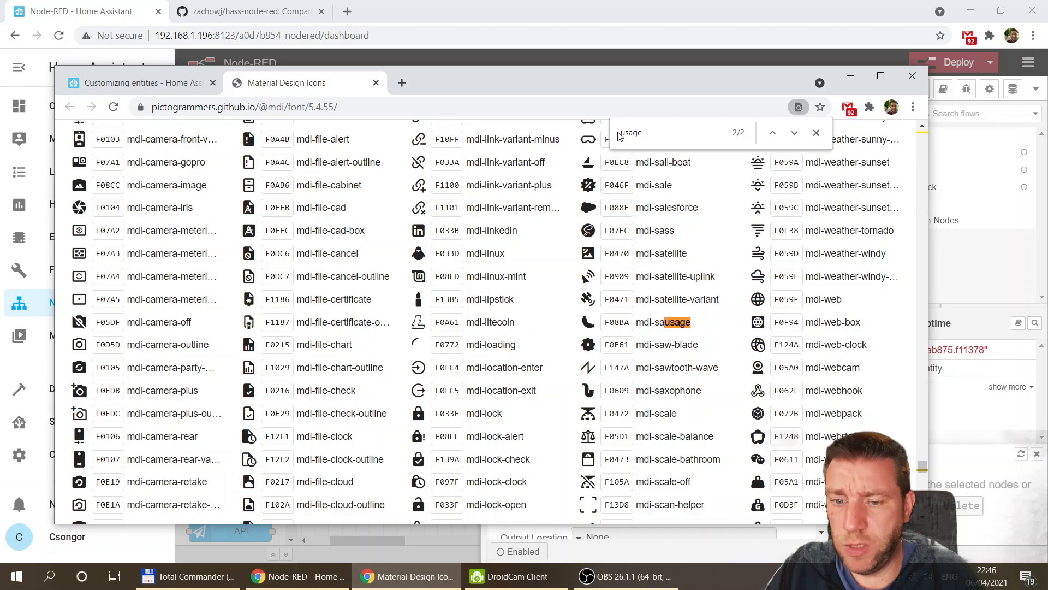
{"action": "type", "text": "gauge"}
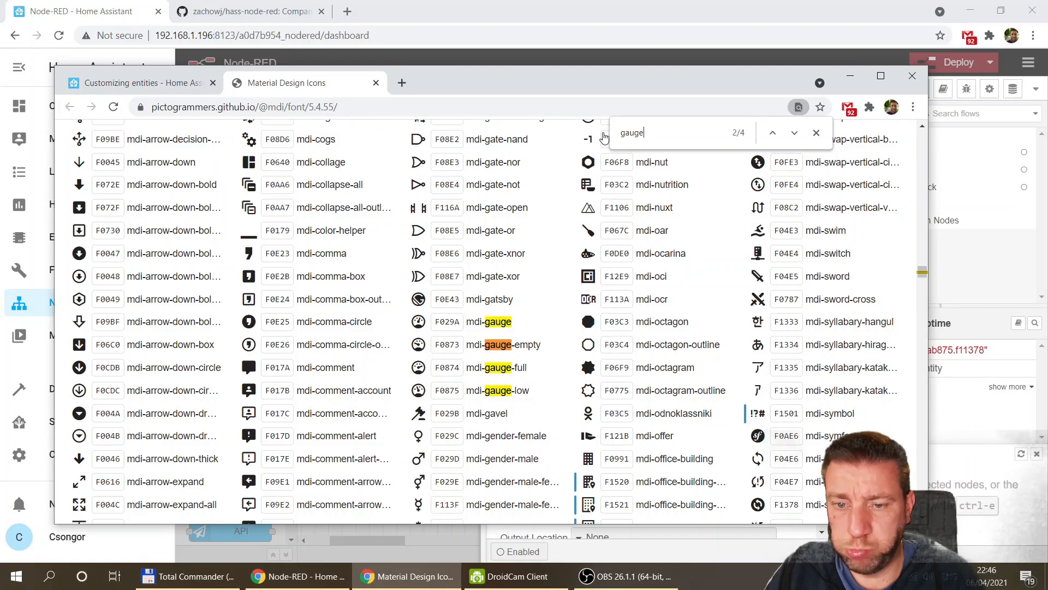
Step: Search the icon page for half and step through all the matching icons
{"action": "left_click_drag", "start_coordinate": [659, 133], "coordinate": [566, 124]}
{"action": "type", "text": "half"}
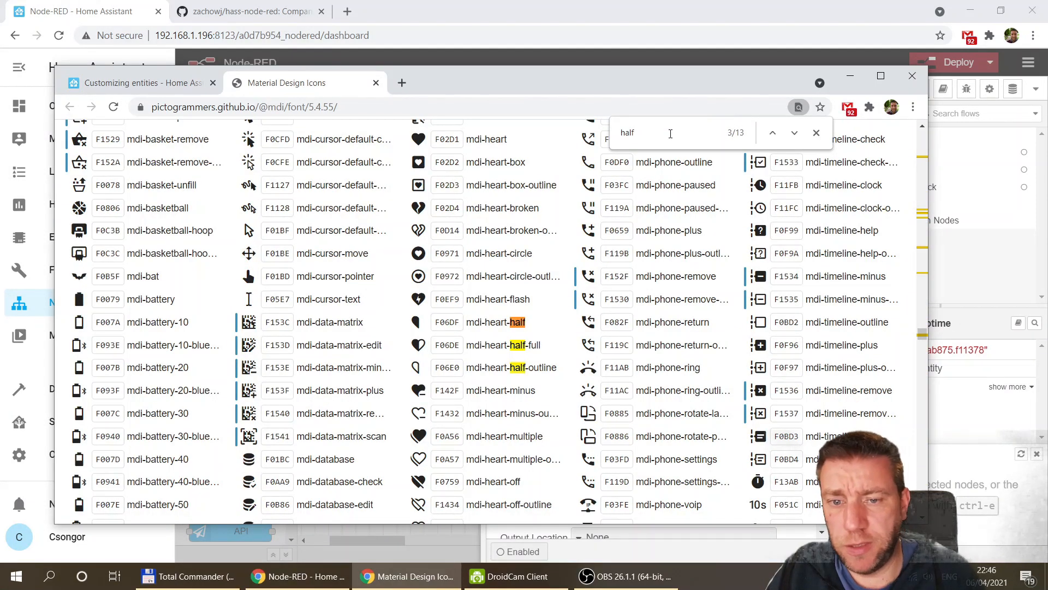
{"action": "key", "text": "Return"}
{"action": "key", "text": "Return"}
{"action": "key", "text": "Return"}
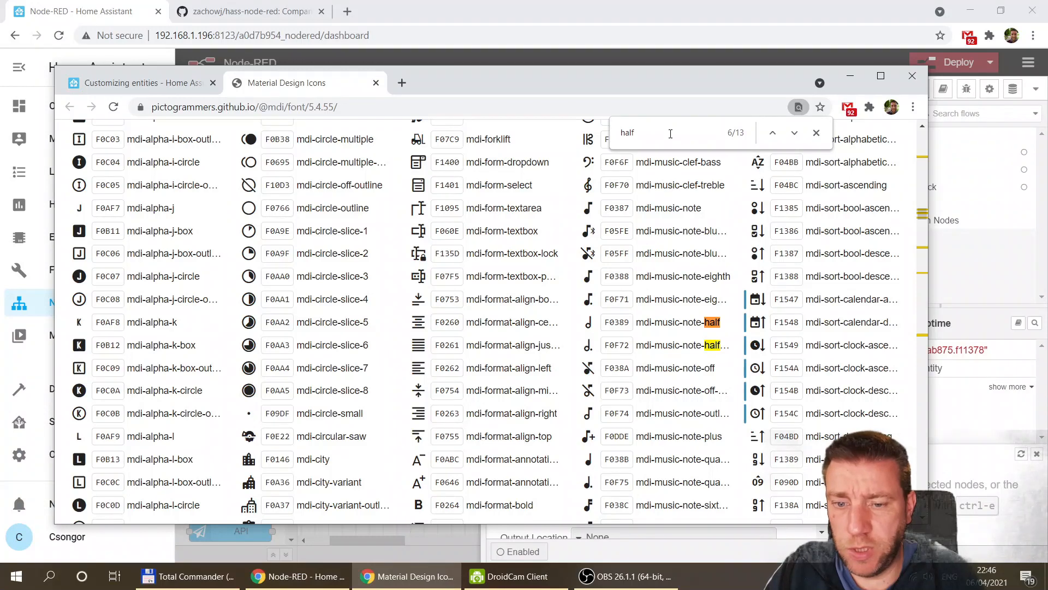
{"action": "key", "text": "Return"}
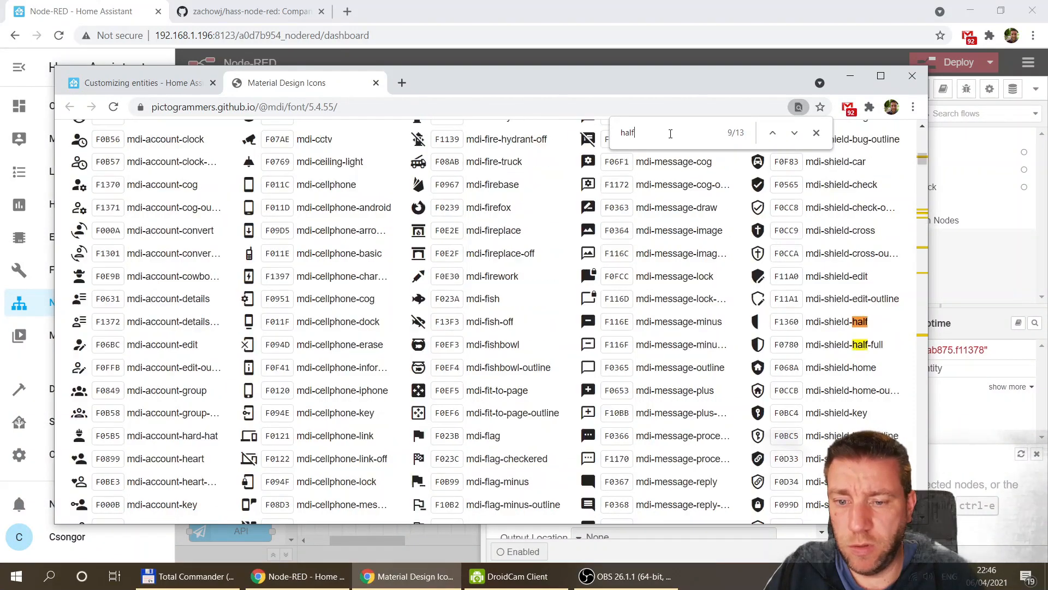
{"action": "key", "text": "Return"}
{"action": "key", "text": "Return"}
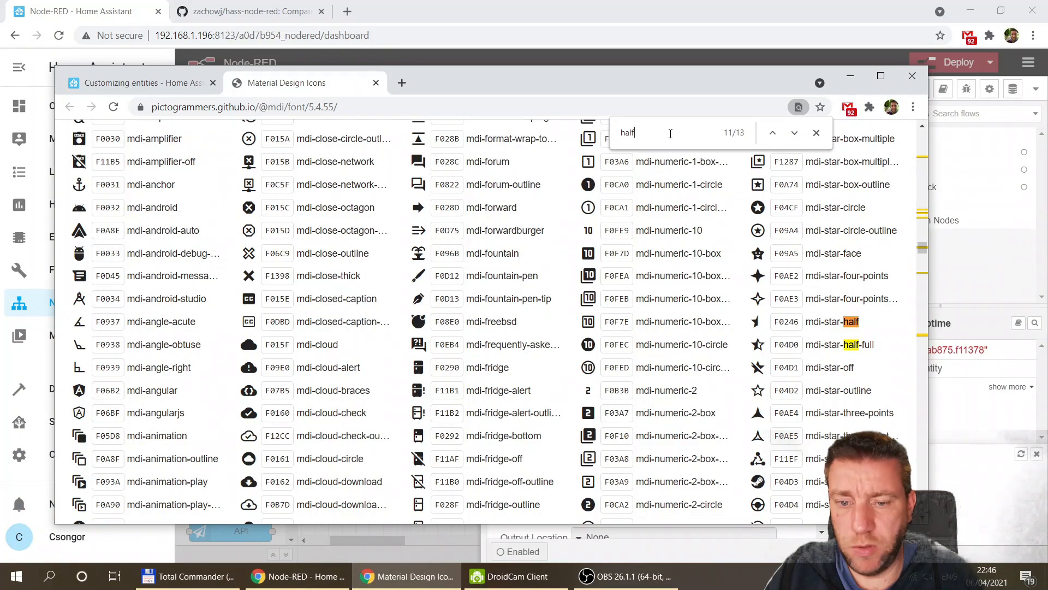
{"action": "key", "text": "Return"}
{"action": "key", "text": "Return"}
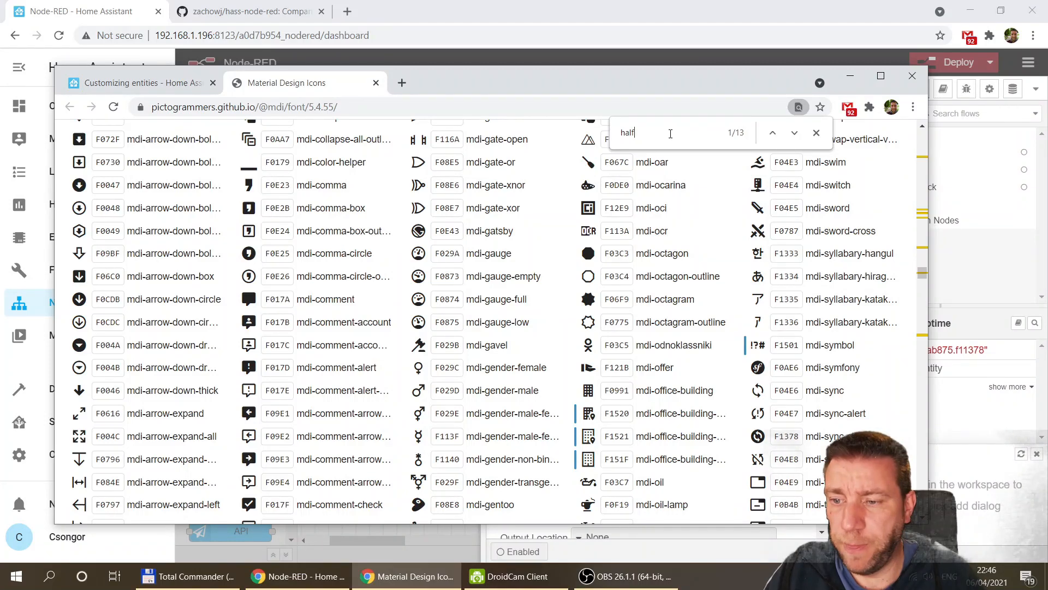
{"action": "key", "text": "Return"}
{"action": "key", "text": "Return"}
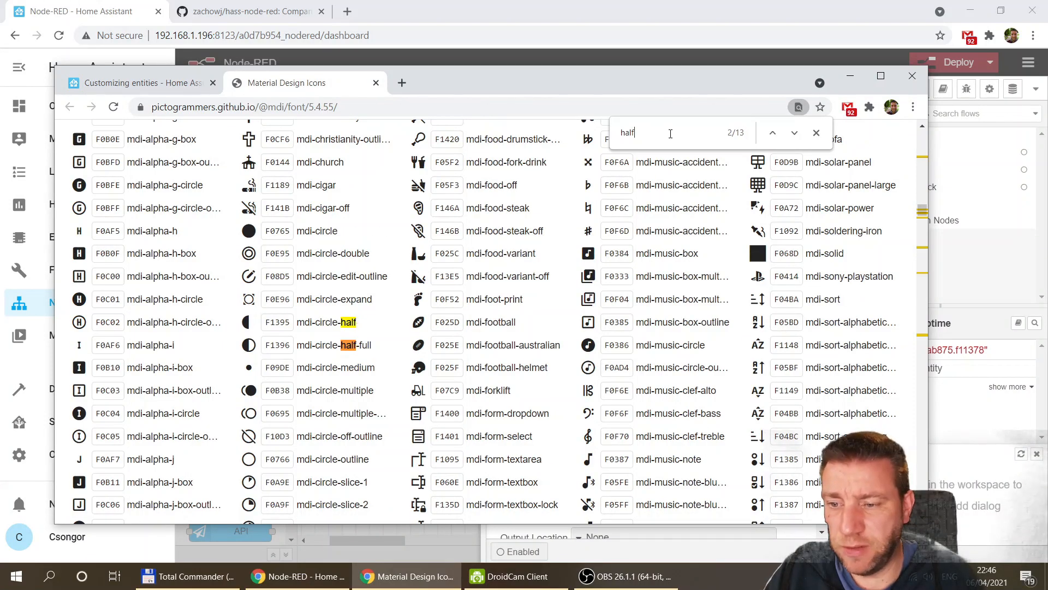
{"action": "key", "text": "Return"}
{"action": "key", "text": "Return"}
{"action": "key", "text": "Return"}
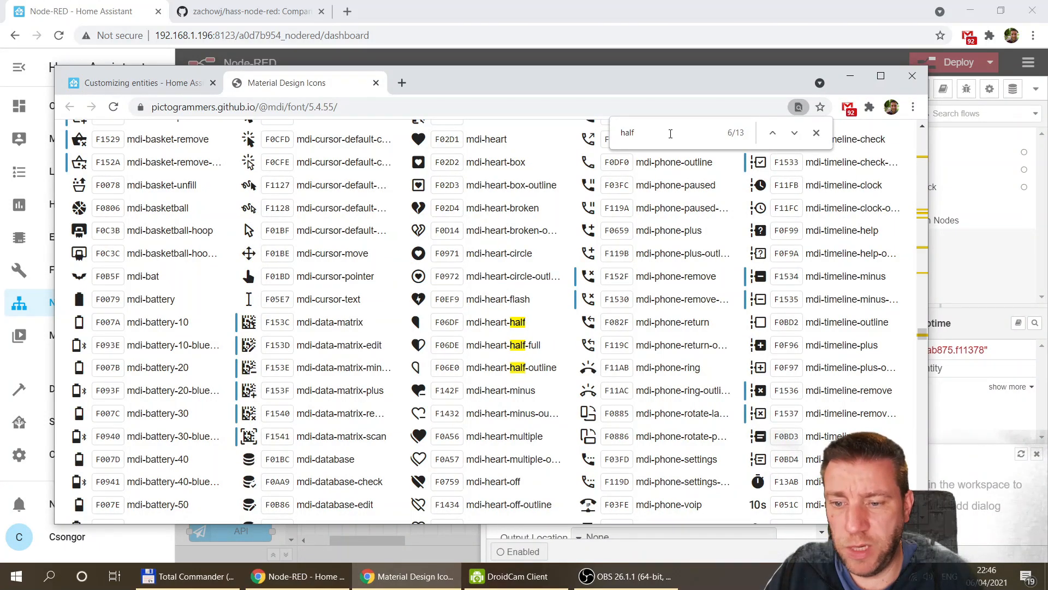
Step: Back in Node-RED, clear the Memory Usage entity node's icon value, set its unit_of_measurement to %, and save the node
{"action": "left_click", "coordinate": [105, 9]}
{"action": "left_click_drag", "start_coordinate": [710, 454], "coordinate": [526, 450]}
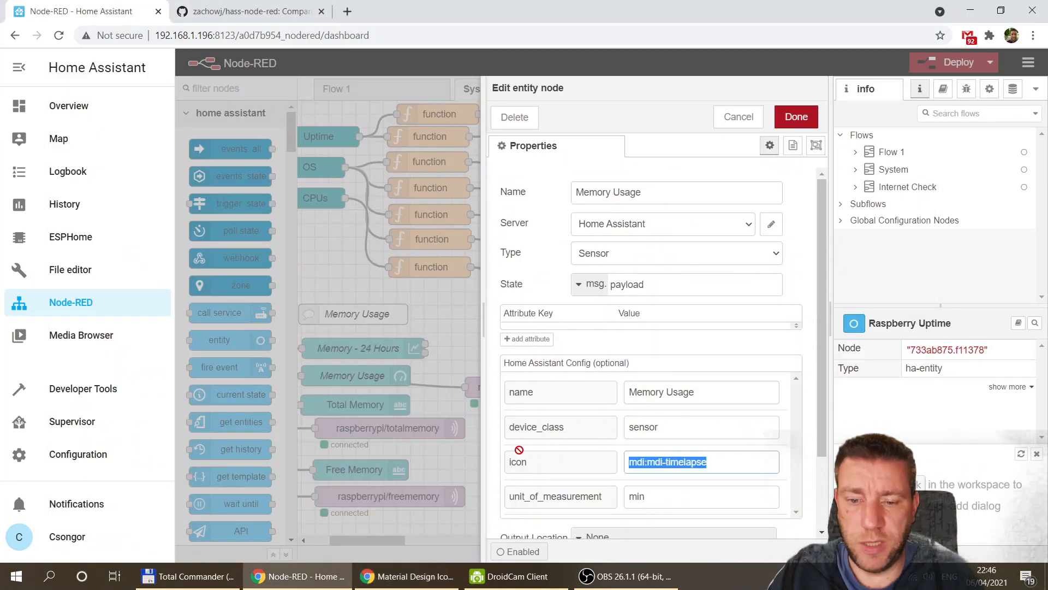
{"action": "key", "text": "BackSpace"}
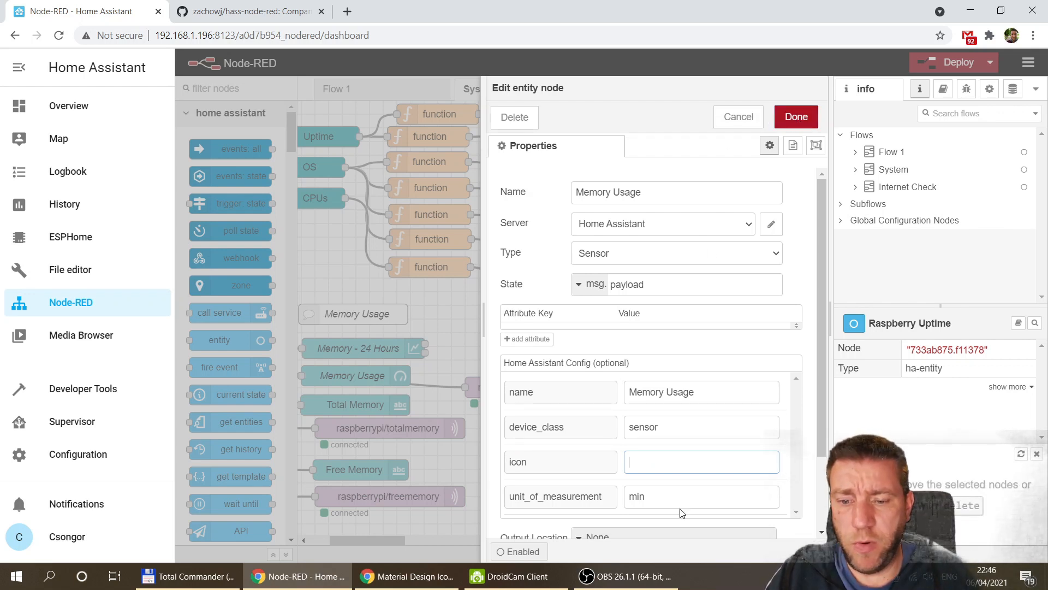
{"action": "left_click_drag", "start_coordinate": [682, 497], "coordinate": [553, 499]}
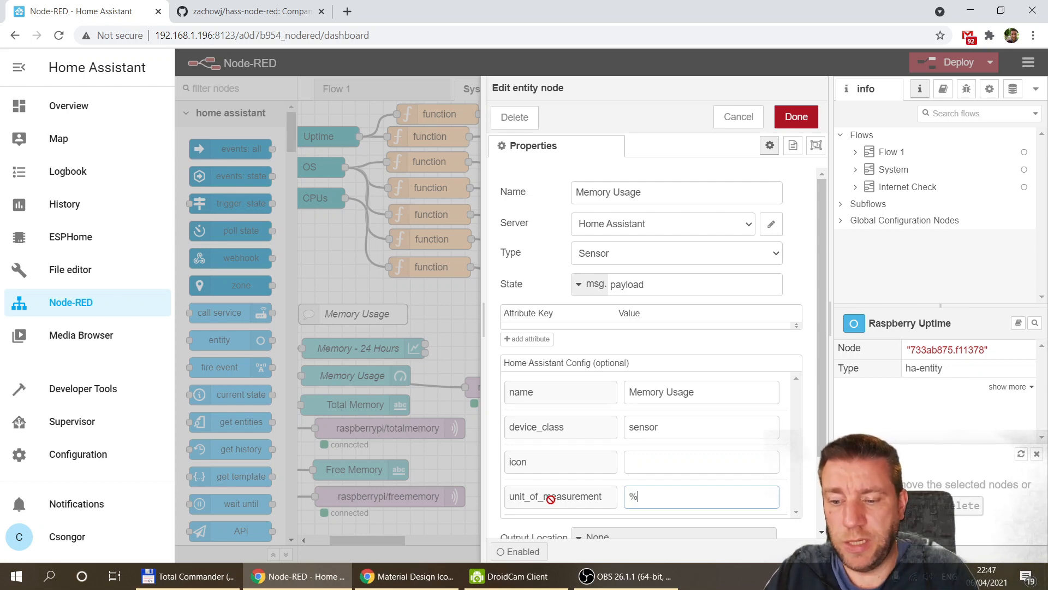
{"action": "left_click", "coordinate": [796, 117]}
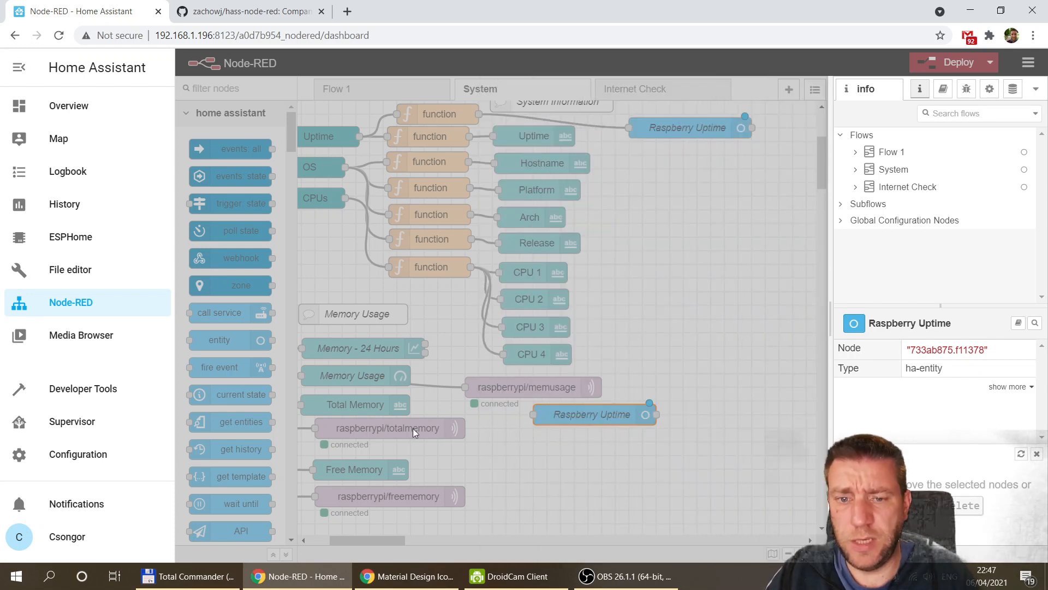
Step: Examine the settings of the Memory Usage gauge and Memory - 24 Hours chart nodes to check how the memory values are displayed
{"action": "left_click_drag", "start_coordinate": [355, 542], "coordinate": [334, 542]}
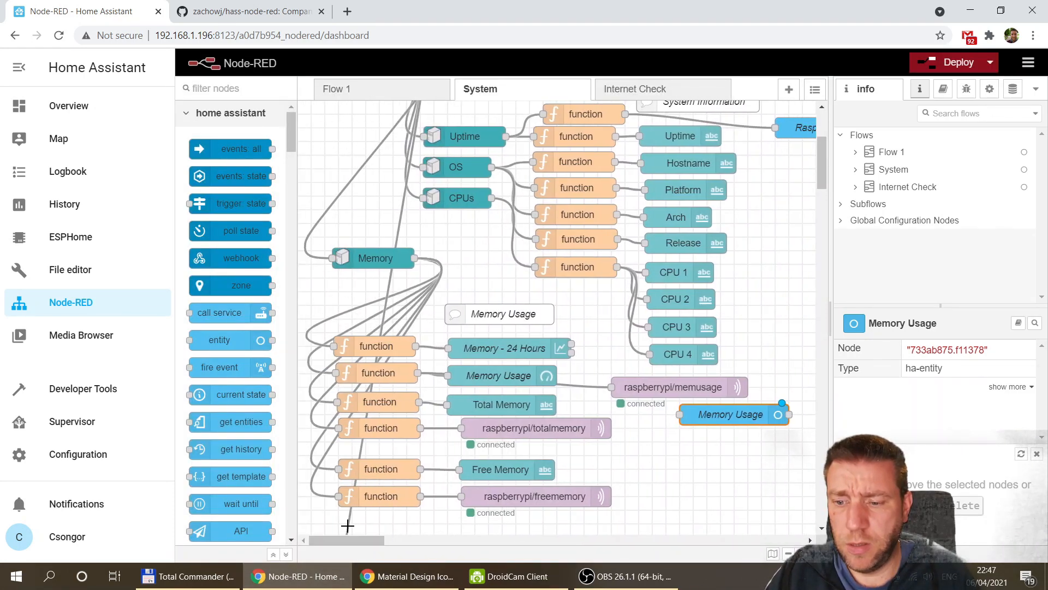
{"action": "double_click", "coordinate": [490, 379]}
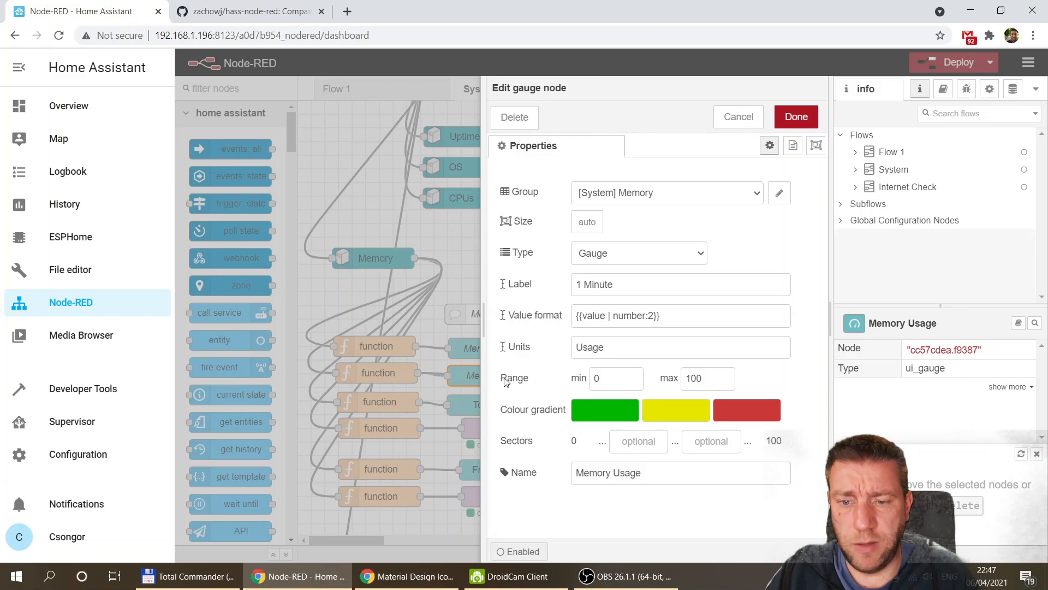
{"action": "left_click", "coordinate": [739, 117]}
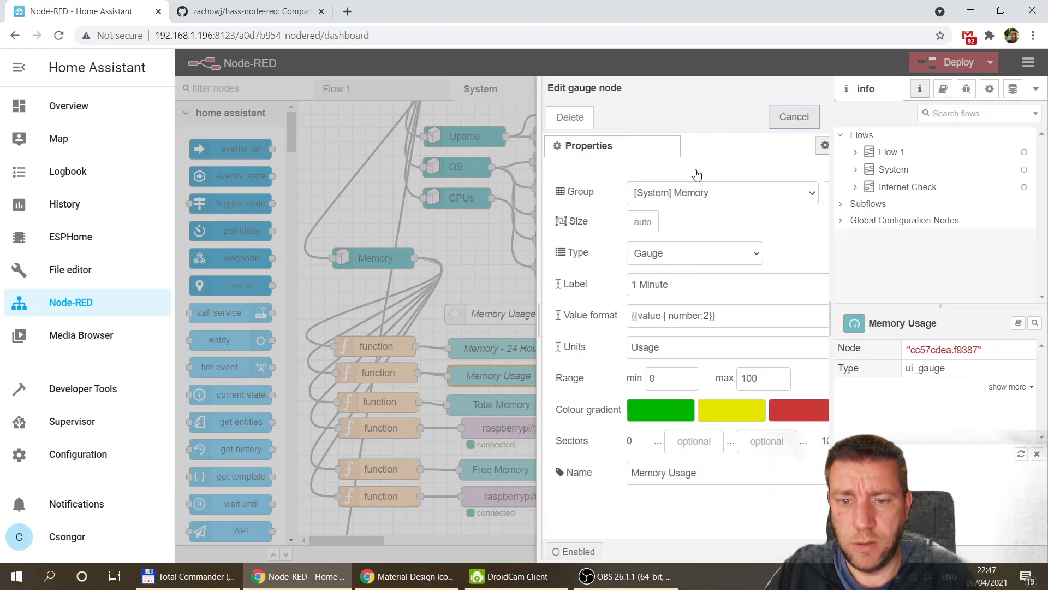
{"action": "double_click", "coordinate": [486, 353]}
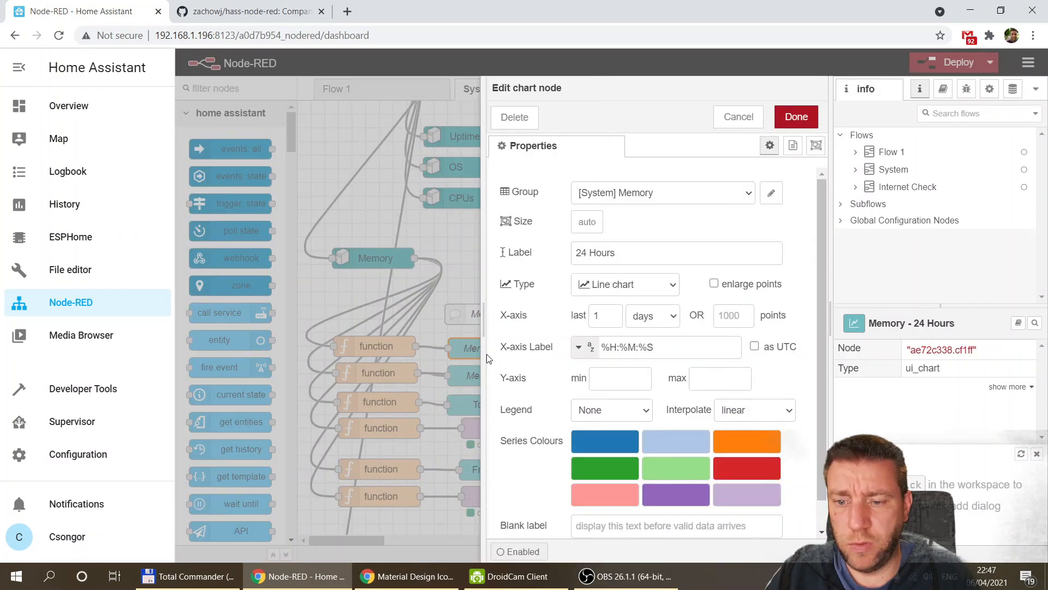
{"action": "left_click", "coordinate": [734, 116]}
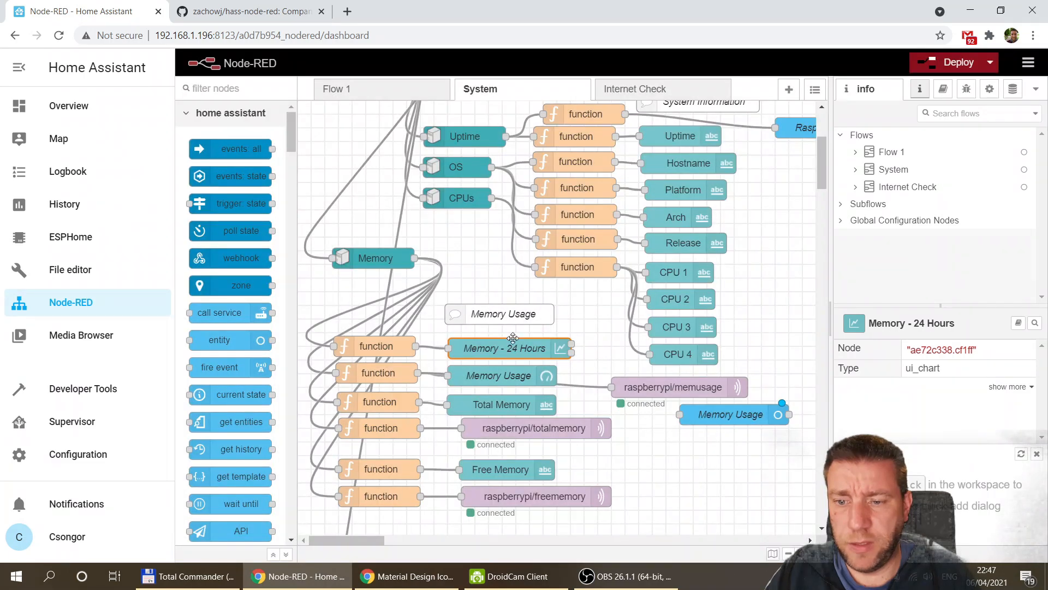
{"action": "scroll", "coordinate": [512, 338], "scroll_direction": "up", "scroll_amount": 3}
{"action": "scroll", "coordinate": [513, 338], "scroll_direction": "down", "scroll_amount": 3}
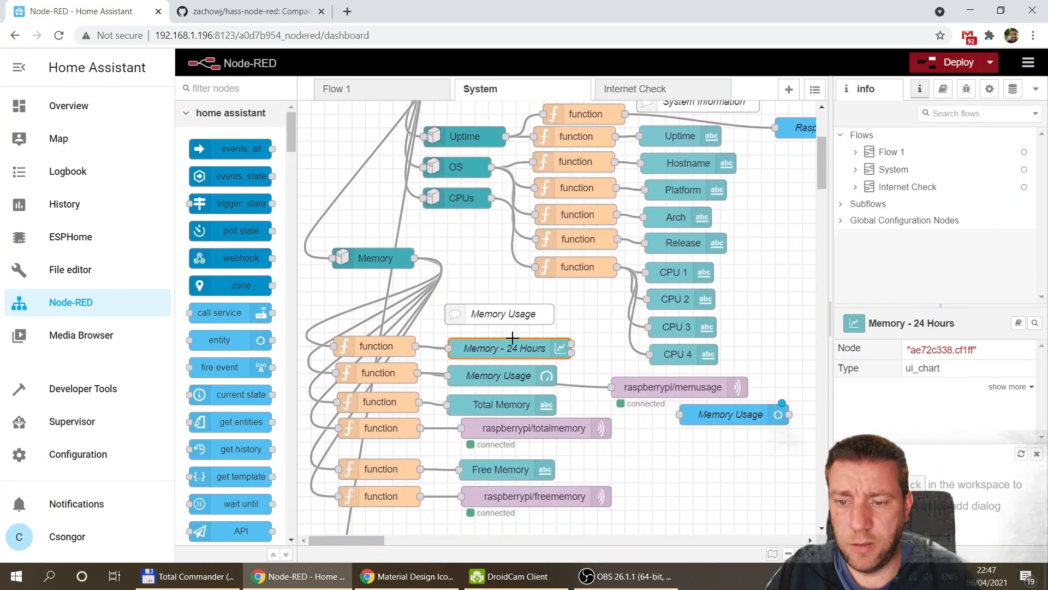
{"action": "scroll", "coordinate": [513, 338], "scroll_direction": "down", "scroll_amount": 3}
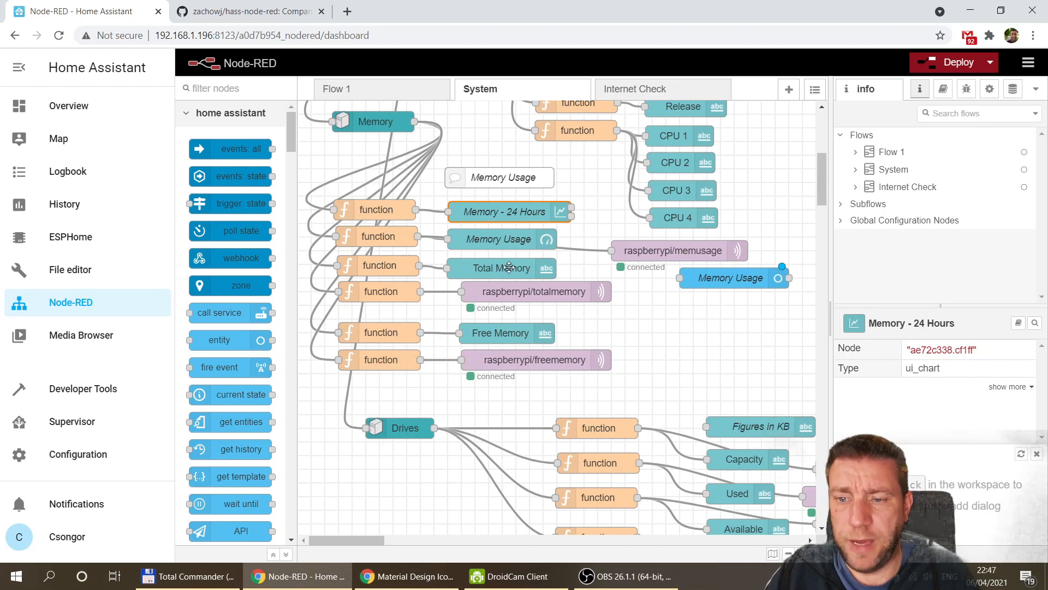
{"action": "scroll", "coordinate": [509, 267], "scroll_direction": "up", "scroll_amount": 3}
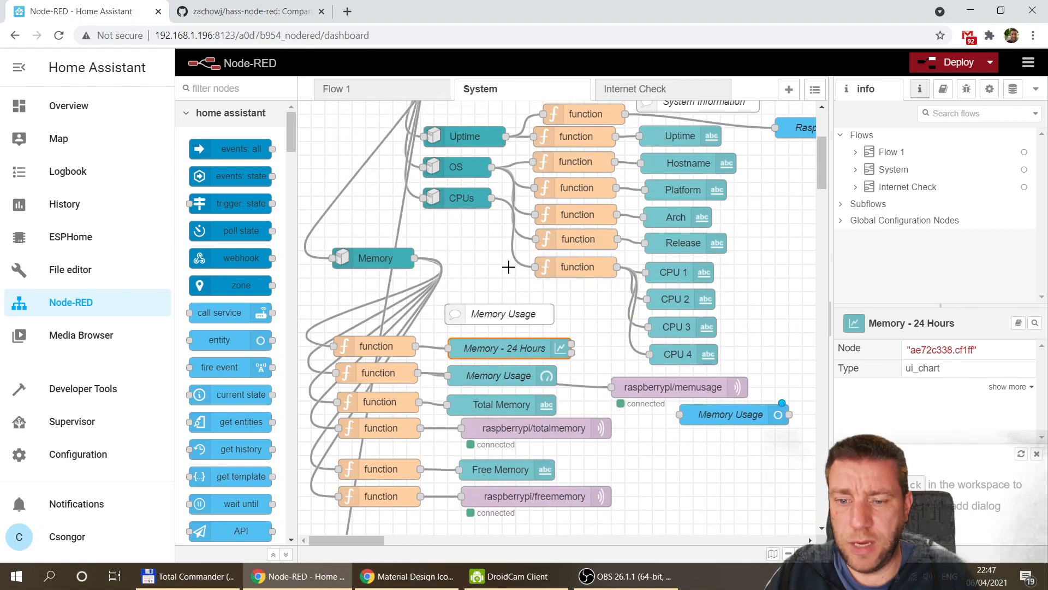
Step: Set the Memory Usage entity node's unit_of_measurement to kB and save the node
{"action": "double_click", "coordinate": [722, 419]}
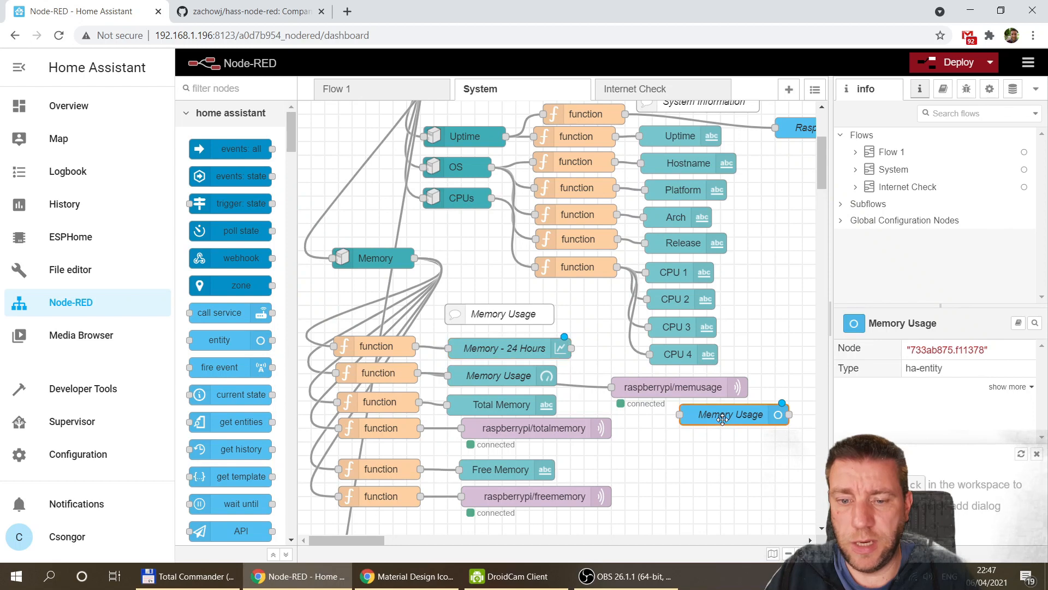
{"action": "double_click", "coordinate": [632, 496]}
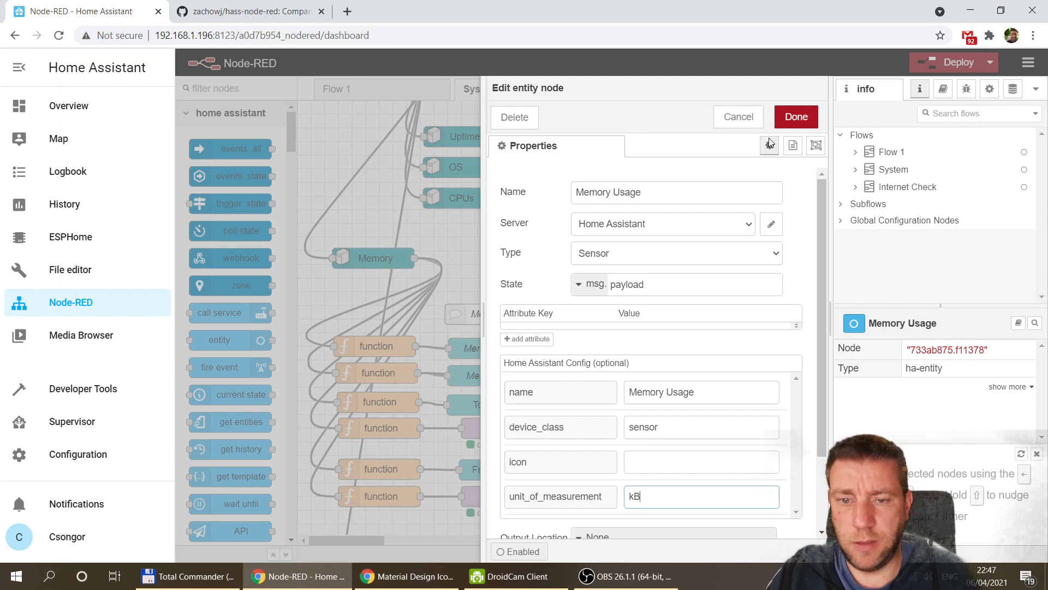
{"action": "type", "text": "kB"}
{"action": "left_click", "coordinate": [796, 116]}
Step: Replace the raspberrypi/memusage MQTT output node with the Memory Usage entity node, wired to the function node that feeds the Memory Usage gauge
{"action": "left_click", "coordinate": [619, 381]}
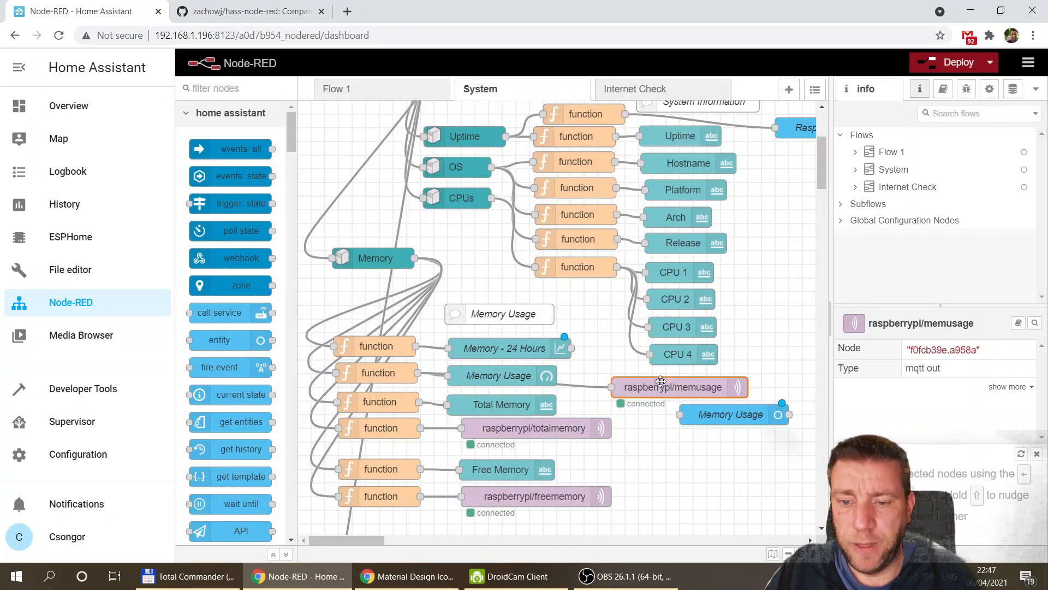
{"action": "key", "text": "Delete"}
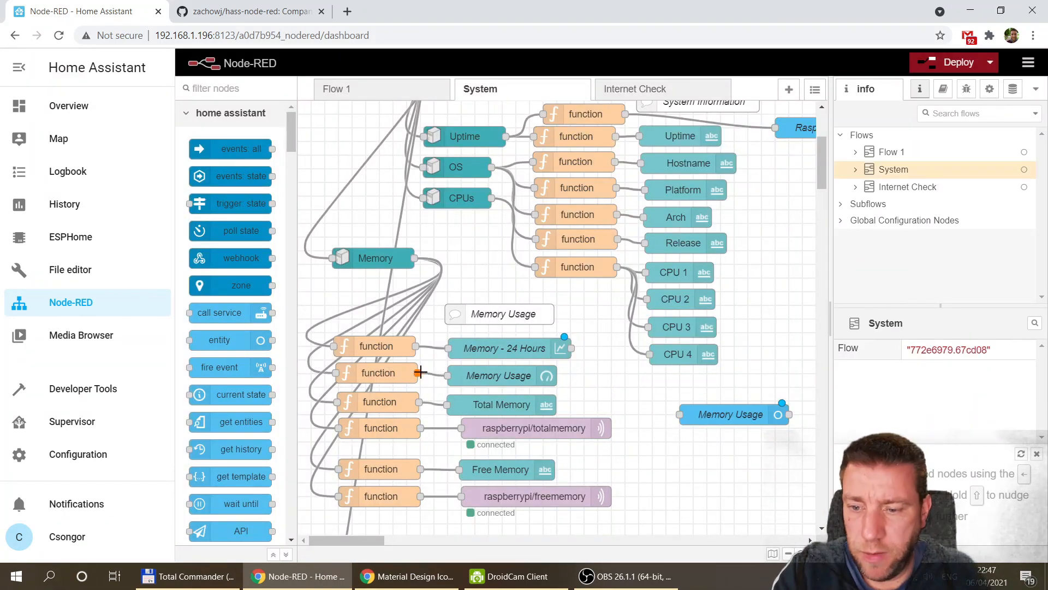
{"action": "left_click_drag", "start_coordinate": [420, 373], "coordinate": [654, 391]}
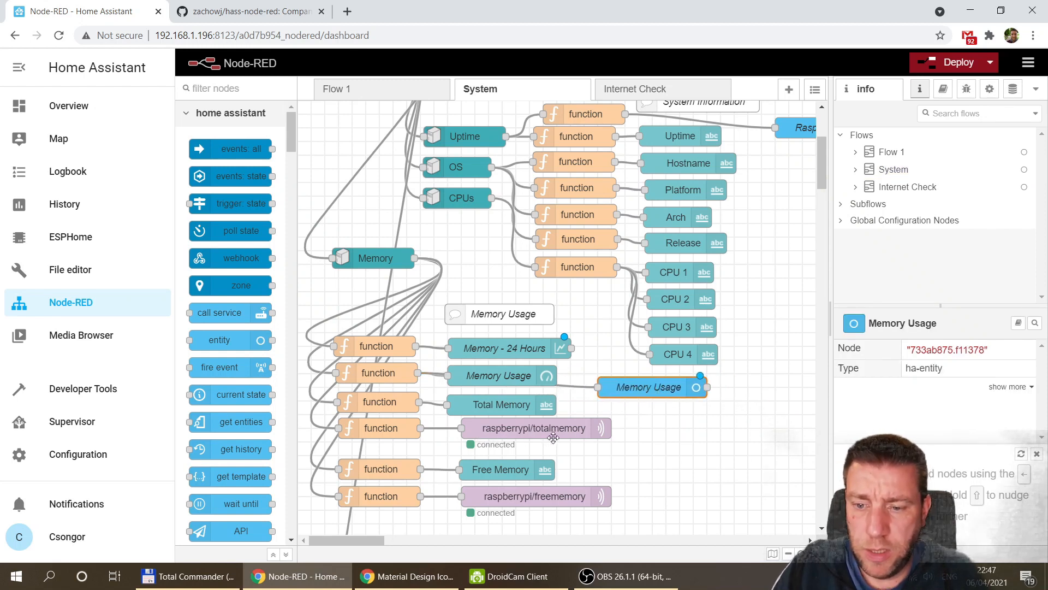
Step: Copy the Memory Usage entity node and place the copy directly beside the raspberrypi/totalmemory node
{"action": "left_click", "coordinate": [571, 430]}
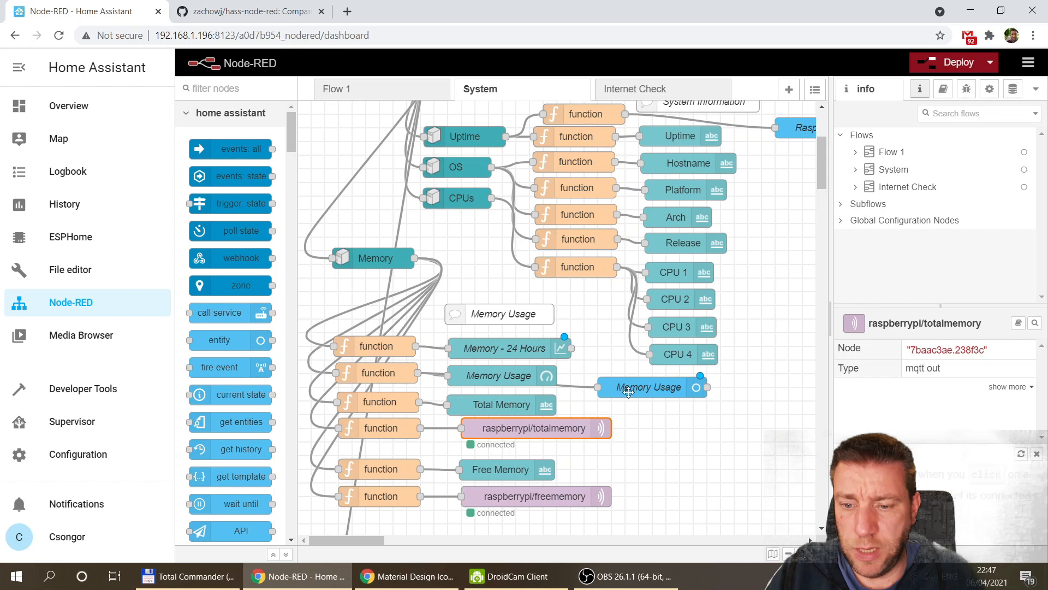
{"action": "left_click", "coordinate": [649, 386]}
{"action": "key", "text": "ctrl+c"}
{"action": "key", "text": "ctrl+v"}
{"action": "left_click", "coordinate": [671, 428]}
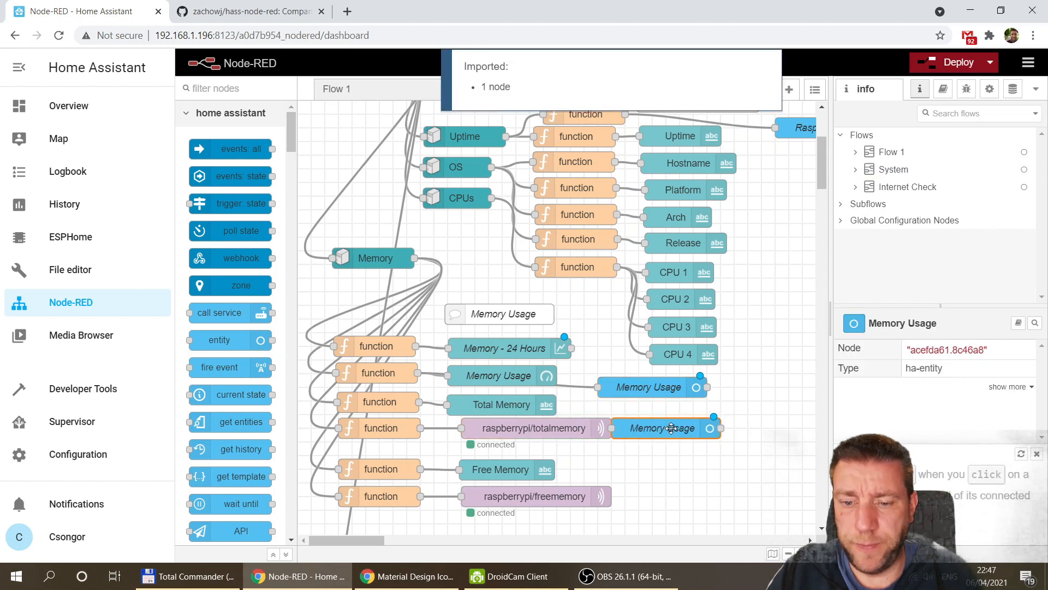
Step: Rename the copied Memory Usage entity node to Total Memory and set its Home Assistant config name to Total Memory
{"action": "double_click", "coordinate": [670, 428]}
{"action": "left_click", "coordinate": [615, 202]}
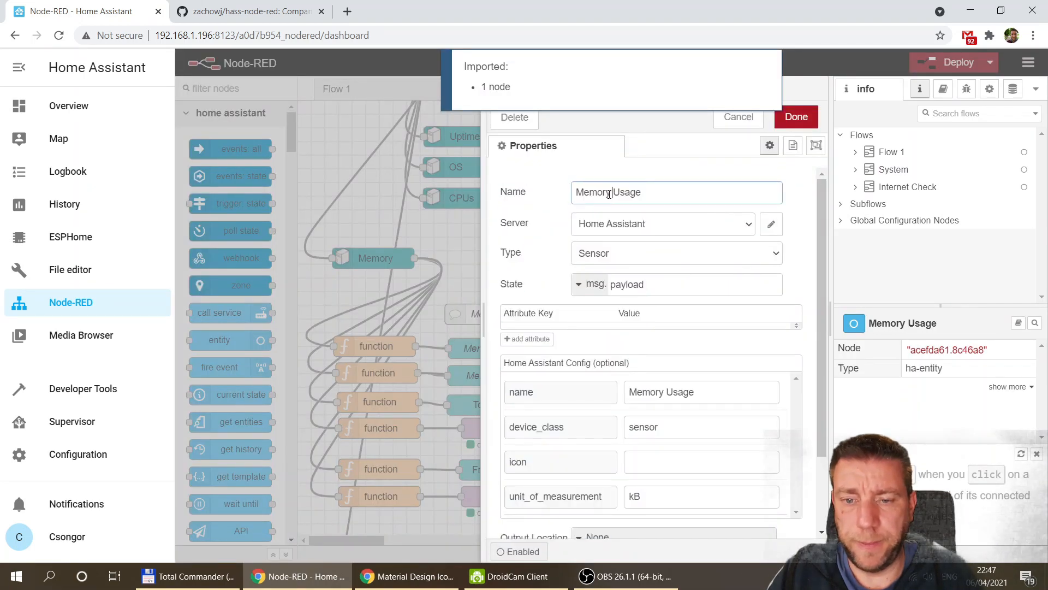
{"action": "left_click_drag", "start_coordinate": [645, 194], "coordinate": [553, 198]}
{"action": "type", "text": "Total Me"}
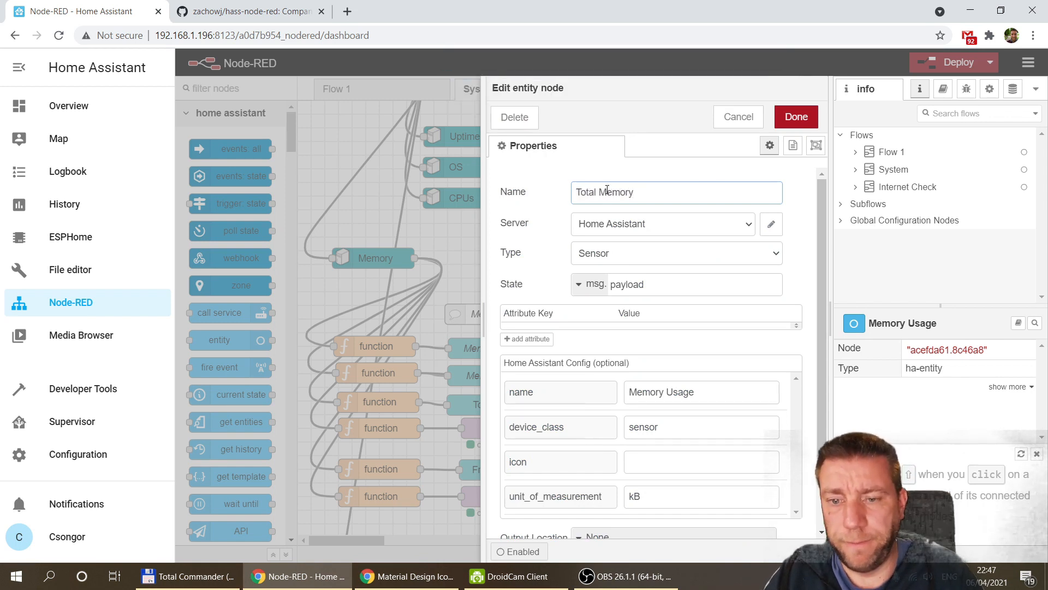
{"action": "left_click_drag", "start_coordinate": [636, 192], "coordinate": [509, 201]}
{"action": "key", "text": "ctrl+c"}
{"action": "triple_click", "coordinate": [708, 393]}
{"action": "key", "text": "ctrl+v"}
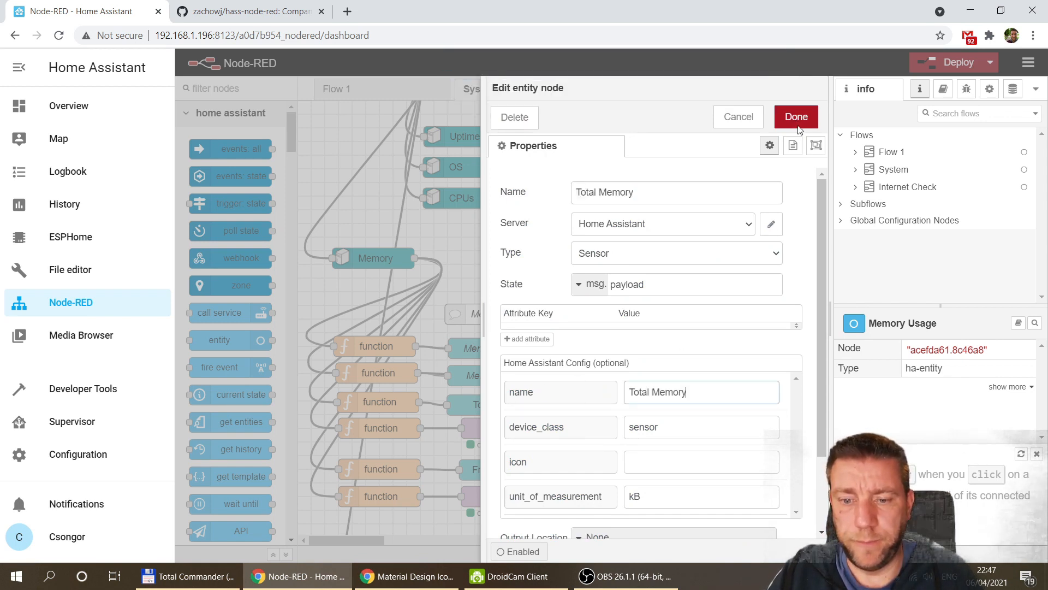
Step: Save the Total Memory entity node and wire it to the function node in place of the raspberrypi/totalmemory MQTT output node
{"action": "left_click", "coordinate": [796, 116]}
{"action": "left_click", "coordinate": [491, 428]}
{"action": "key", "text": "Delete"}
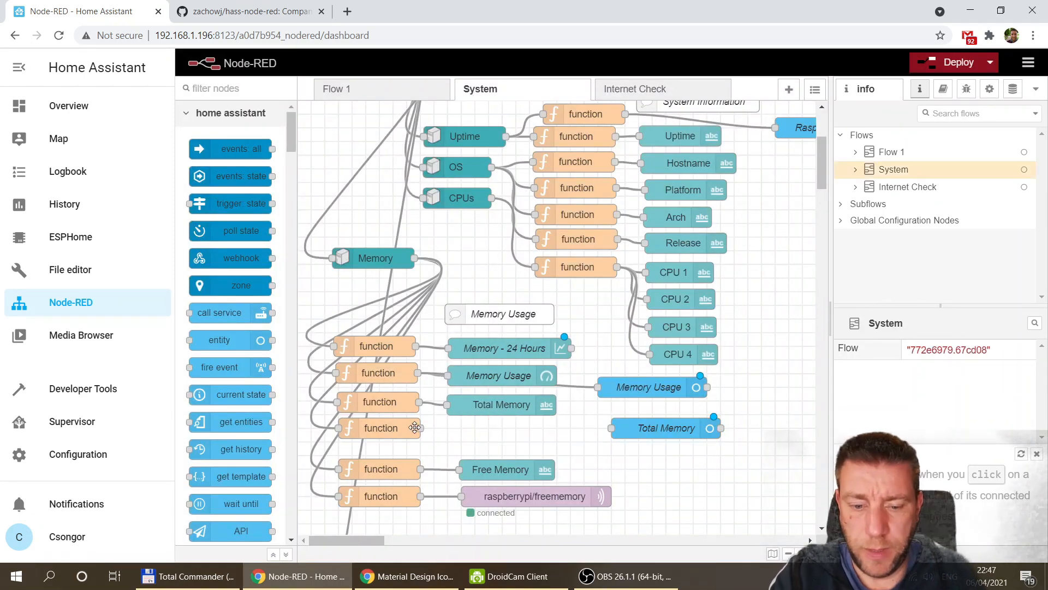
{"action": "left_click_drag", "start_coordinate": [419, 428], "coordinate": [615, 427]}
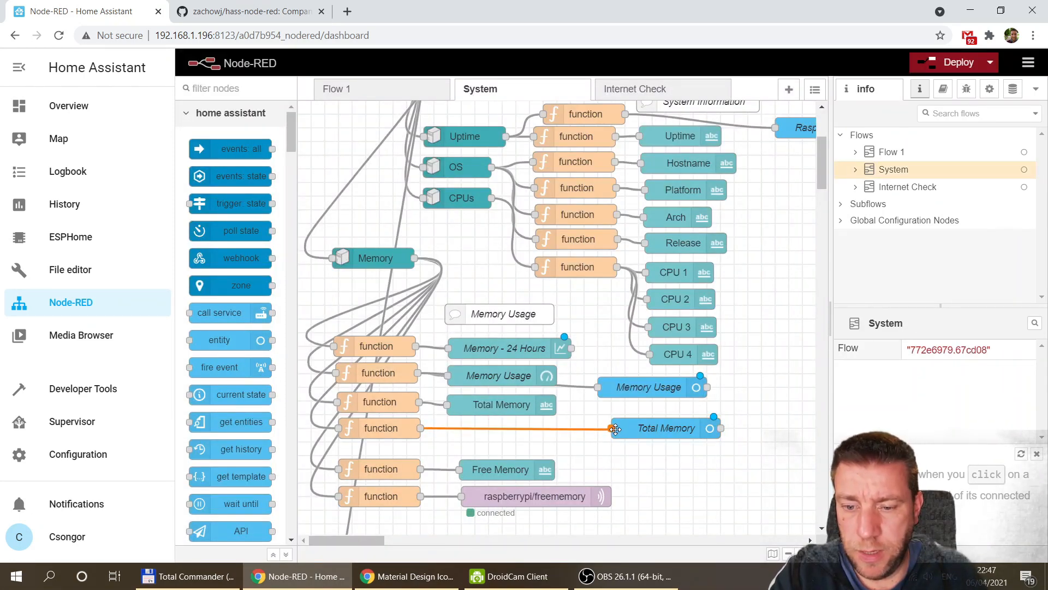
Step: Duplicate the Total Memory entity node beside raspberrypi/freememory and set the copy's name and Home Assistant config name to Free Memory
{"action": "left_click", "coordinate": [645, 428]}
{"action": "key", "text": "ctrl+c"}
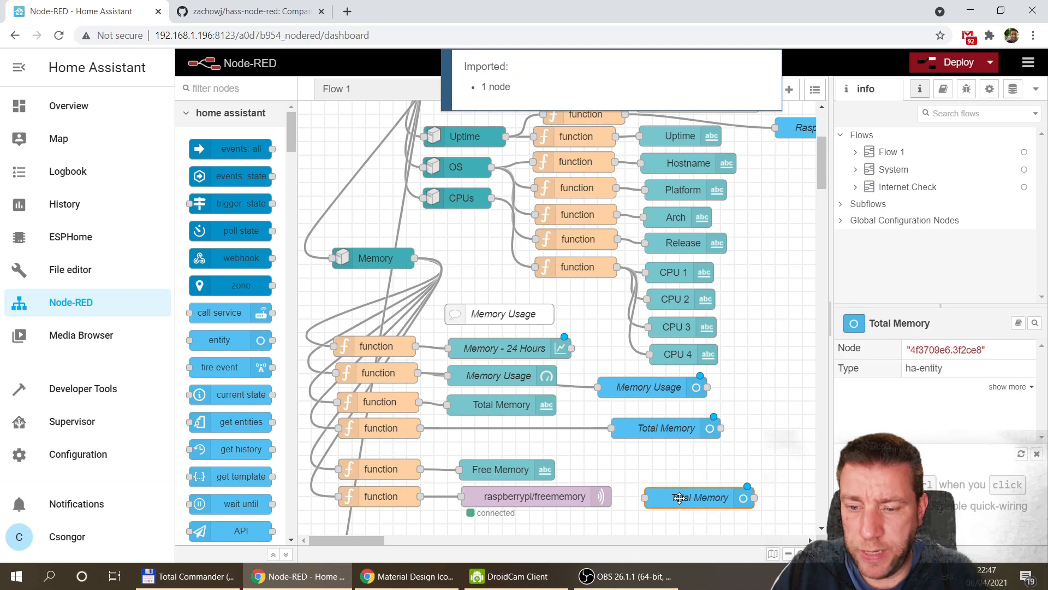
{"action": "double_click", "coordinate": [679, 497]}
{"action": "double_click", "coordinate": [588, 192]}
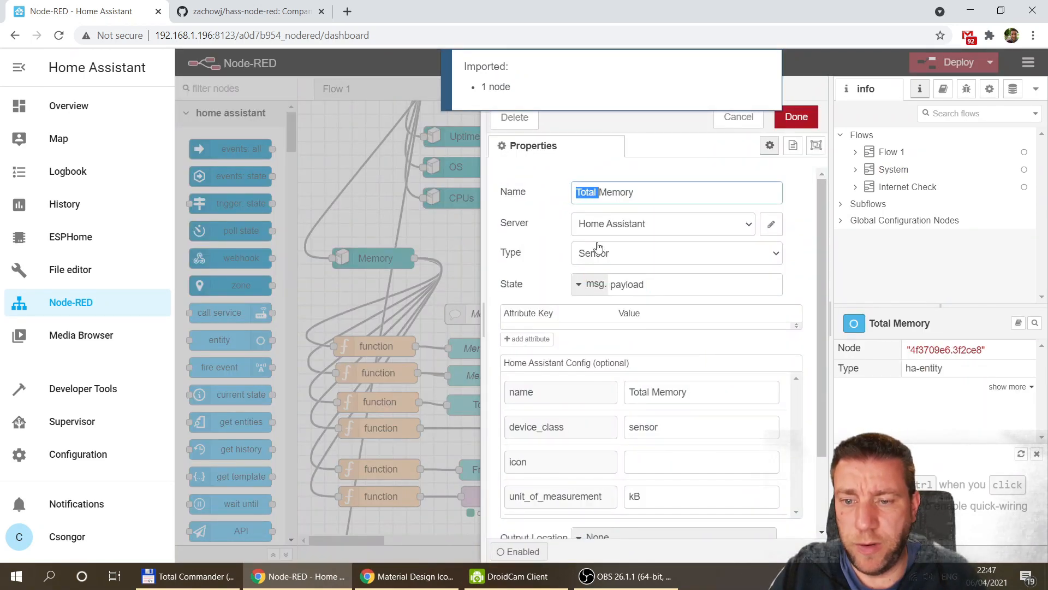
{"action": "type", "text": "Free"}
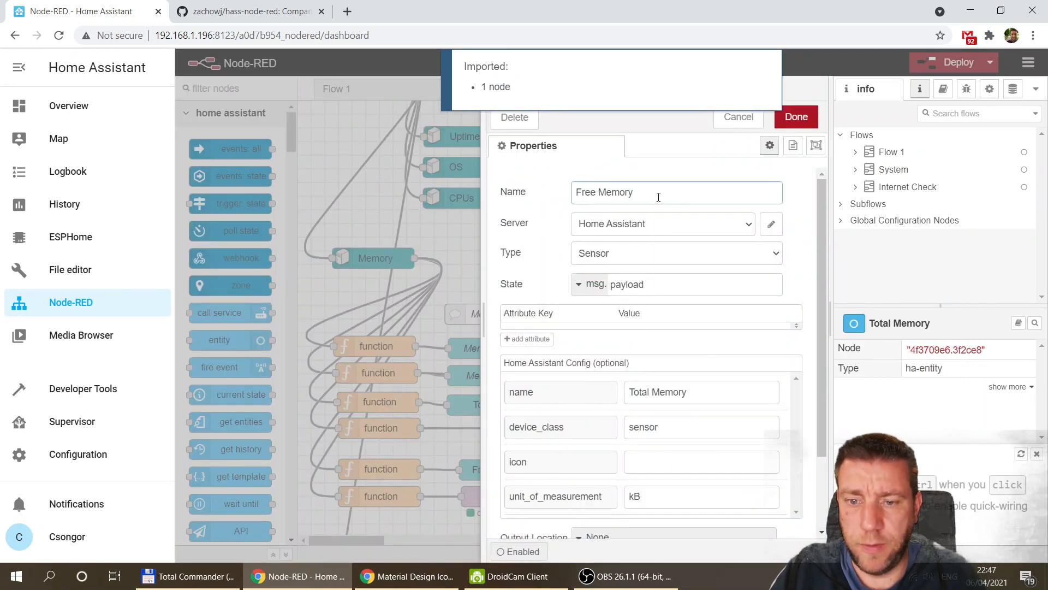
{"action": "left_click_drag", "start_coordinate": [658, 197], "coordinate": [568, 195]}
{"action": "key", "text": "ctrl+c"}
{"action": "left_click_drag", "start_coordinate": [698, 392], "coordinate": [585, 382]}
{"action": "key", "text": "ctrl+v"}
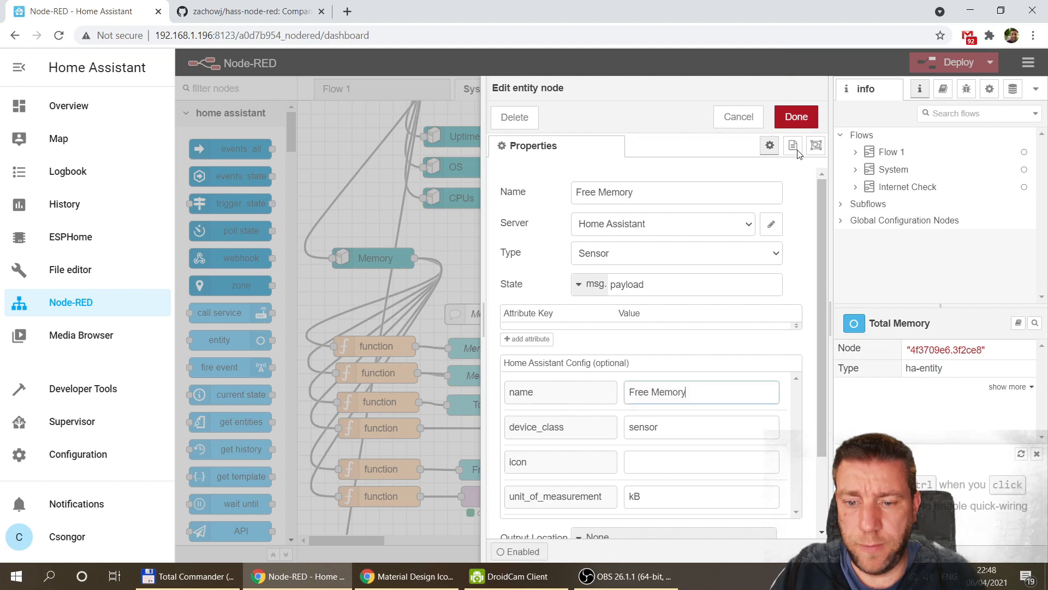
{"action": "left_click", "coordinate": [796, 117]}
Step: Replace the raspberrypi/freememory MQTT output node with the Free Memory entity node, wired to the same function node
{"action": "left_click", "coordinate": [557, 497]}
{"action": "key", "text": "Delete"}
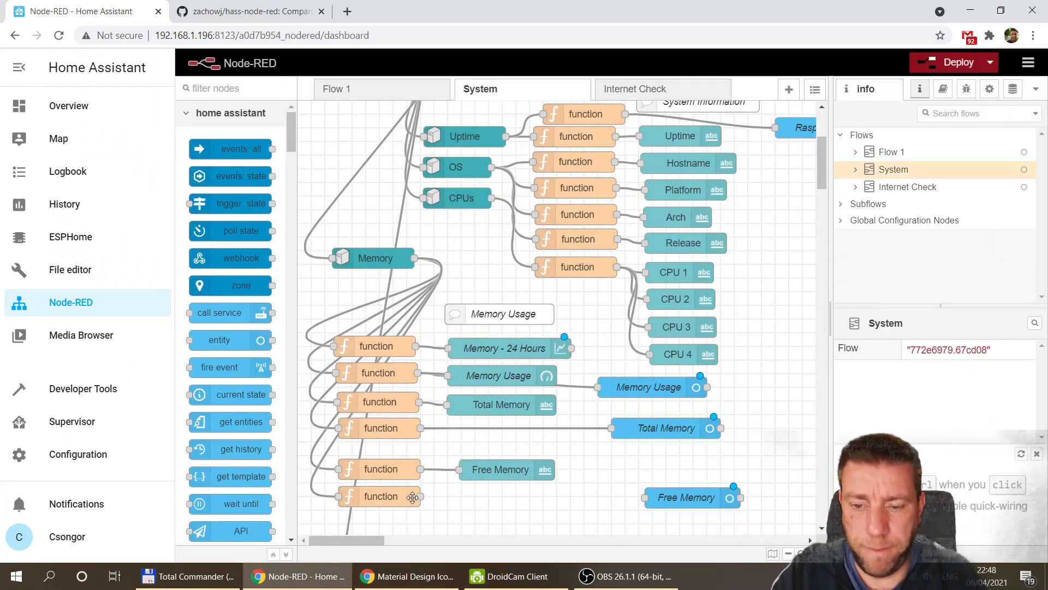
{"action": "left_click_drag", "start_coordinate": [422, 496], "coordinate": [540, 502]}
Step: Copy the Total Memory entity node and place the copy above the raspberrypi/diskcapacity node in the Drives section
{"action": "scroll", "coordinate": [663, 434], "scroll_direction": "down", "scroll_amount": 5}
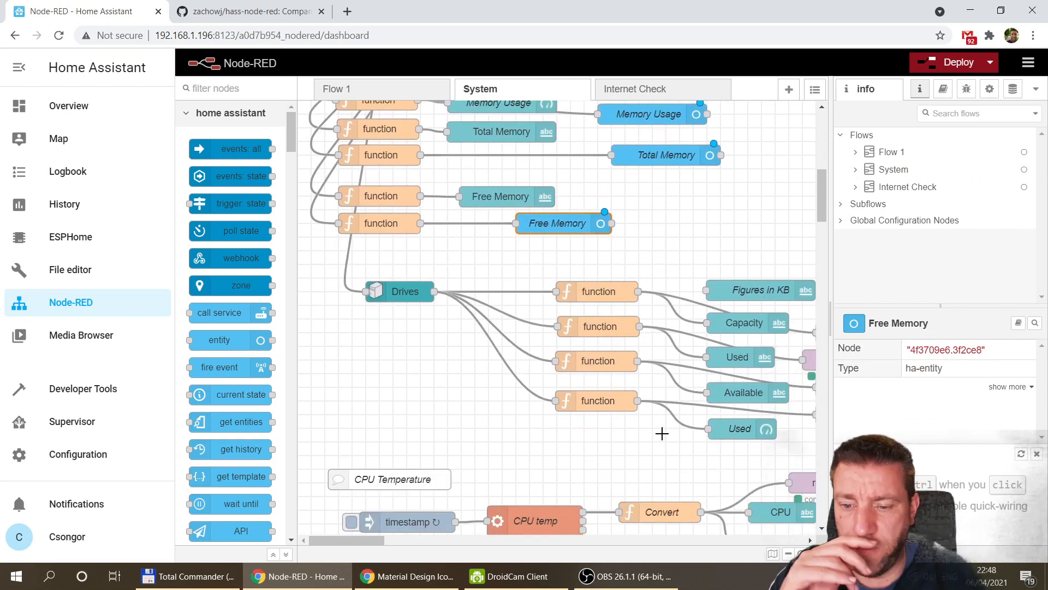
{"action": "left_click_drag", "start_coordinate": [350, 538], "coordinate": [352, 538]}
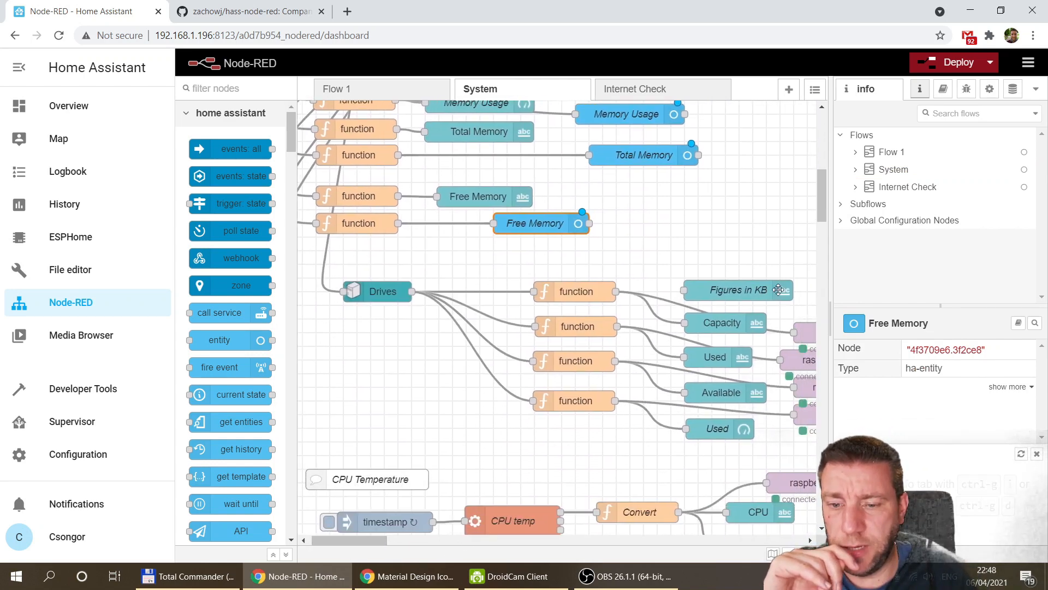
{"action": "scroll", "coordinate": [639, 315], "scroll_direction": "up", "scroll_amount": 1}
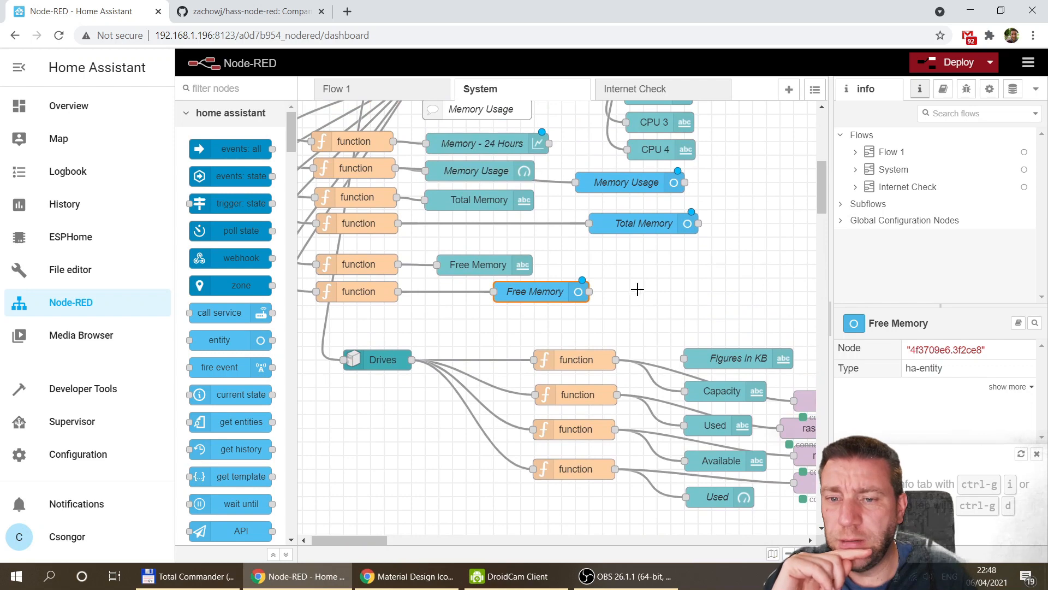
{"action": "left_click_drag", "start_coordinate": [359, 539], "coordinate": [408, 537]}
{"action": "left_click", "coordinate": [390, 224]}
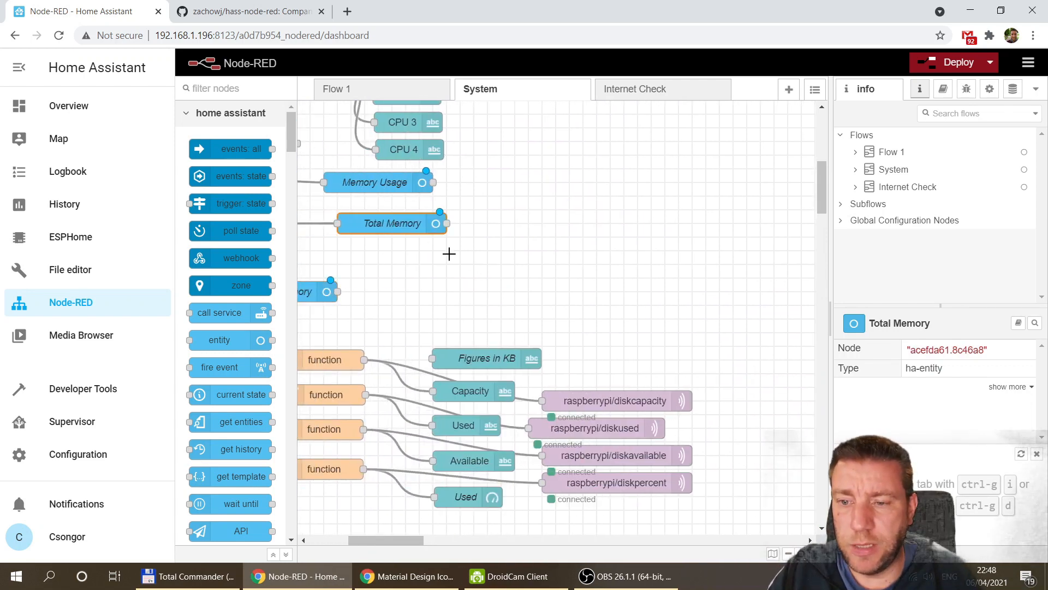
{"action": "key", "text": "ctrl+c"}
{"action": "key", "text": "ctrl+v"}
{"action": "left_click", "coordinate": [662, 355]}
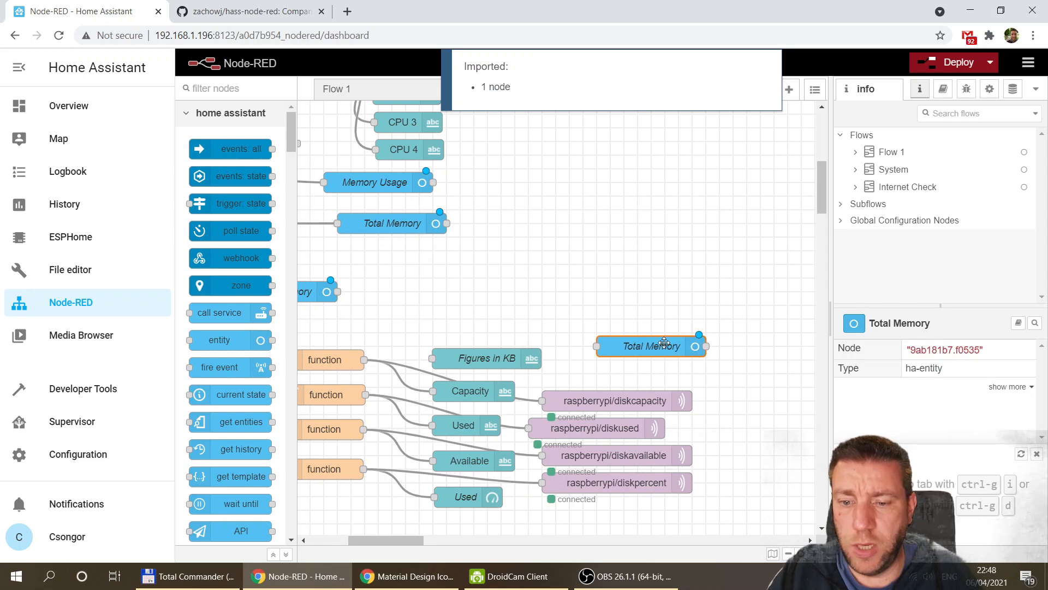
{"action": "double_click", "coordinate": [664, 342]}
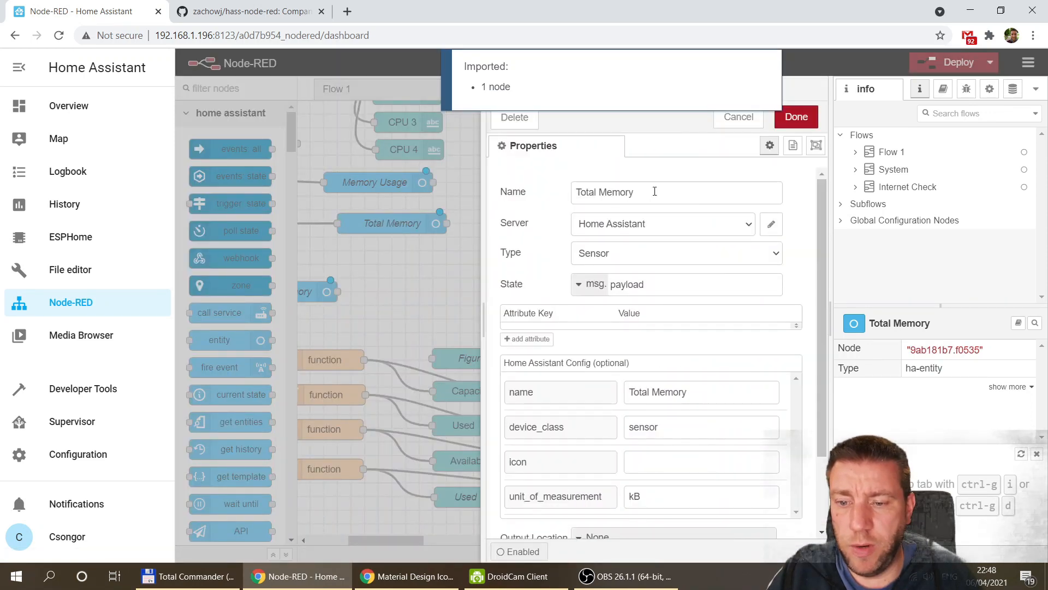
{"action": "left_click_drag", "start_coordinate": [655, 192], "coordinate": [511, 194]}
{"action": "type", "text": "SD"}
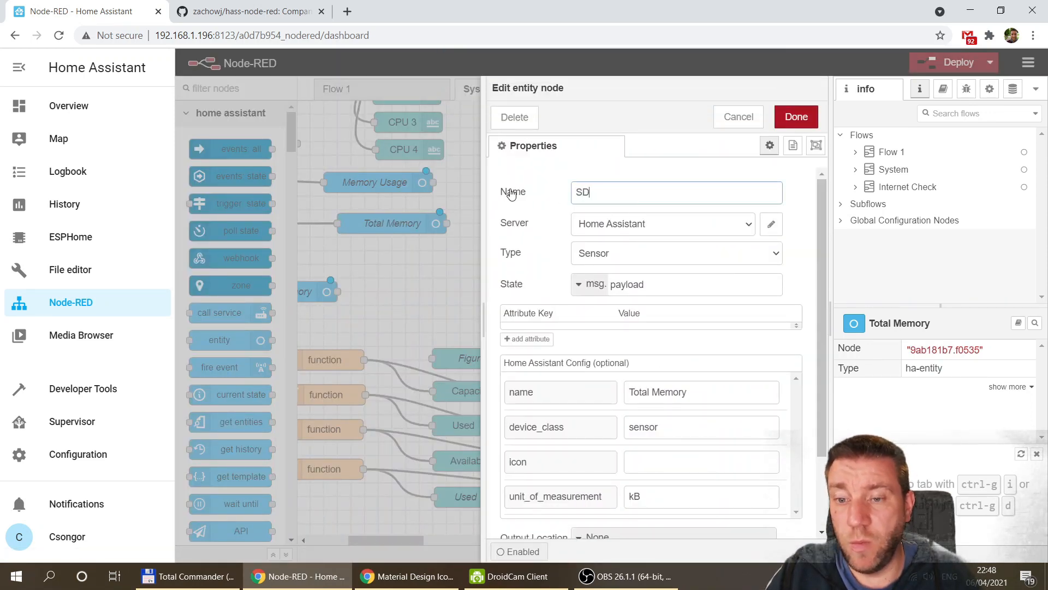
{"action": "left_click", "coordinate": [739, 116]}
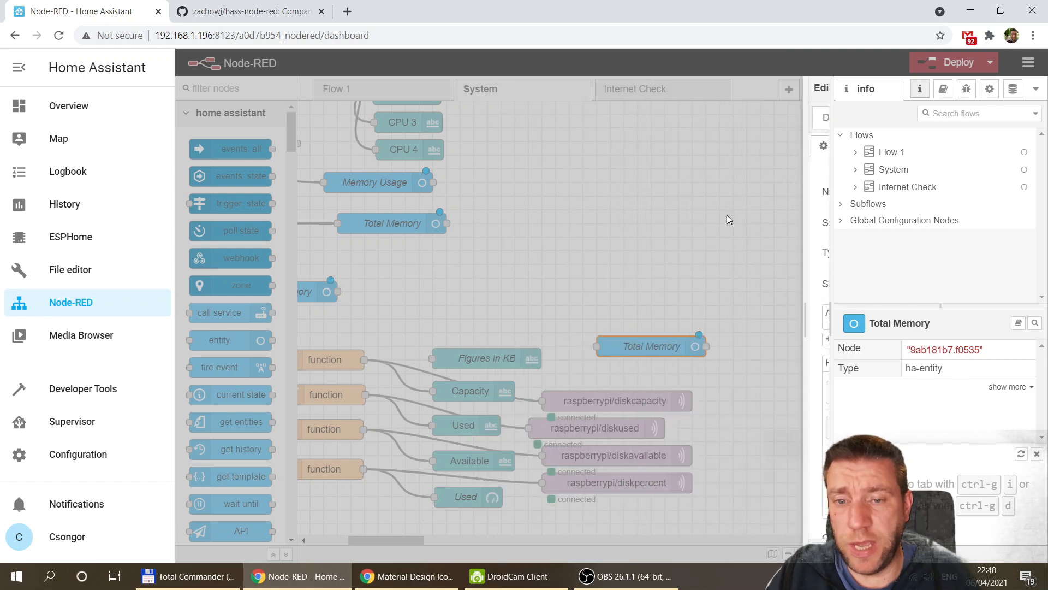
Step: Set the copied Total Memory node's name and Home Assistant config name to SD Card Capacity and save the node
{"action": "double_click", "coordinate": [652, 350]}
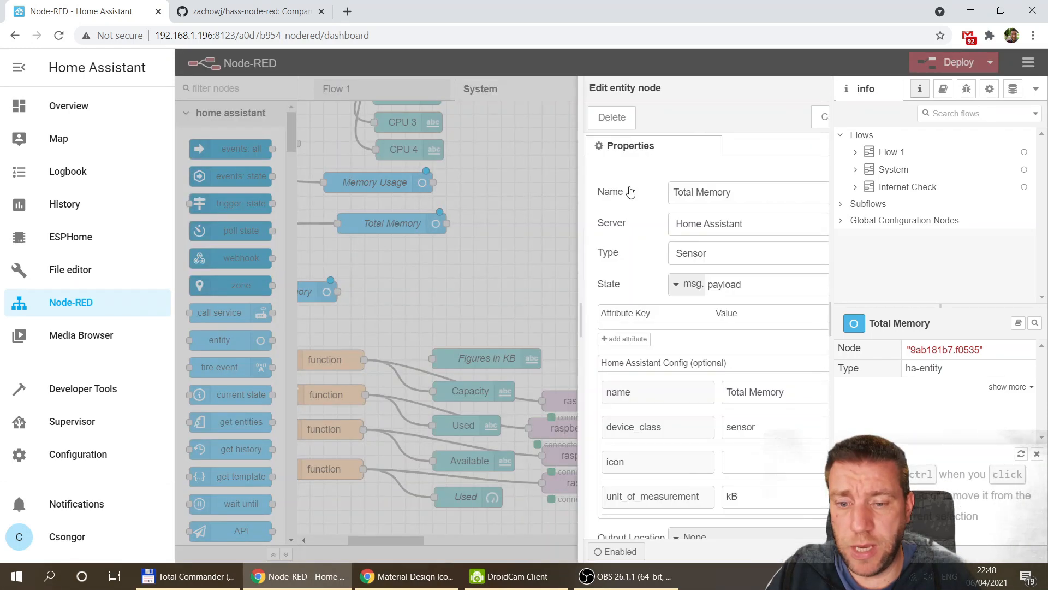
{"action": "left_click_drag", "start_coordinate": [674, 191], "coordinate": [478, 191]}
{"action": "type", "text": "SD"}
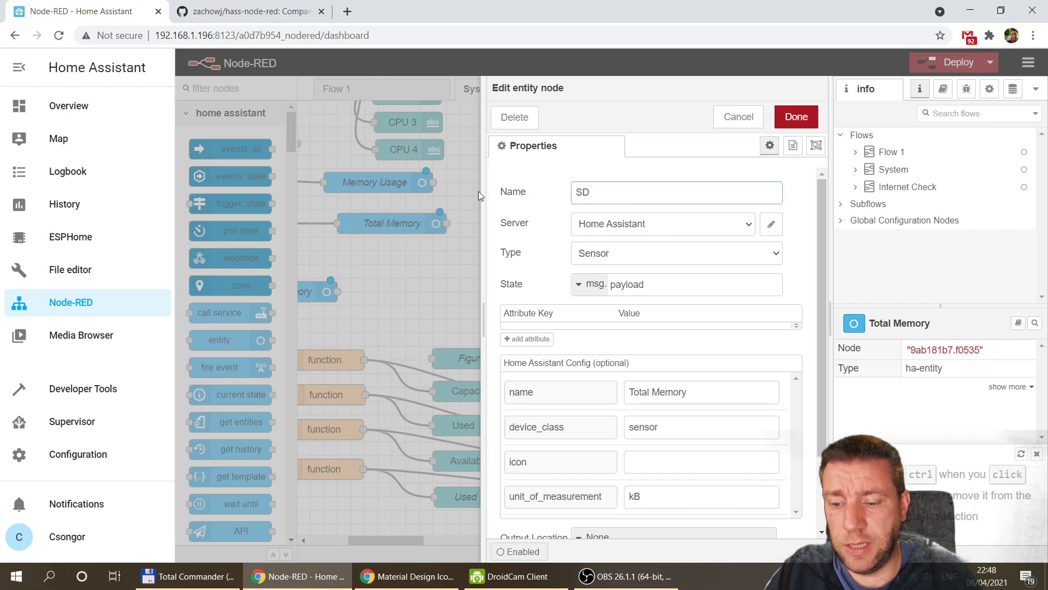
{"action": "type", "text": " Card Capa"}
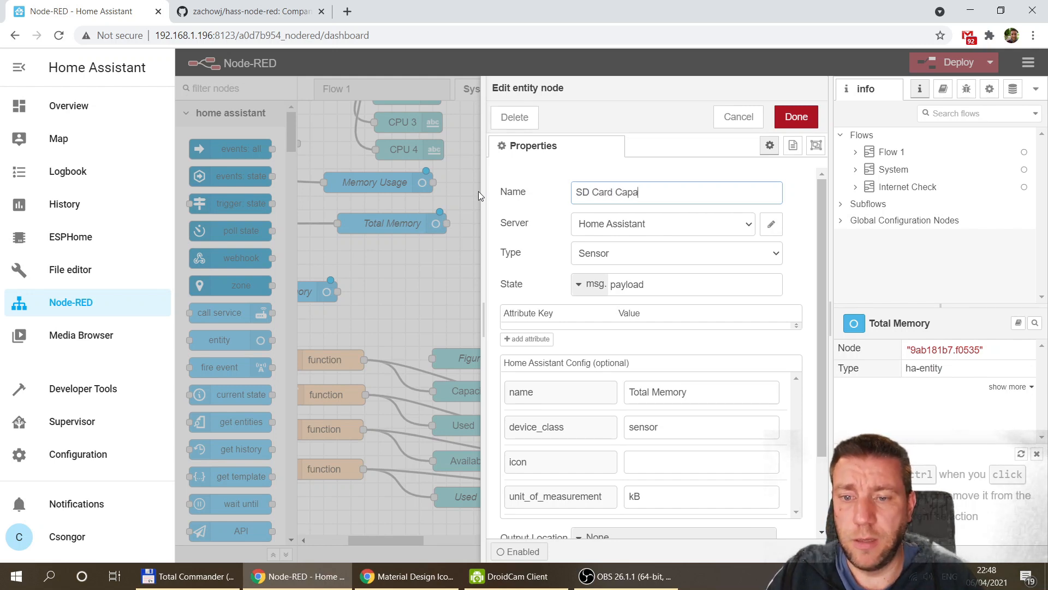
{"action": "type", "text": "city"}
{"action": "left_click_drag", "start_coordinate": [690, 200], "coordinate": [547, 247]}
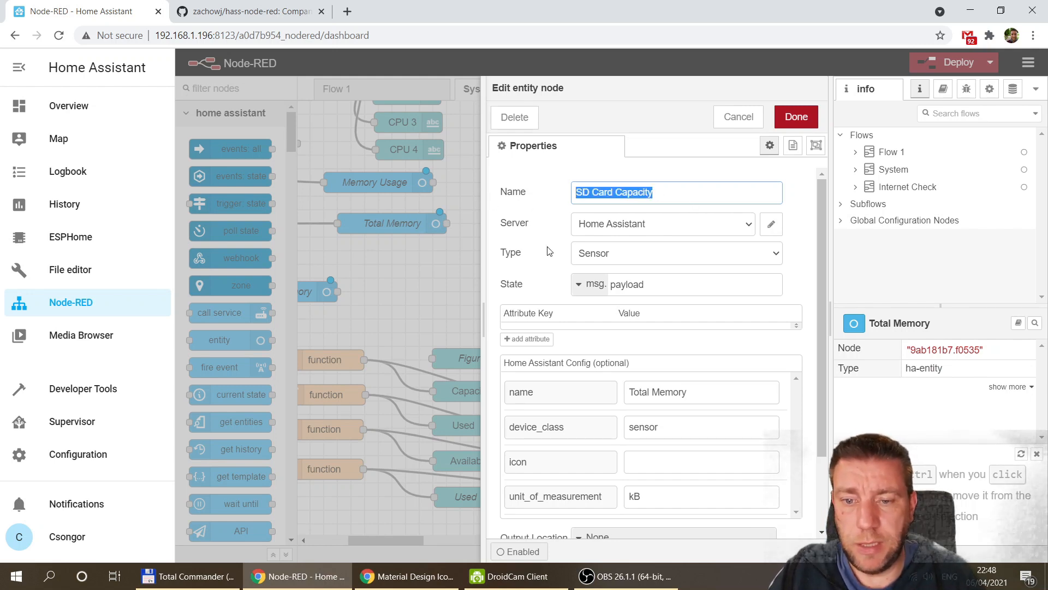
{"action": "key", "text": "ctrl+c"}
{"action": "left_click_drag", "start_coordinate": [706, 391], "coordinate": [683, 309]}
{"action": "key", "text": "ctrl+v"}
{"action": "left_click", "coordinate": [796, 116]}
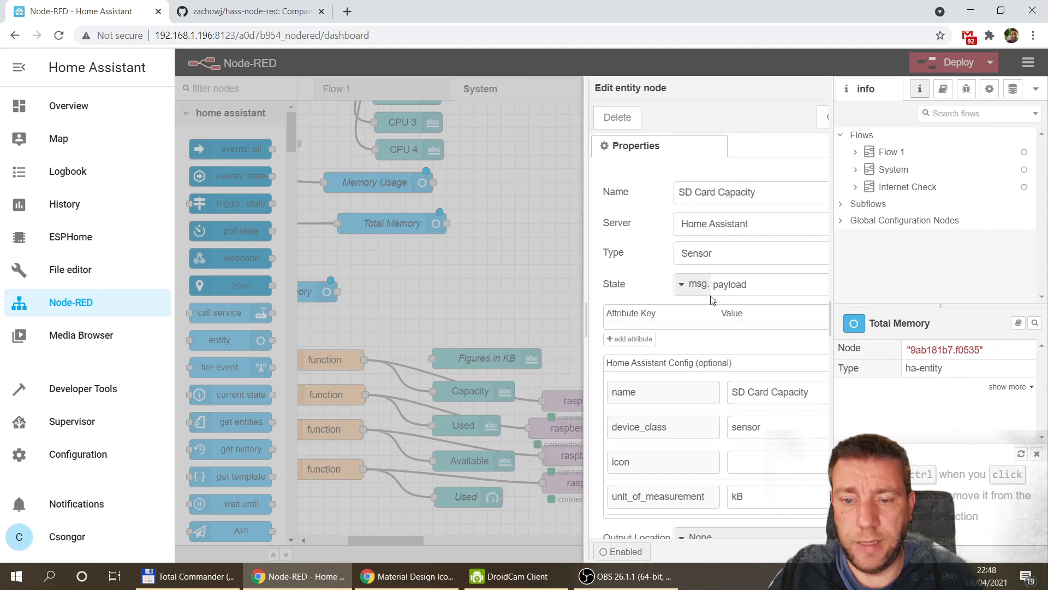
Step: Duplicate the SD Card Capacity entity node and place the copy just below it
{"action": "key", "text": "ctrl+c"}
{"action": "key", "text": "ctrl+v"}
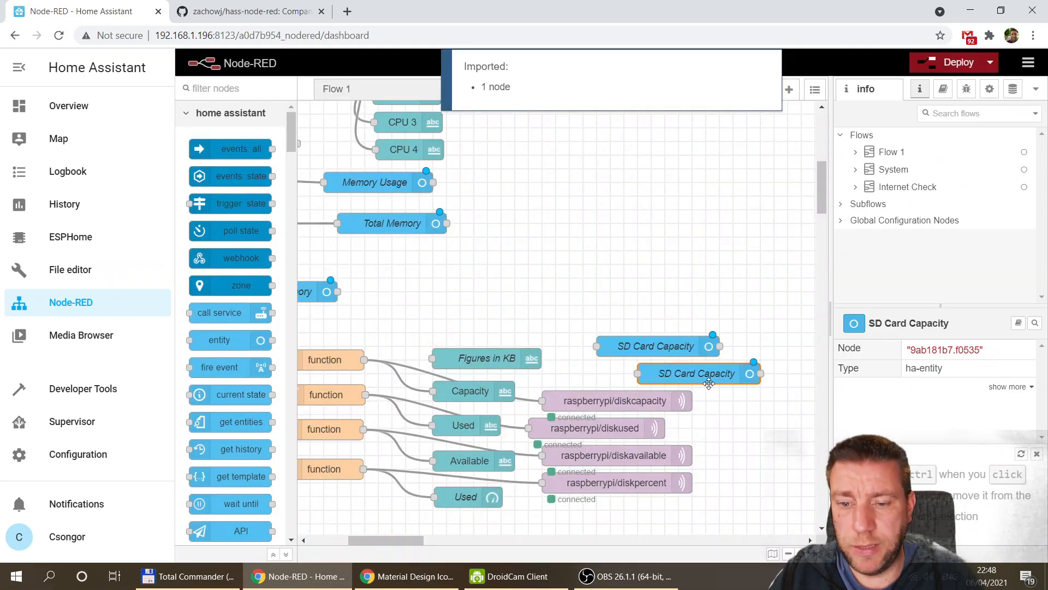
{"action": "left_click", "coordinate": [709, 375]}
Step: Set the copied SD Card Capacity node's name and Home Assistant config name to SD Card Used and save the node
{"action": "key", "text": "Return"}
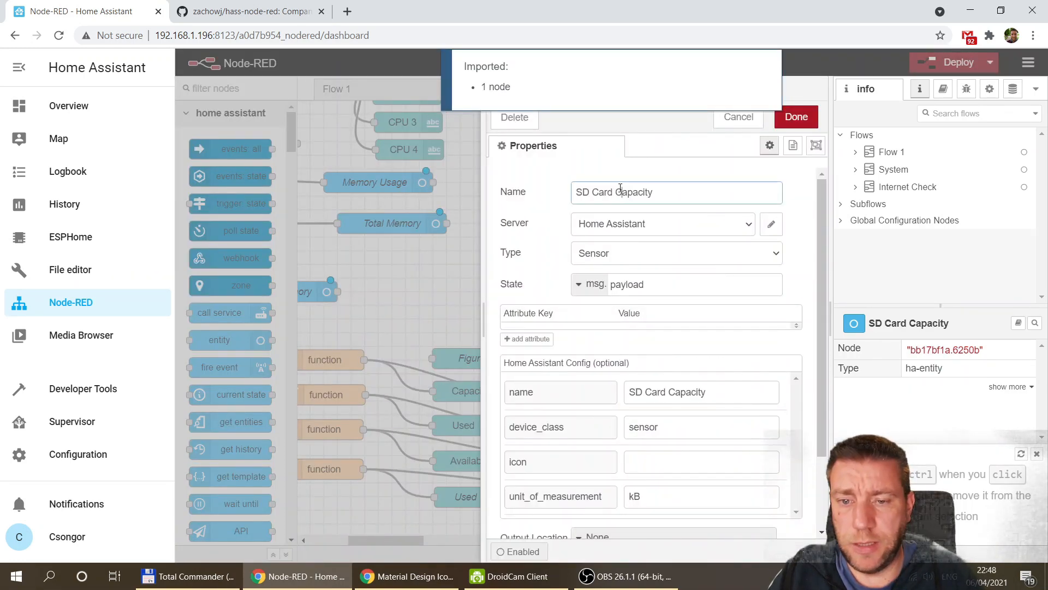
{"action": "double_click", "coordinate": [621, 194]}
{"action": "type", "text": "Used"}
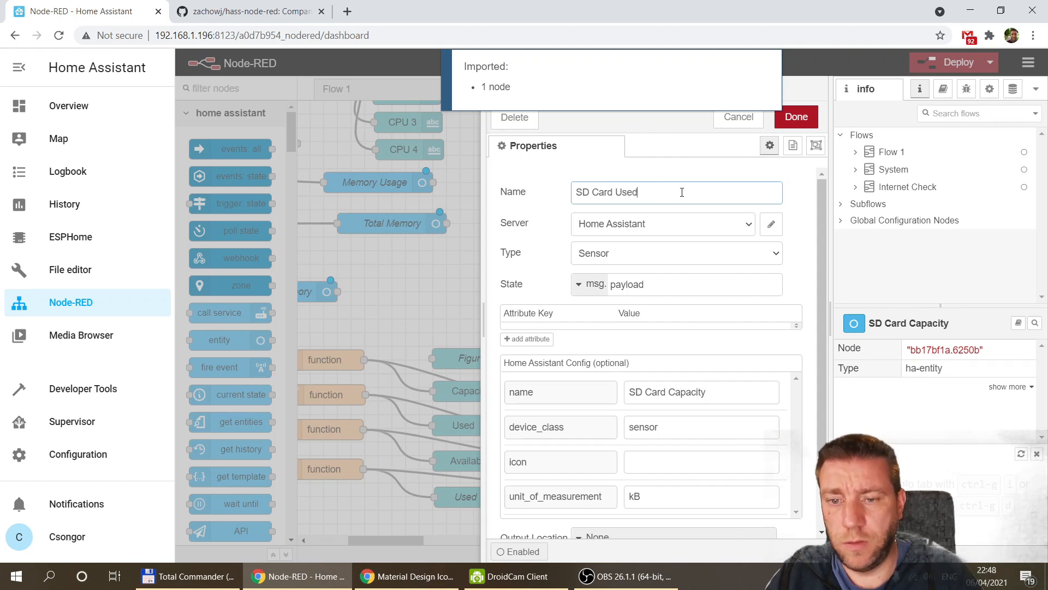
{"action": "key", "text": "ctrl+a"}
{"action": "key", "text": "ctrl+c"}
{"action": "left_click", "coordinate": [723, 392]}
{"action": "key", "text": "ctrl+a"}
{"action": "key", "text": "ctrl+v"}
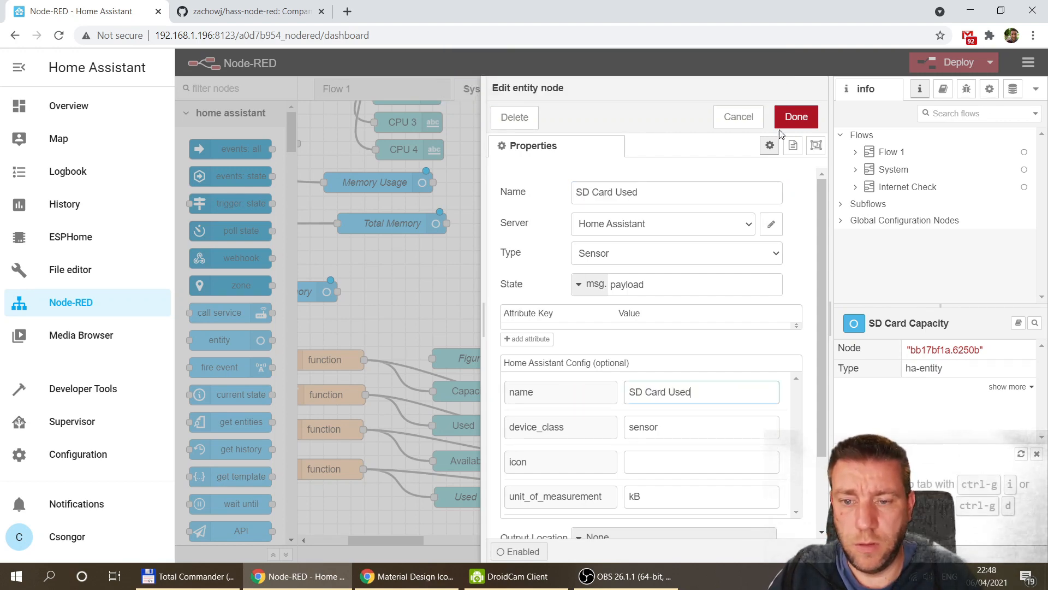
{"action": "left_click", "coordinate": [812, 108]}
Step: Duplicate the SD Card Used entity node and place the copy beside the raspberrypi/diskused node
{"action": "key", "text": "ctrl+c"}
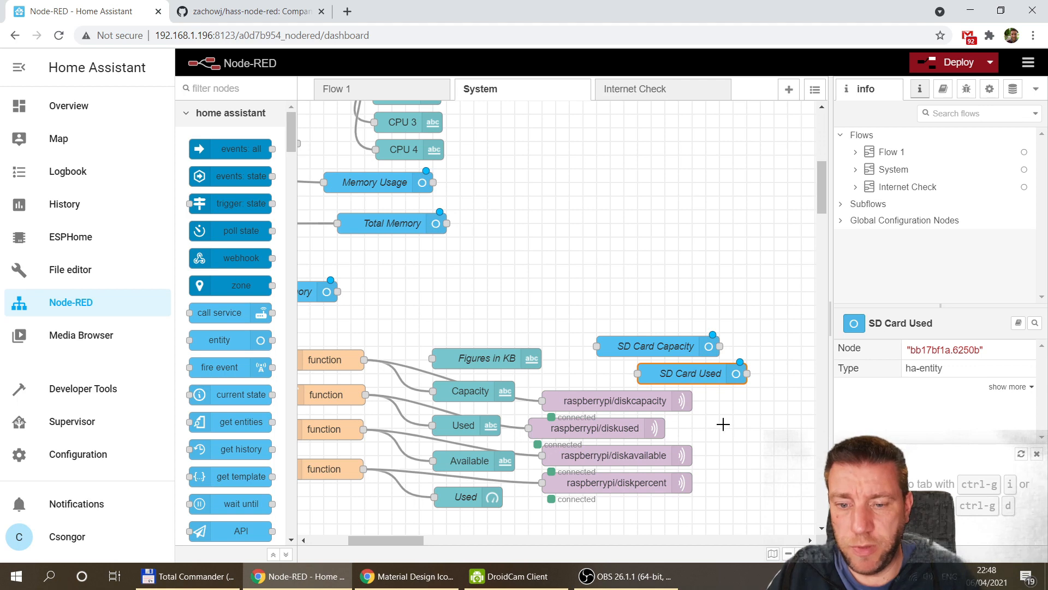
{"action": "key", "text": "ctrl+v"}
{"action": "left_click", "coordinate": [730, 430]}
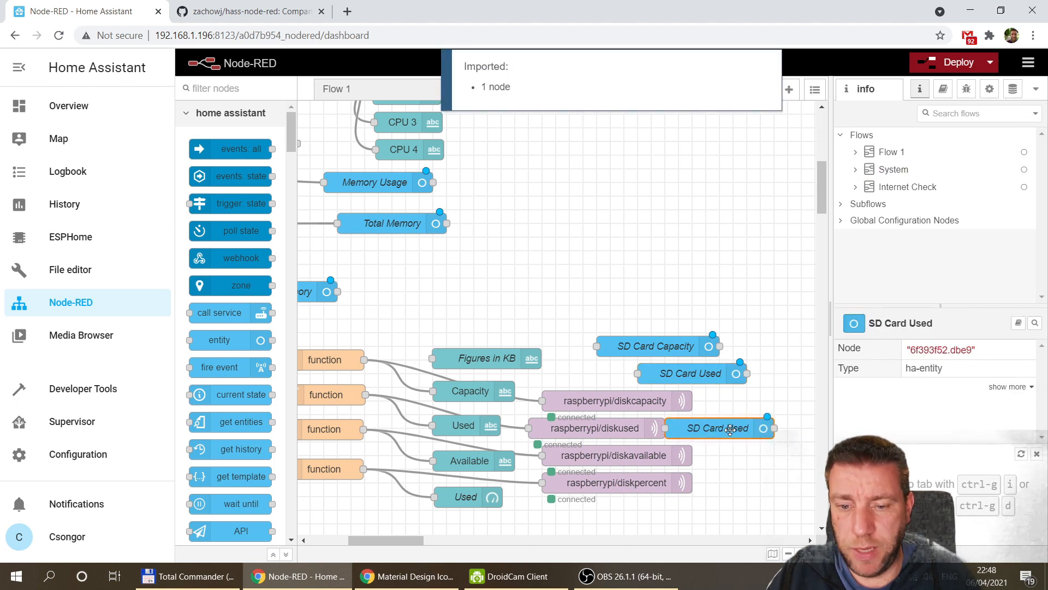
{"action": "double_click", "coordinate": [726, 428]}
{"action": "left_click", "coordinate": [748, 119]}
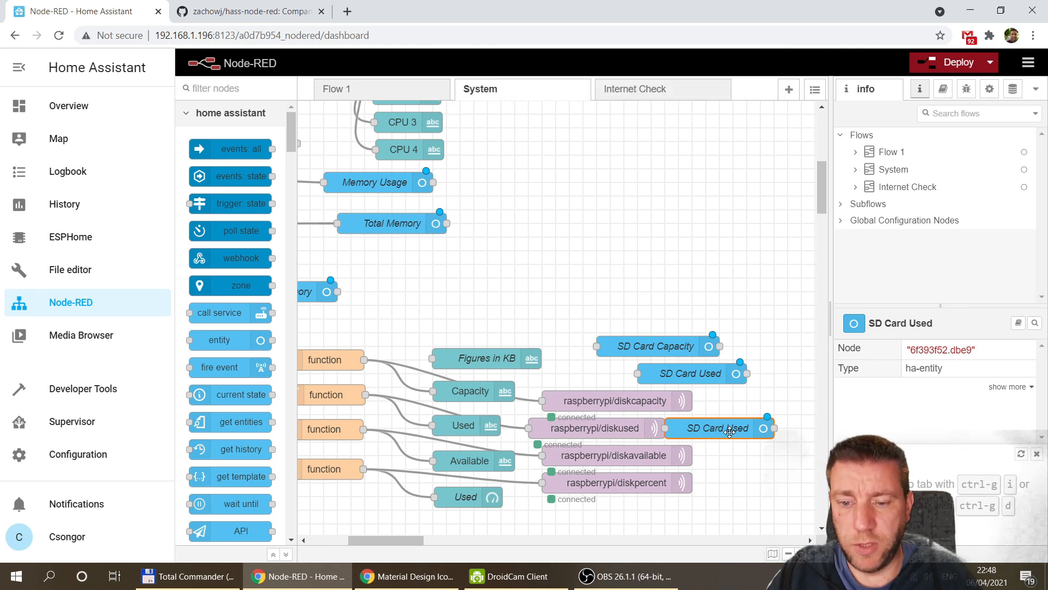
Step: Set the copied SD Card Used node's name and Home Assistant config name to SD Card Available and save the node
{"action": "double_click", "coordinate": [730, 431]}
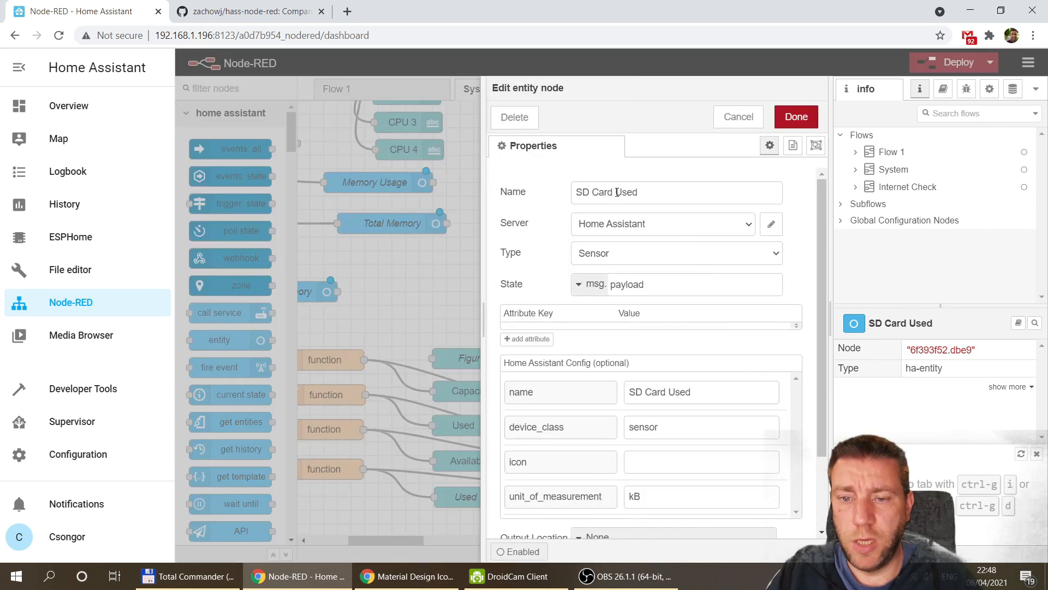
{"action": "double_click", "coordinate": [617, 192]}
{"action": "type", "text": "Availabl"}
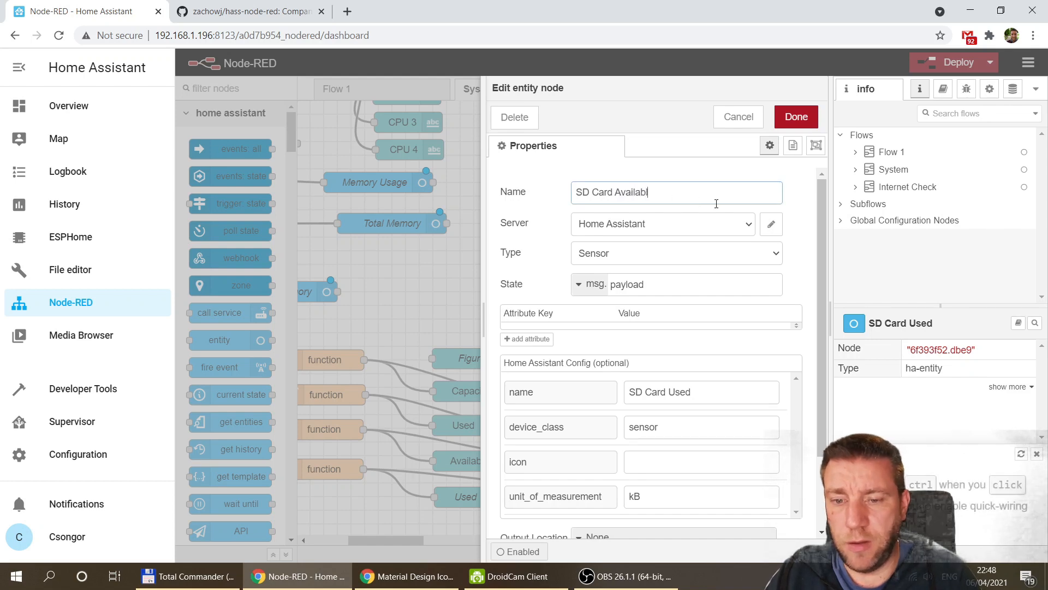
{"action": "key", "text": "ctrl+a"}
{"action": "key", "text": "ctrl+c"}
{"action": "left_click", "coordinate": [665, 393]}
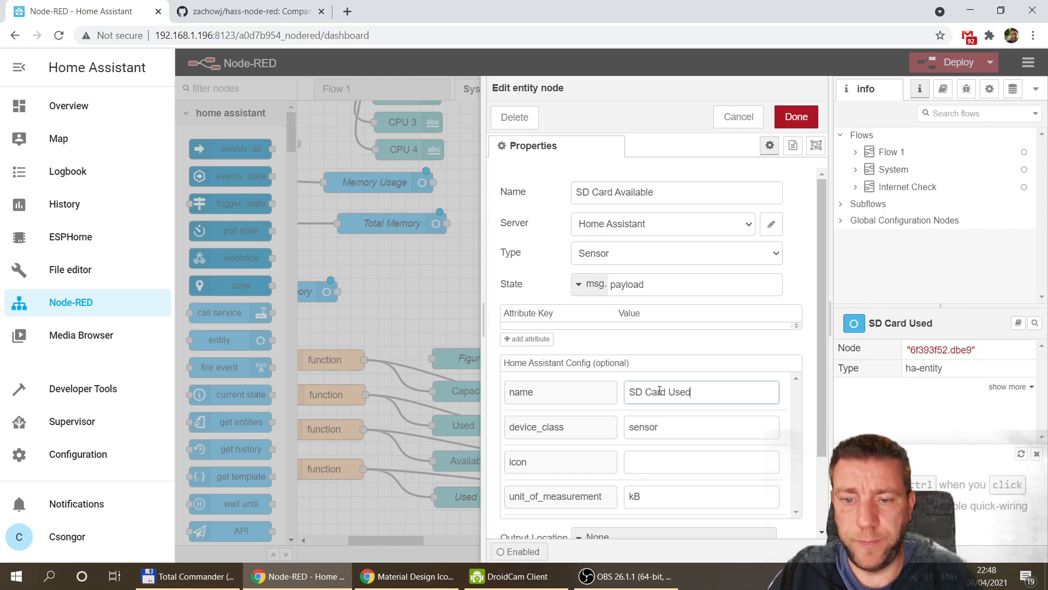
{"action": "key", "text": "ctrl+a"}
{"action": "key", "text": "ctrl+v"}
{"action": "left_click", "coordinate": [807, 119]}
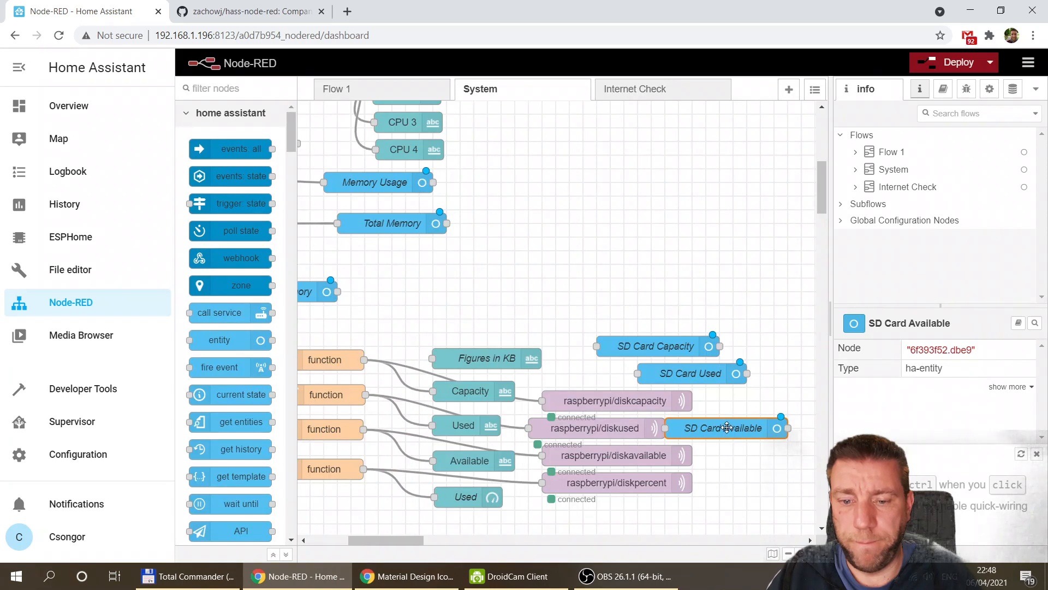
Step: Duplicate the SD Card Available entity node and place the copy beside the raspberrypi/diskpercent node
{"action": "key", "text": "ctrl+c"}
{"action": "key", "text": "ctrl+v"}
{"action": "left_click", "coordinate": [745, 483]}
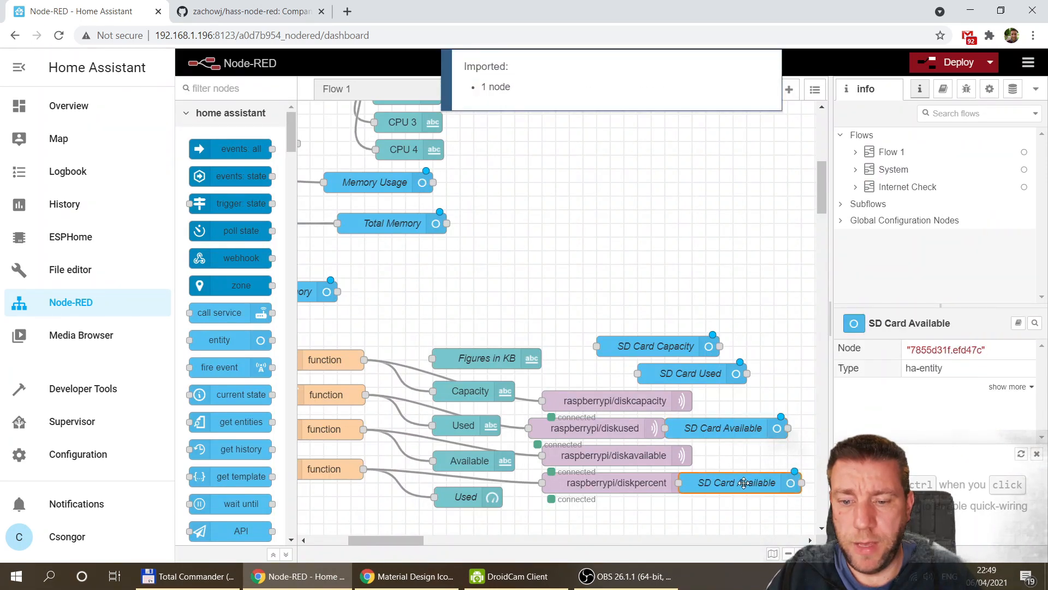
Step: Set the copied SD Card Available node's name and config name to SD Card Percentage, its unit_of_measurement to %, and save the node
{"action": "double_click", "coordinate": [737, 483]}
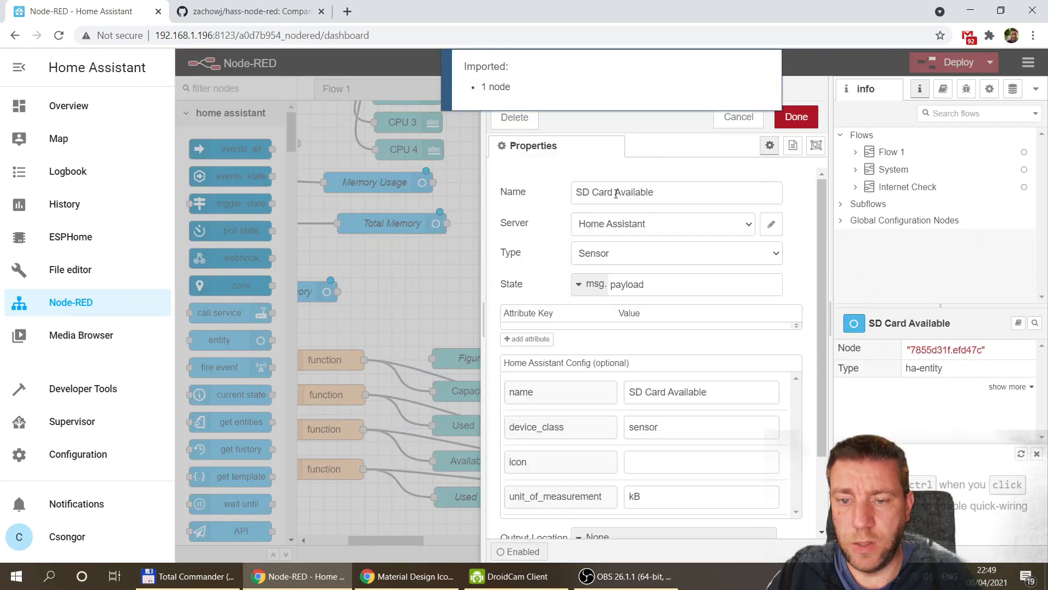
{"action": "left_click_drag", "start_coordinate": [615, 194], "coordinate": [686, 194]}
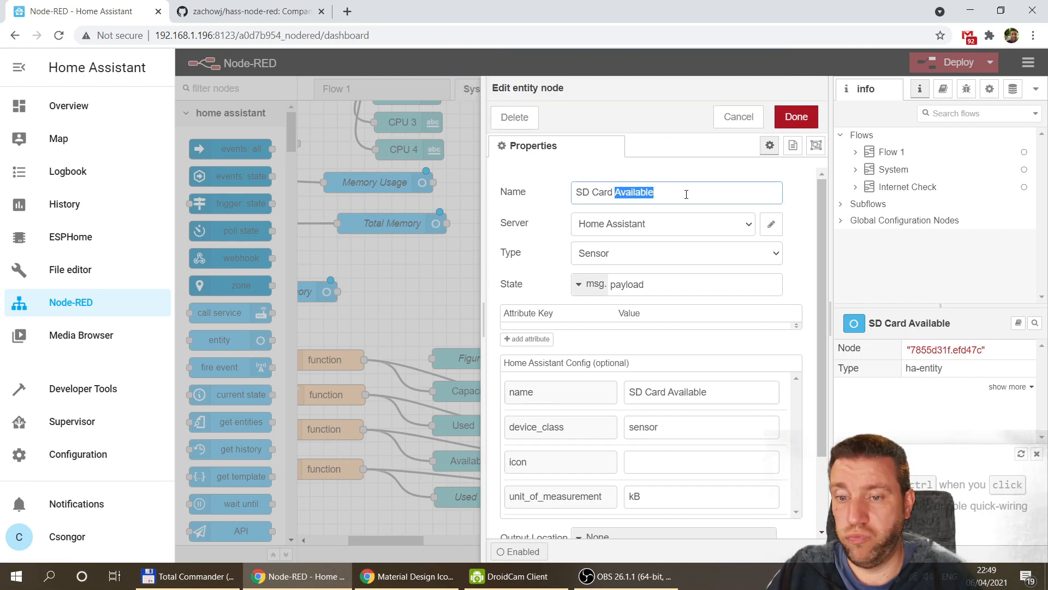
{"action": "type", "text": "Percentage"}
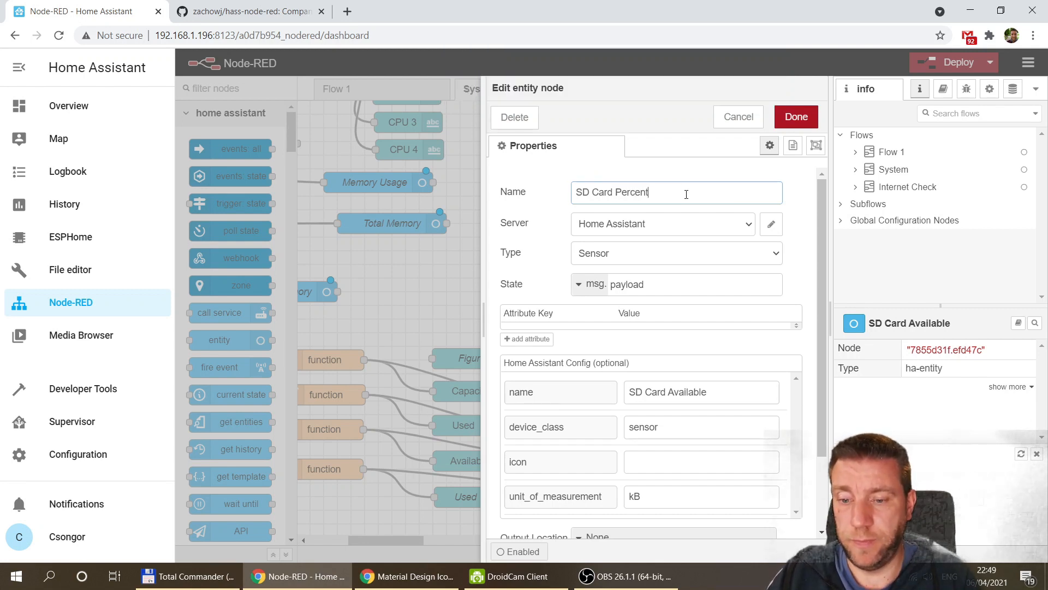
{"action": "left_click_drag", "start_coordinate": [686, 194], "coordinate": [467, 194]}
{"action": "key", "text": "ctrl+c"}
{"action": "triple_click", "coordinate": [732, 392]}
{"action": "key", "text": "ctrl+v"}
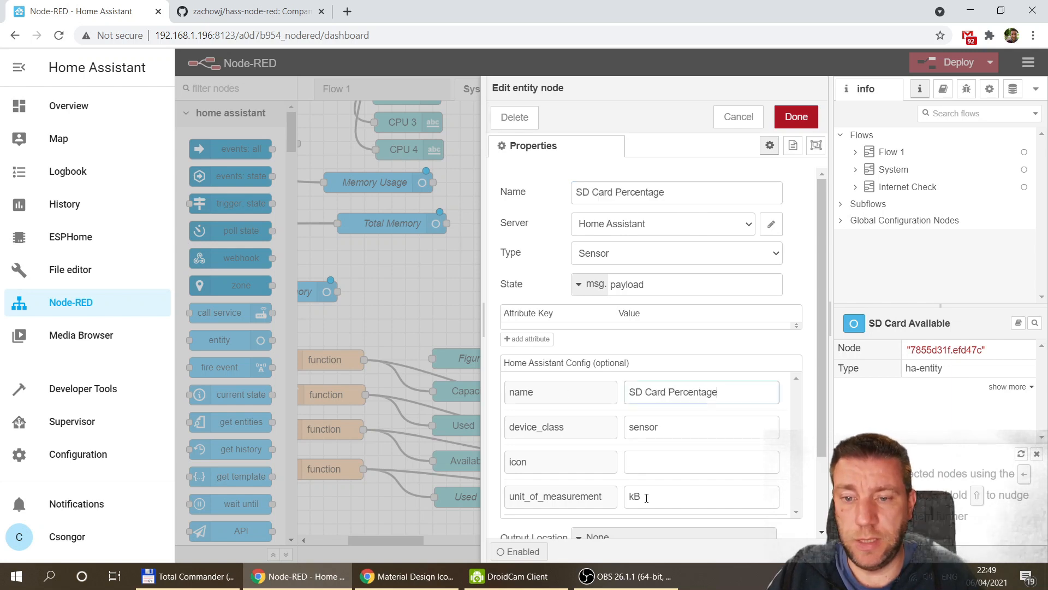
{"action": "left_click_drag", "start_coordinate": [658, 498], "coordinate": [568, 495]}
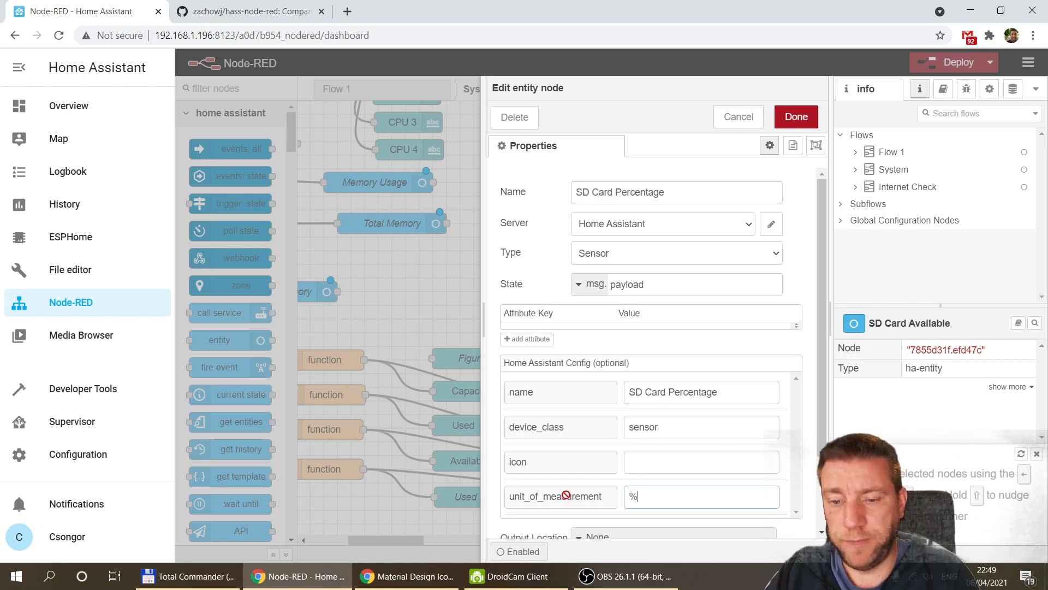
{"action": "type", "text": "%"}
{"action": "left_click", "coordinate": [796, 116]}
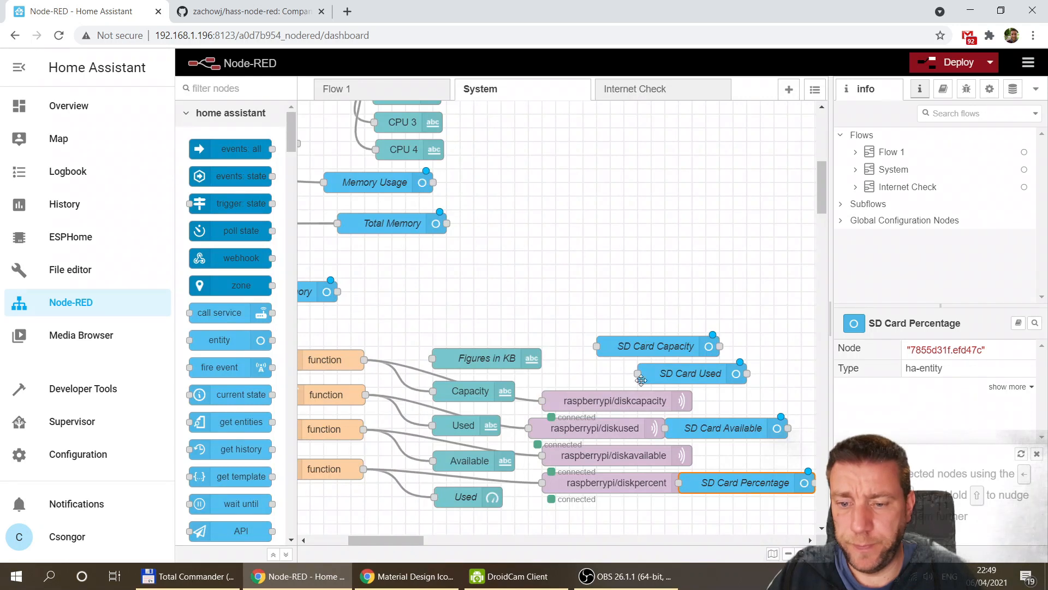
Step: Wire the four disk function nodes to the SD Card Capacity, Used, Available and Percentage entity nodes respectively
{"action": "left_click_drag", "start_coordinate": [364, 359], "coordinate": [432, 358]}
{"action": "left_click_drag", "start_coordinate": [541, 358], "coordinate": [597, 346]}
{"action": "left_click_drag", "start_coordinate": [363, 394], "coordinate": [638, 373]}
{"action": "left_click_drag", "start_coordinate": [363, 429], "coordinate": [665, 428]}
{"action": "left_click_drag", "start_coordinate": [360, 468], "coordinate": [678, 483]}
Step: Delete the raspberrypi/diskcapacity, diskused, diskavailable and diskpercent MQTT output nodes
{"action": "left_click", "coordinate": [630, 405]}
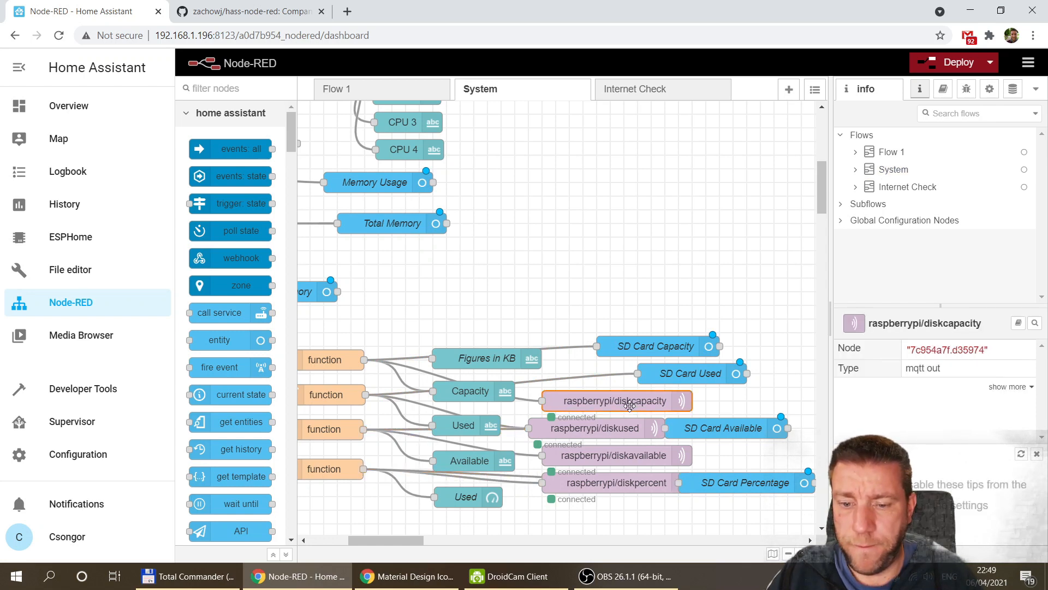
{"action": "key", "text": "Delete"}
{"action": "left_click", "coordinate": [596, 429]}
{"action": "key", "text": "Delete"}
{"action": "left_click", "coordinate": [589, 456]}
{"action": "key", "text": "Delete"}
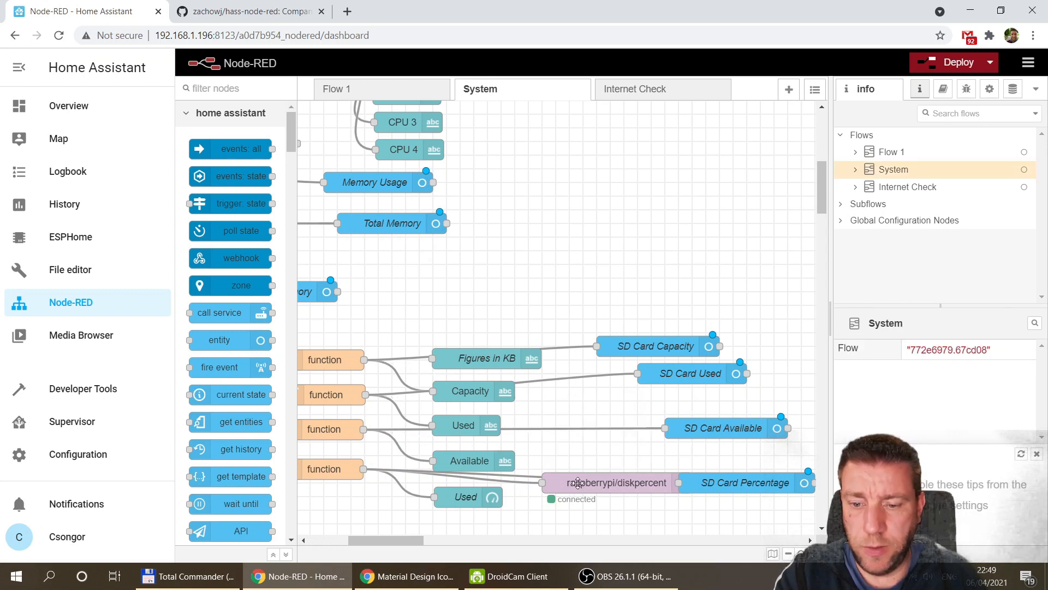
{"action": "left_click", "coordinate": [578, 482]}
{"action": "key", "text": "Delete"}
Step: Line up the four SD Card entity nodes in an evenly spaced column beside the disk dashboard nodes
{"action": "left_click_drag", "start_coordinate": [657, 346], "coordinate": [628, 399]}
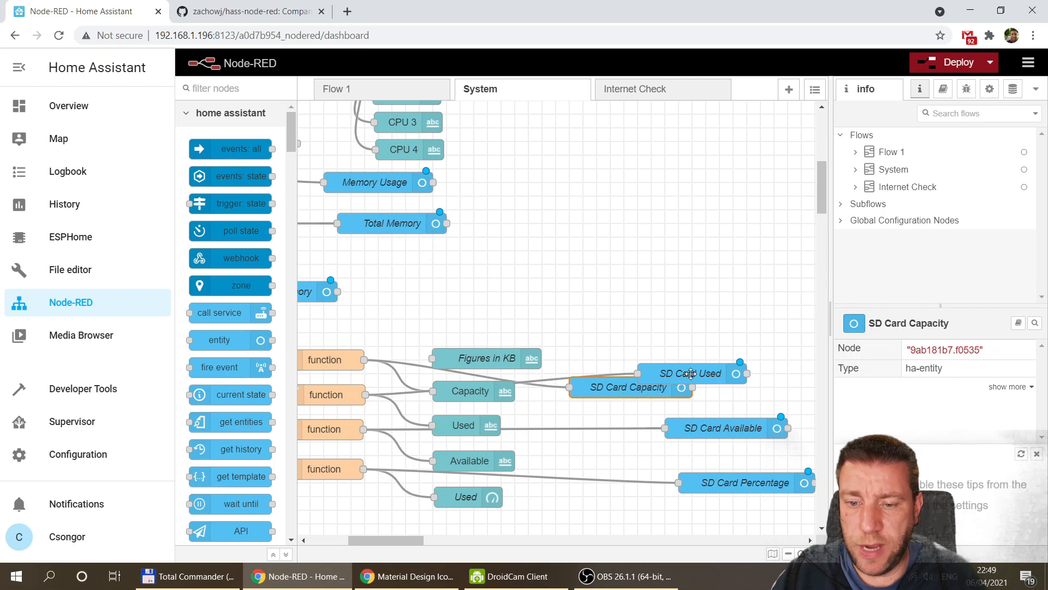
{"action": "left_click_drag", "start_coordinate": [702, 373], "coordinate": [635, 424]}
{"action": "left_click_drag", "start_coordinate": [749, 428], "coordinate": [649, 469]}
{"action": "left_click_drag", "start_coordinate": [756, 490], "coordinate": [661, 511]}
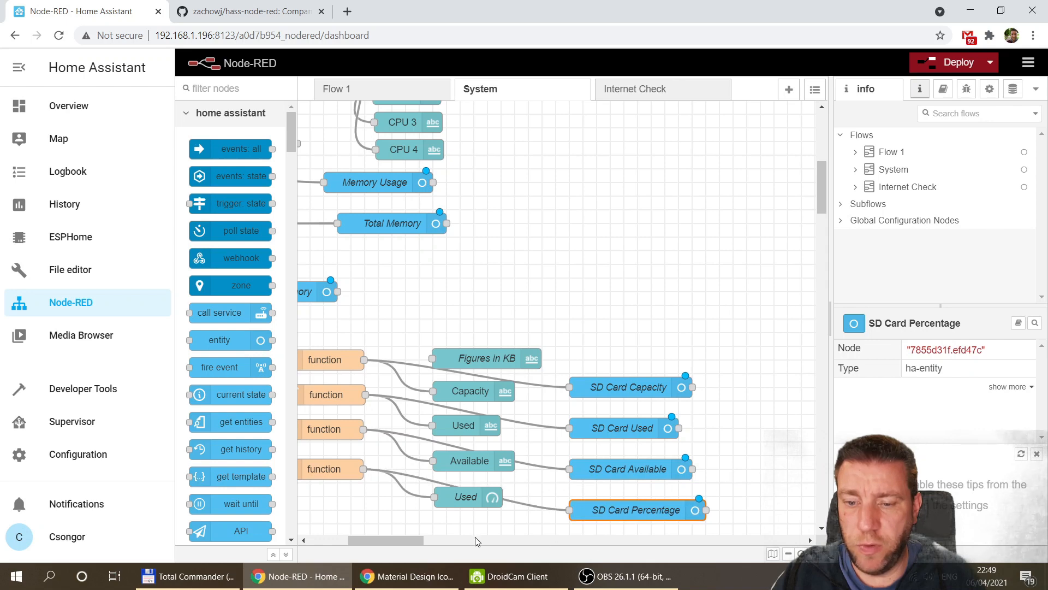
Step: Duplicate the SD Card Percentage entity node and place the copy beside the CPU temperature dashboard nodes
{"action": "left_click", "coordinate": [789, 554]}
{"action": "left_click", "coordinate": [789, 553]}
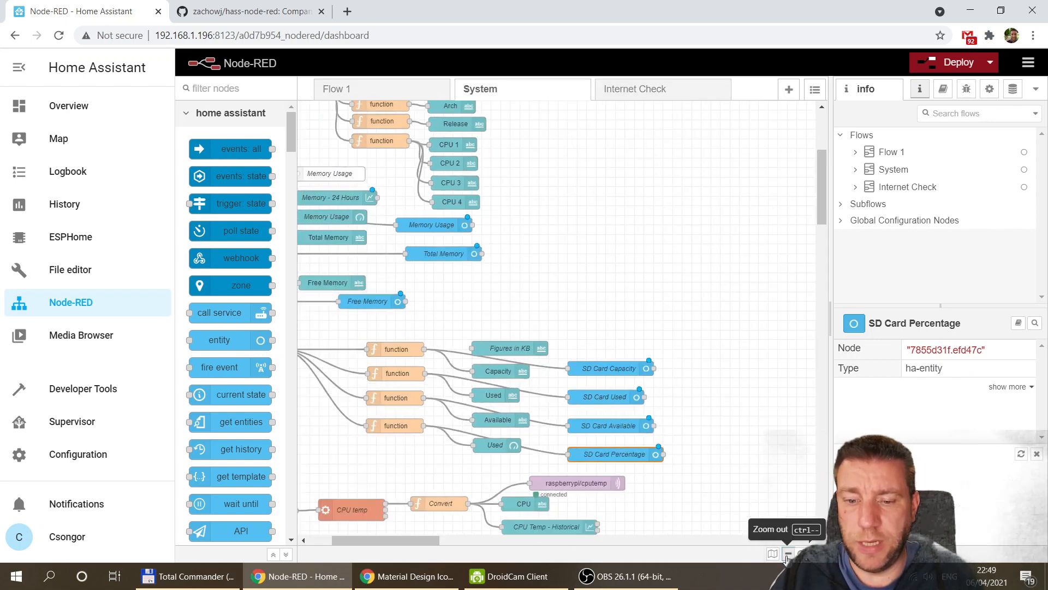
{"action": "left_click", "coordinate": [788, 554]}
{"action": "scroll", "coordinate": [693, 398], "scroll_direction": "down", "scroll_amount": 3}
{"action": "scroll", "coordinate": [692, 398], "scroll_direction": "up", "scroll_amount": 2}
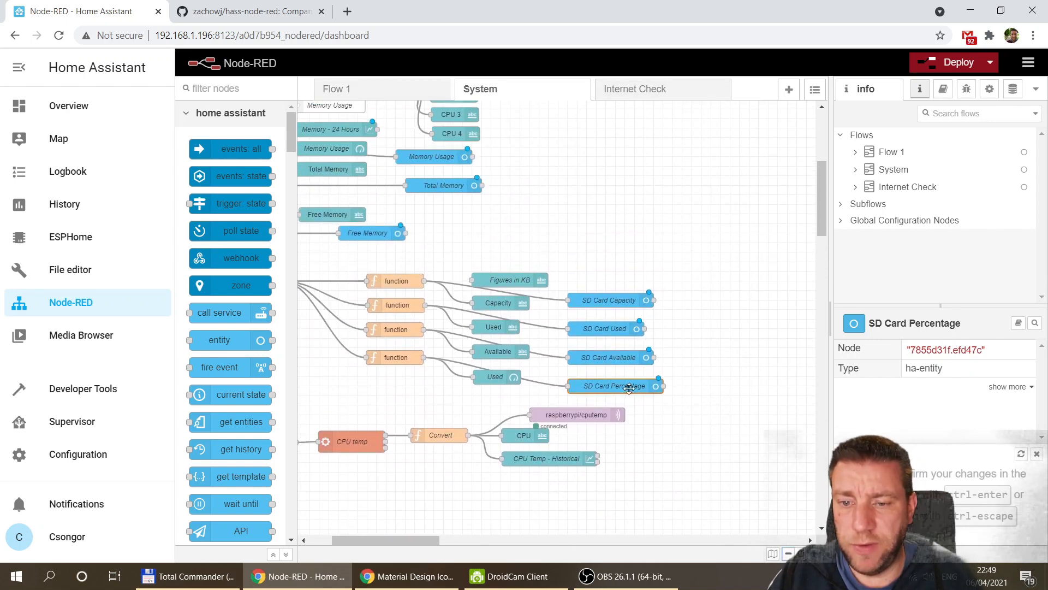
{"action": "key", "text": "ctrl+c"}
{"action": "key", "text": "ctrl+v"}
{"action": "left_click", "coordinate": [662, 434]}
Step: Set the copied SD Card Percentage node's name and config name to CPU Temperature, its unit_of_measurement to C, and save the node
{"action": "double_click", "coordinate": [662, 434]}
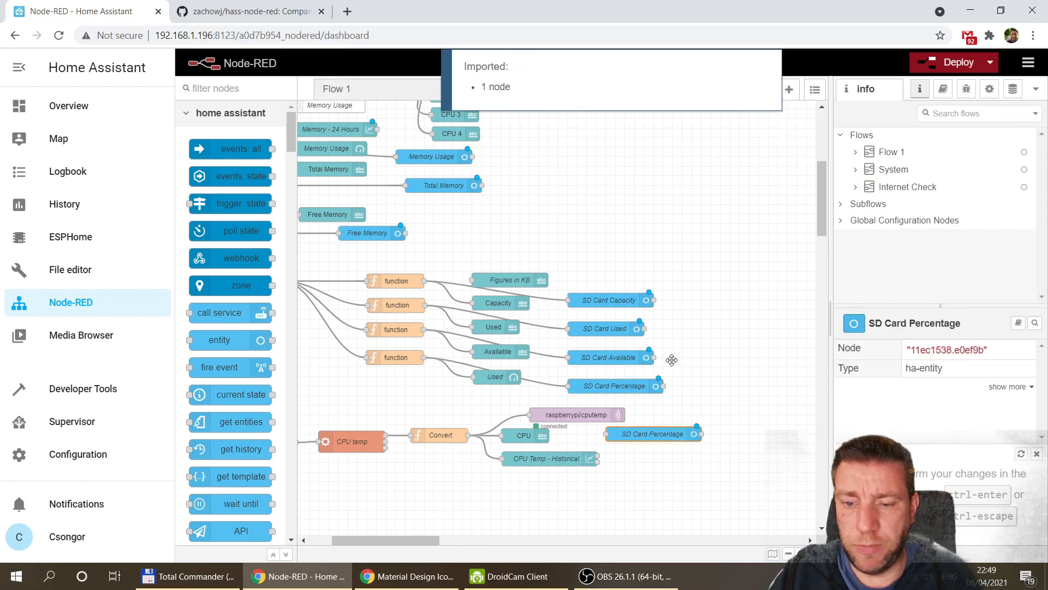
{"action": "triple_click", "coordinate": [691, 193]}
{"action": "type", "text": "CP"}
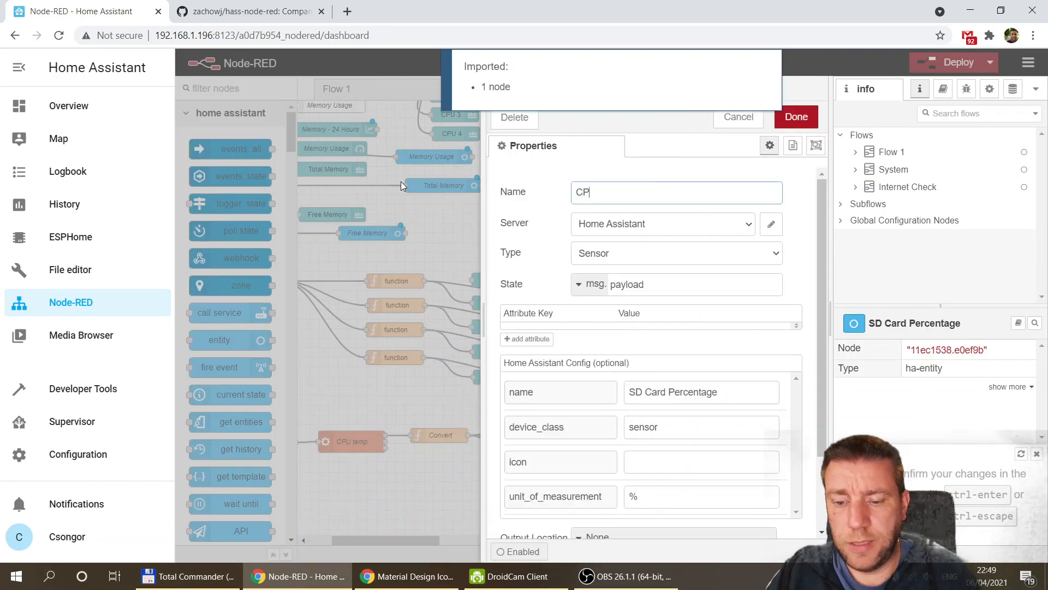
{"action": "type", "text": "U Temperature"}
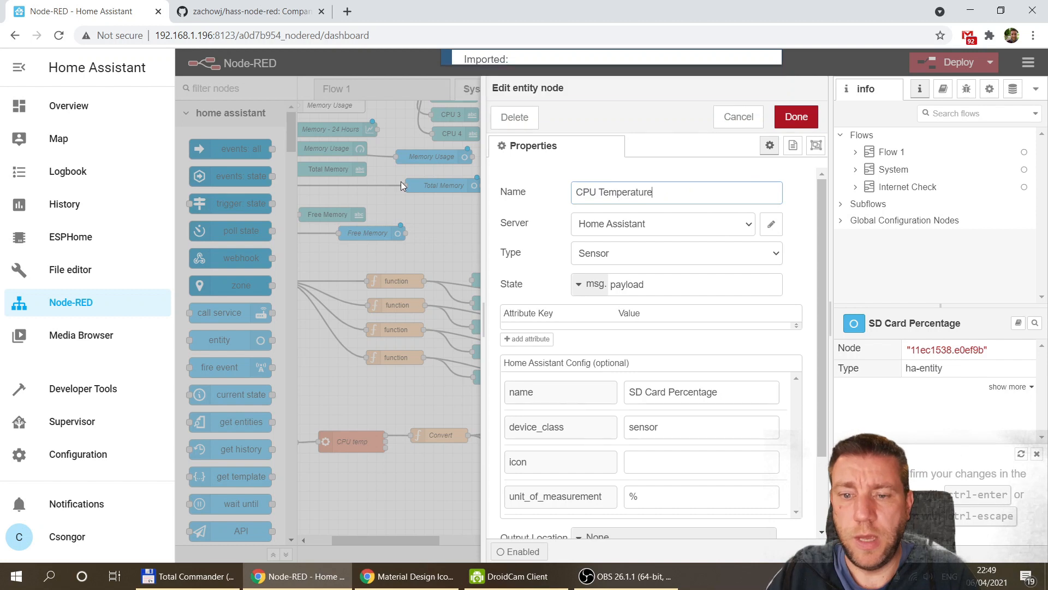
{"action": "triple_click", "coordinate": [679, 193]}
{"action": "key", "text": "ctrl+c"}
{"action": "triple_click", "coordinate": [731, 390]}
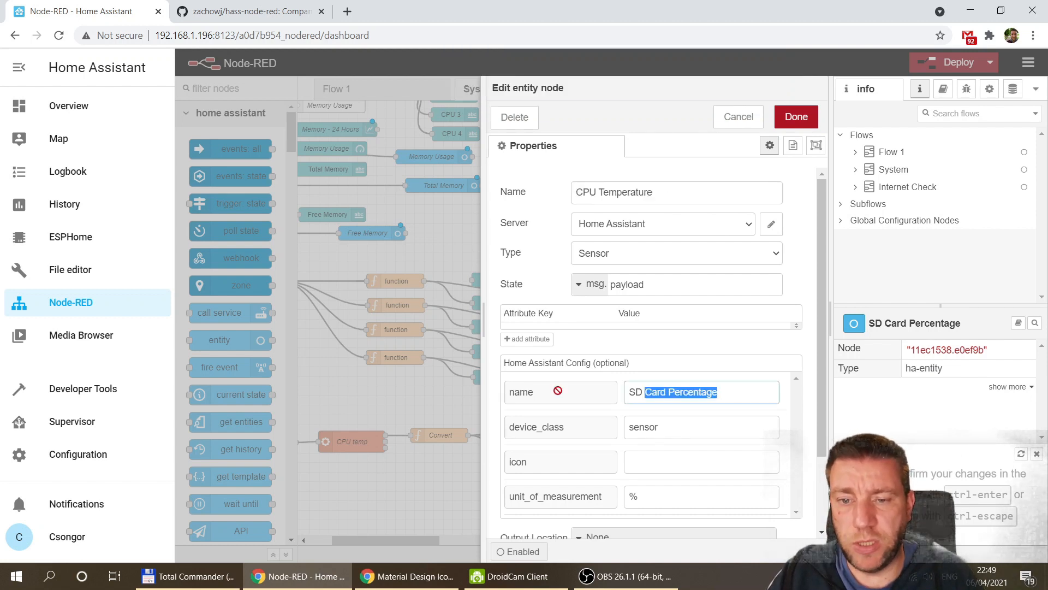
{"action": "key", "text": "ctrl+v"}
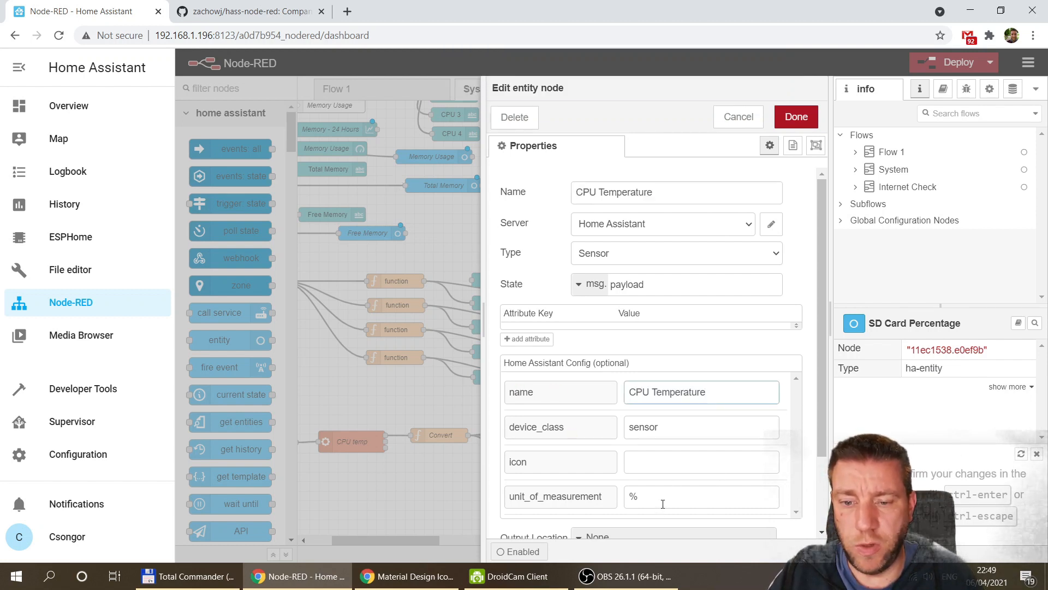
{"action": "left_click_drag", "start_coordinate": [663, 503], "coordinate": [575, 496]}
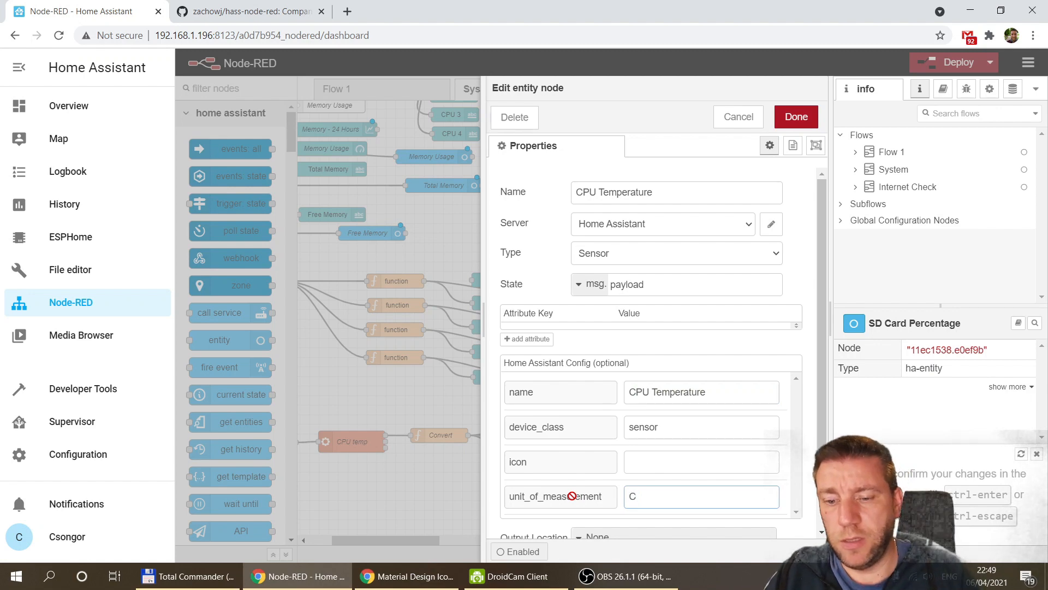
{"action": "type", "text": "C"}
{"action": "left_click", "coordinate": [796, 117]}
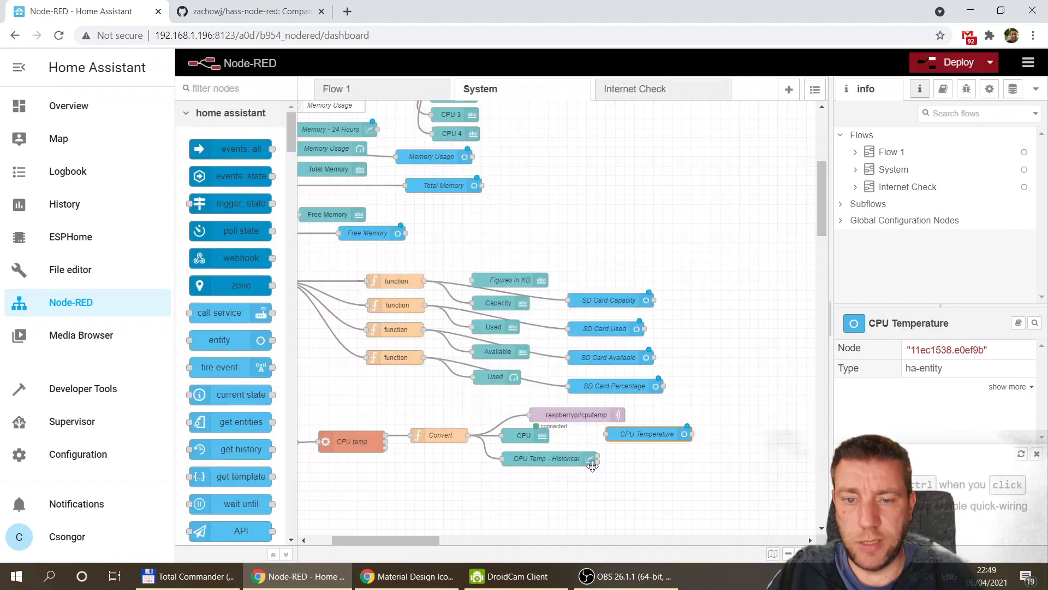
Step: Delete the raspberrypi/cputemp MQTT output node and wire the Convert function to the CPU Temperature entity node
{"action": "left_click", "coordinate": [575, 415]}
{"action": "key", "text": "Delete"}
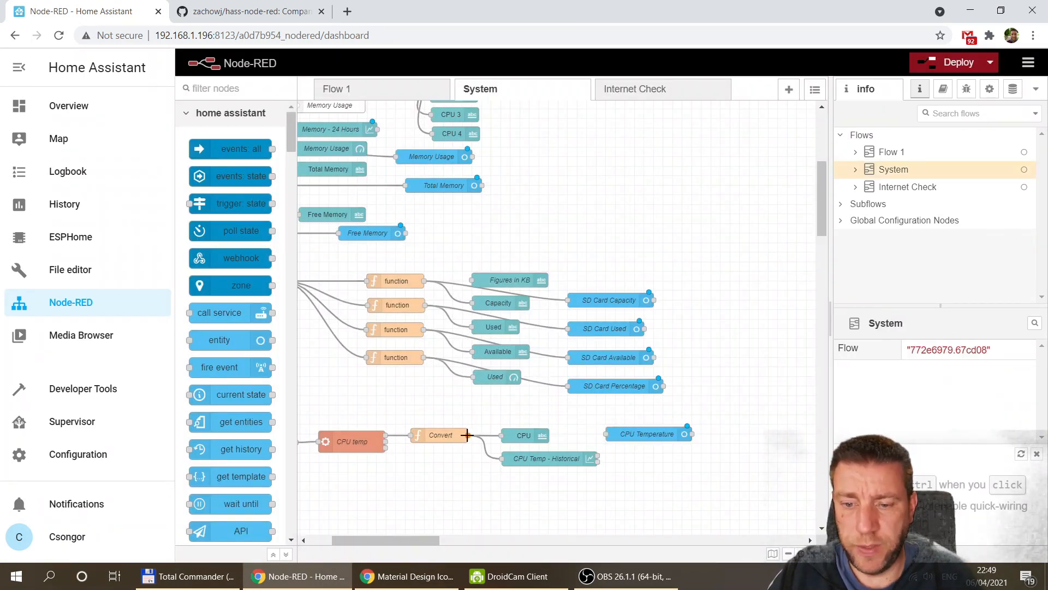
{"action": "left_click_drag", "start_coordinate": [549, 435], "coordinate": [561, 415]}
Step: Look over the System flow up to the CPU Load section and deploy the changes
{"action": "left_click_drag", "start_coordinate": [411, 540], "coordinate": [334, 550]}
{"action": "scroll", "coordinate": [444, 385], "scroll_direction": "up", "scroll_amount": 1}
{"action": "scroll", "coordinate": [444, 384], "scroll_direction": "up", "scroll_amount": 5}
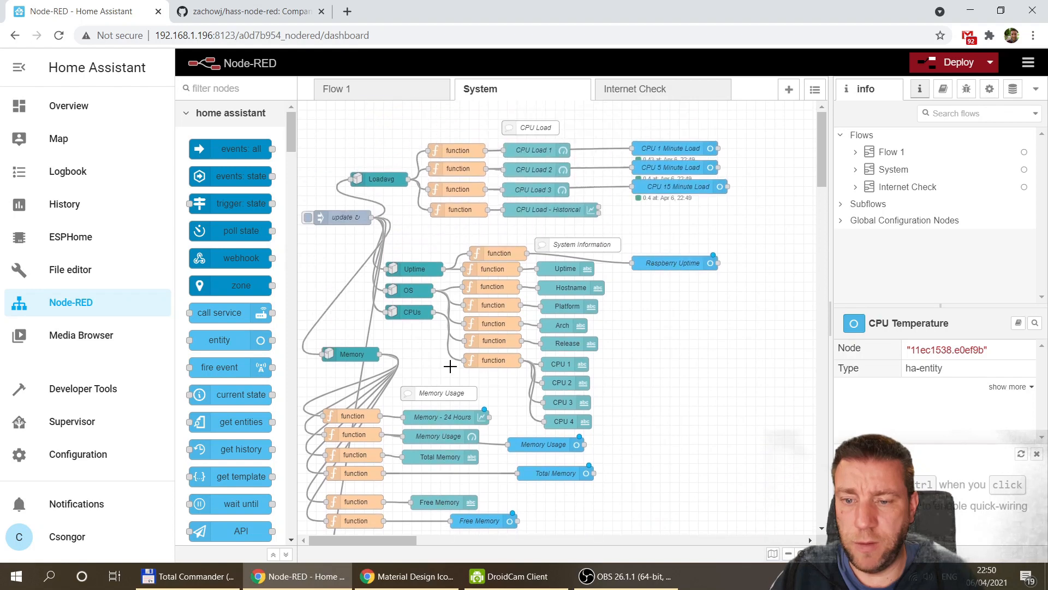
{"action": "left_click", "coordinate": [978, 60]}
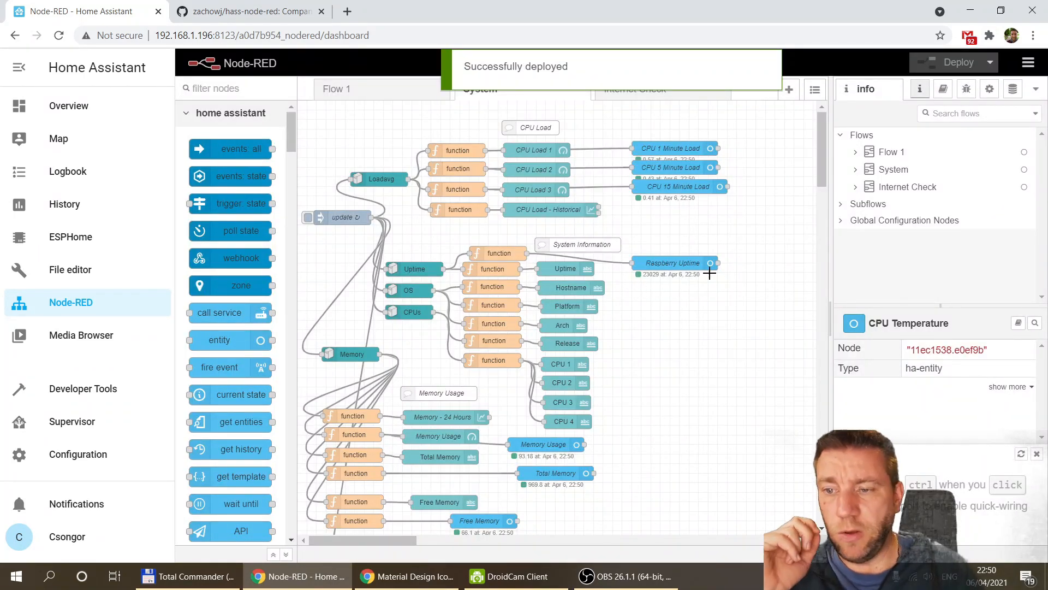
Step: Open the Node-RED integration's entities in the Home Assistant configuration and review the list of sensors
{"action": "left_click", "coordinate": [122, 456]}
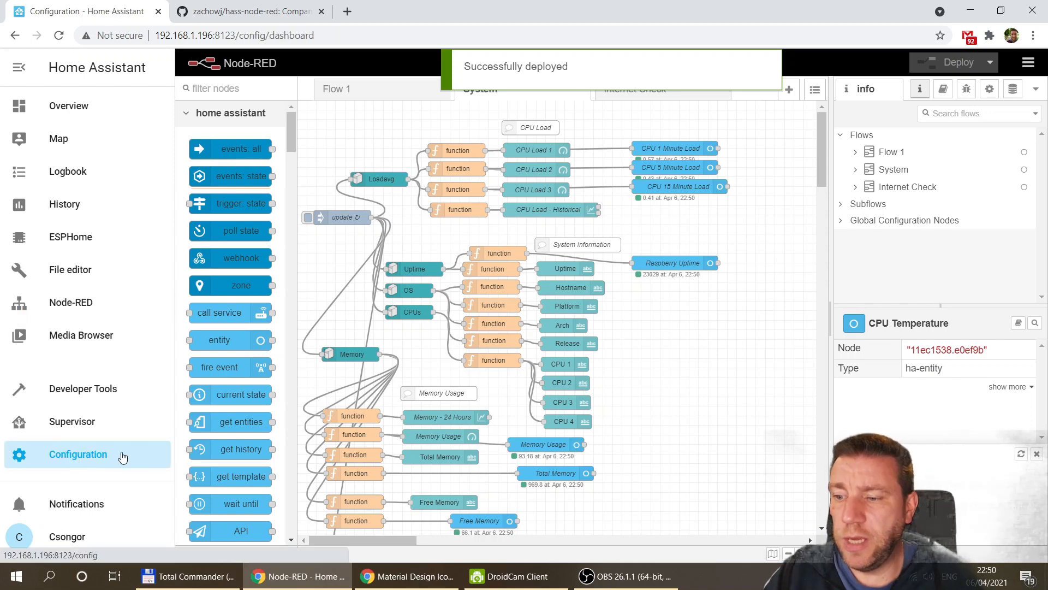
{"action": "left_click", "coordinate": [625, 299]}
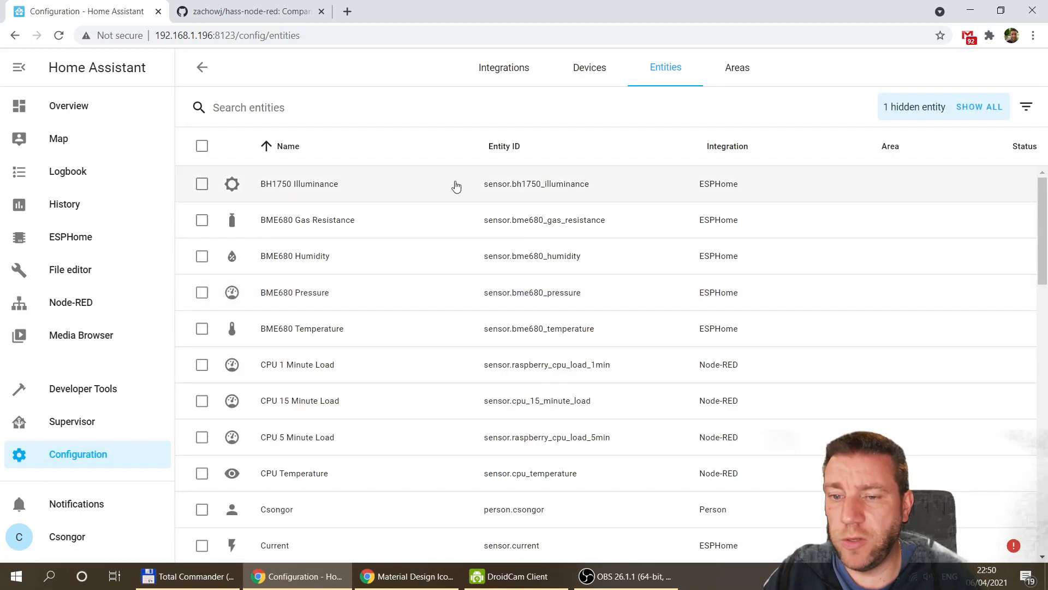
{"action": "left_click", "coordinate": [78, 466]}
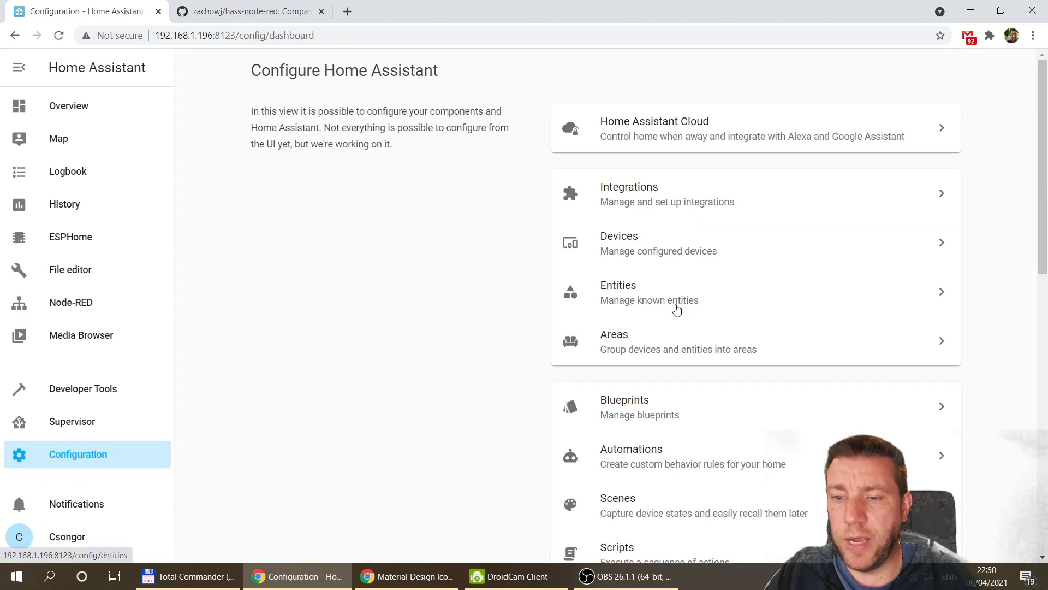
{"action": "left_click", "coordinate": [644, 208]}
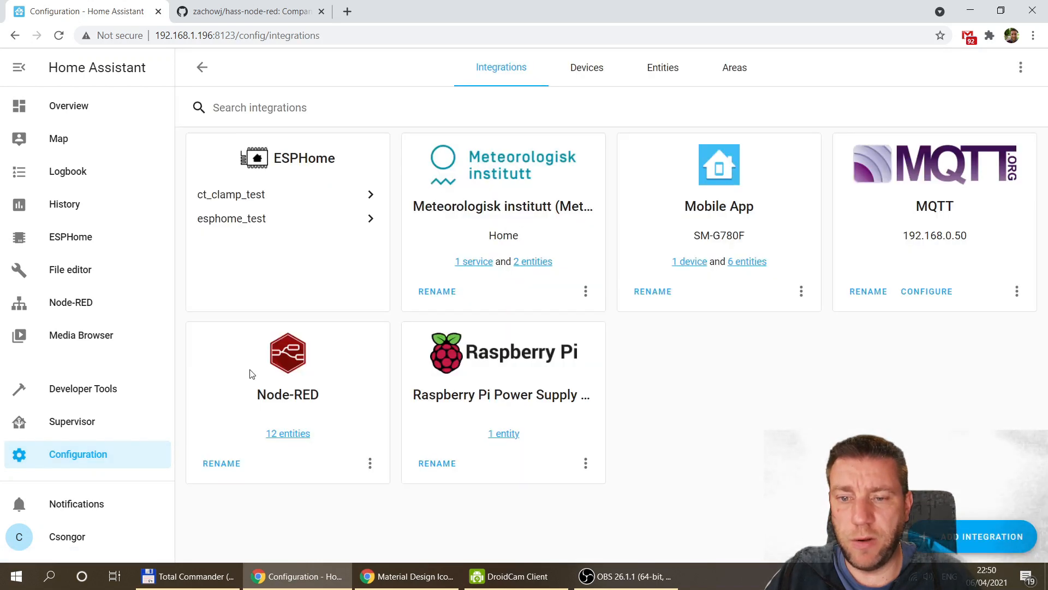
{"action": "left_click", "coordinate": [297, 434]}
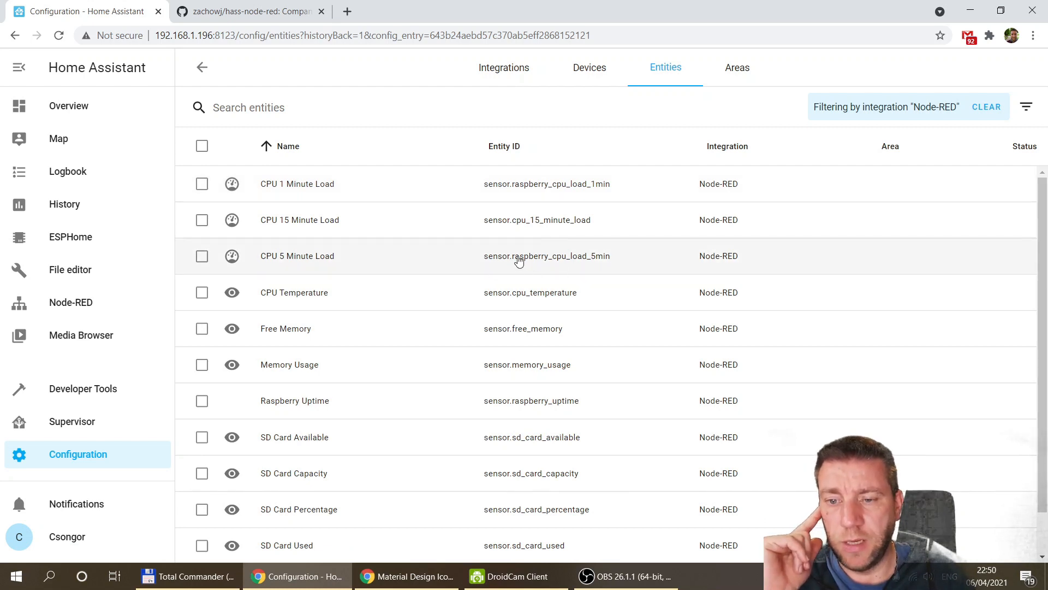
{"action": "scroll", "coordinate": [554, 221], "scroll_direction": "down", "scroll_amount": 1}
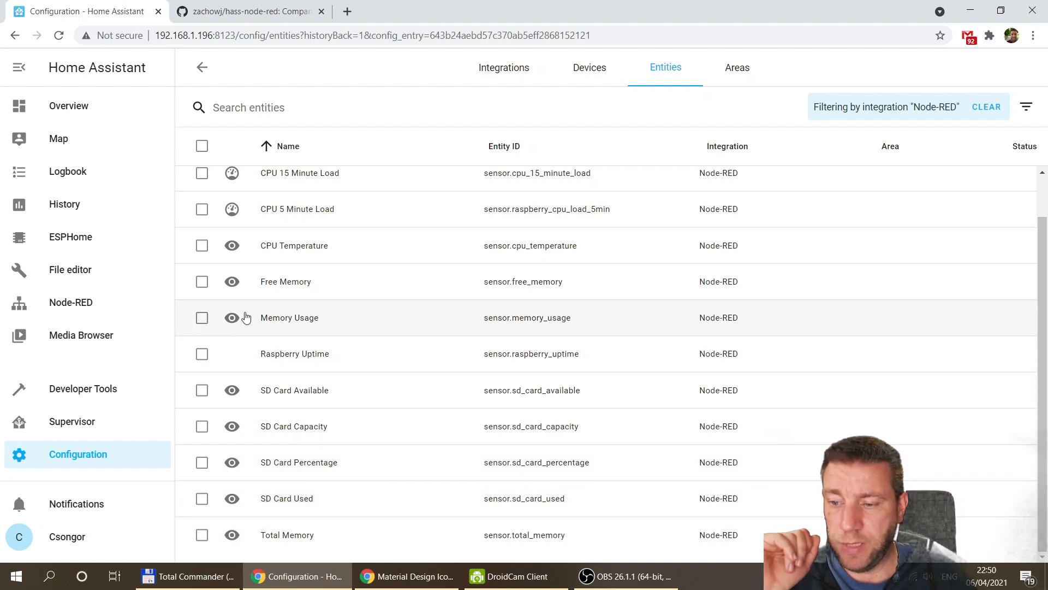
Step: Open the System view of the Overview dashboard and put the dashboard into edit mode
{"action": "left_click", "coordinate": [85, 117]}
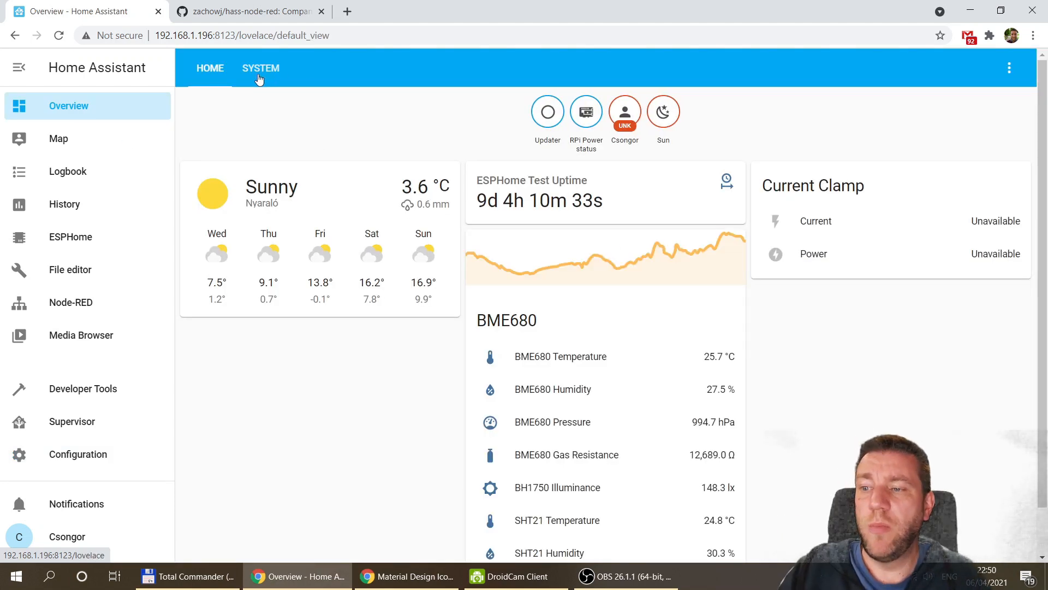
{"action": "left_click", "coordinate": [259, 71]}
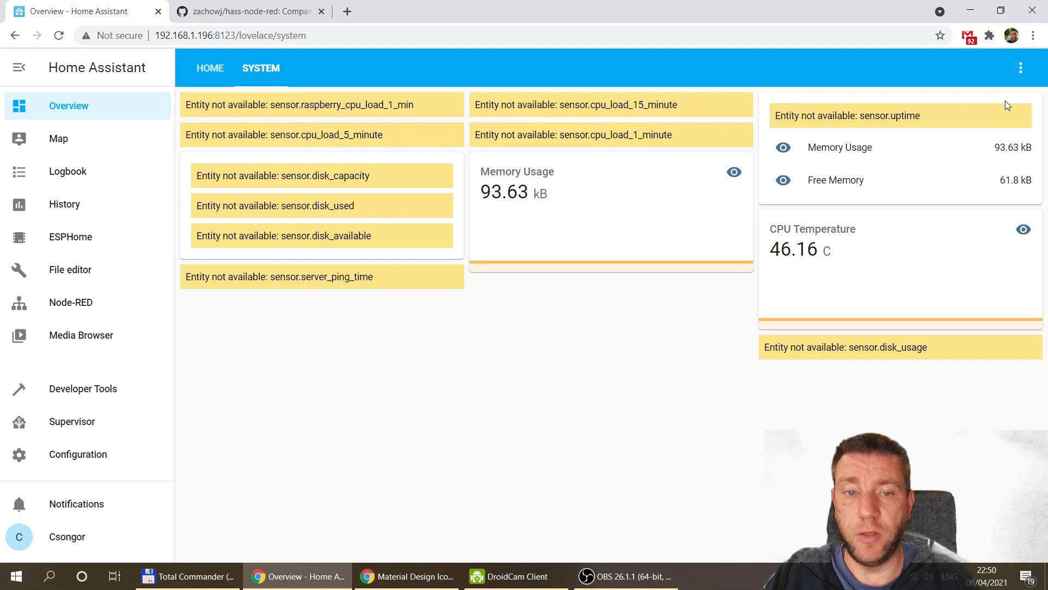
{"action": "left_click", "coordinate": [1021, 68]}
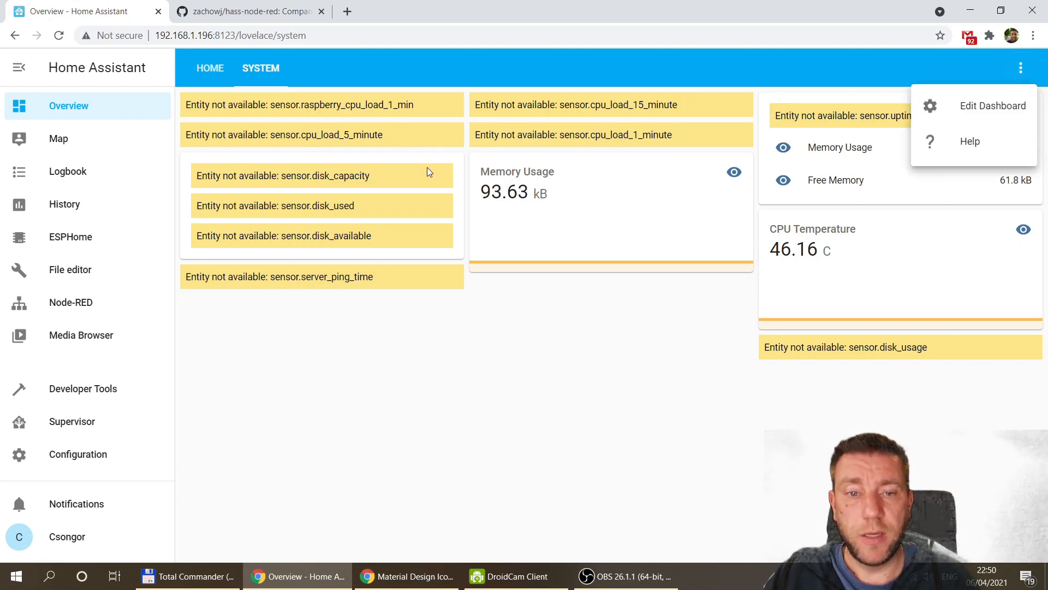
{"action": "left_click", "coordinate": [984, 106]}
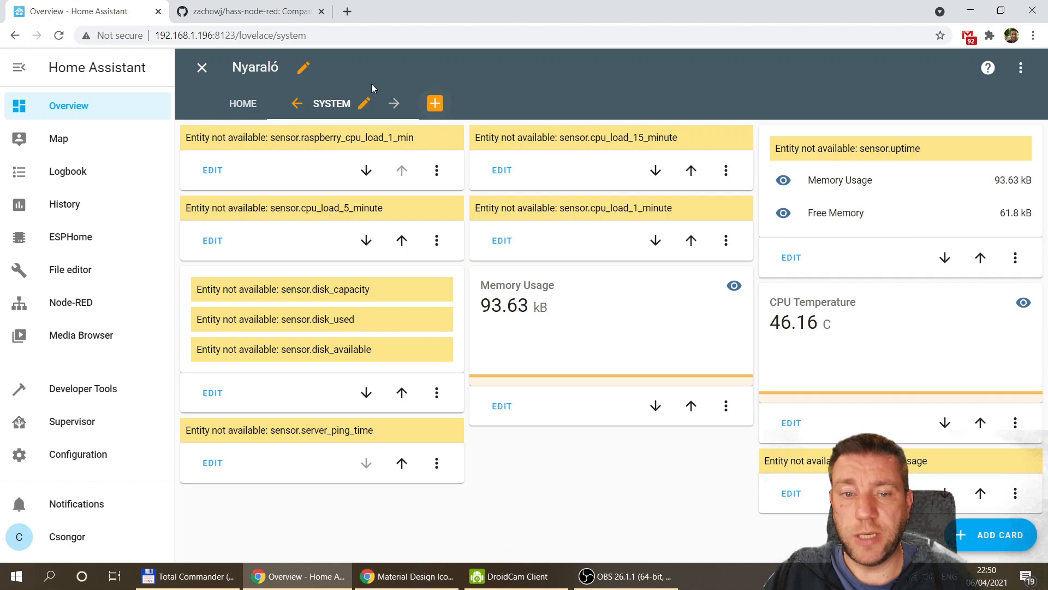
Step: Point the unavailable 1-minute load gauge card to sensor.raspberry_cpu_load_1min, save it and check the sensor's history graph
{"action": "left_click", "coordinate": [209, 171]}
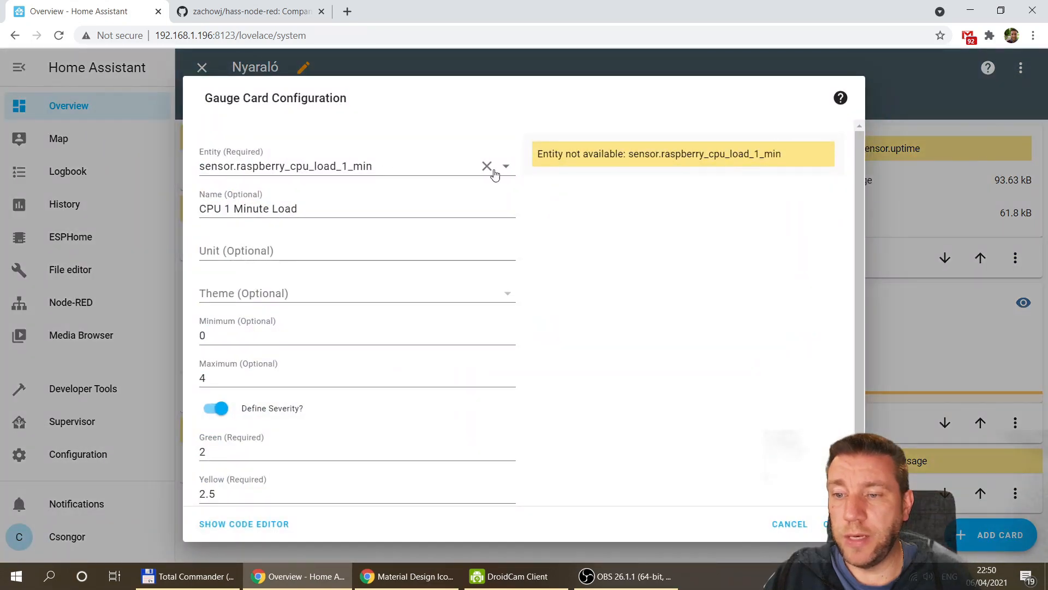
{"action": "left_click", "coordinate": [486, 166]}
{"action": "left_click", "coordinate": [358, 168]}
{"action": "type", "text": "1 "}
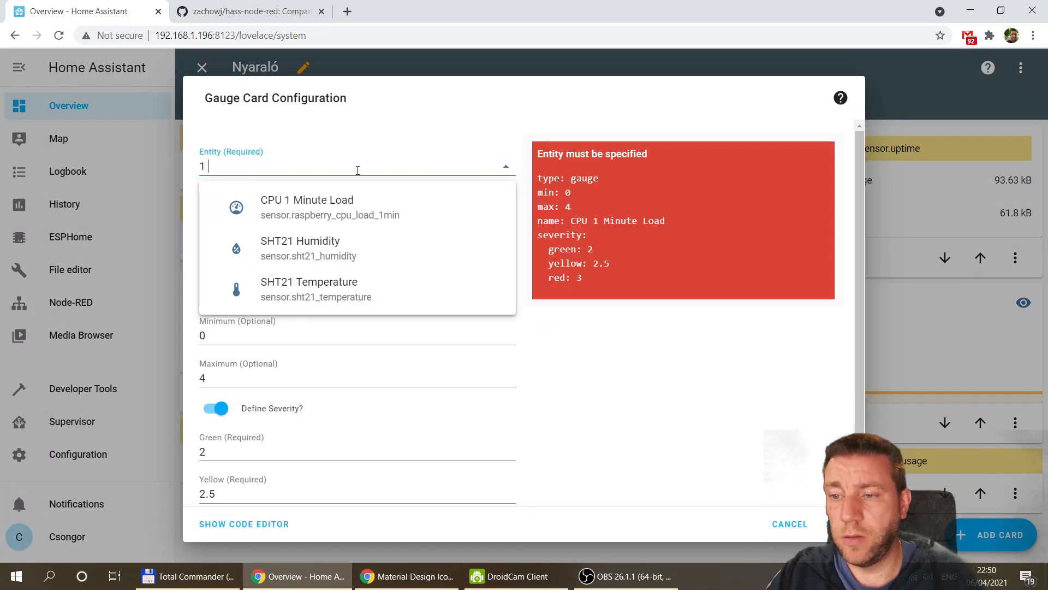
{"action": "type", "text": "minu"}
{"action": "left_click", "coordinate": [355, 202]}
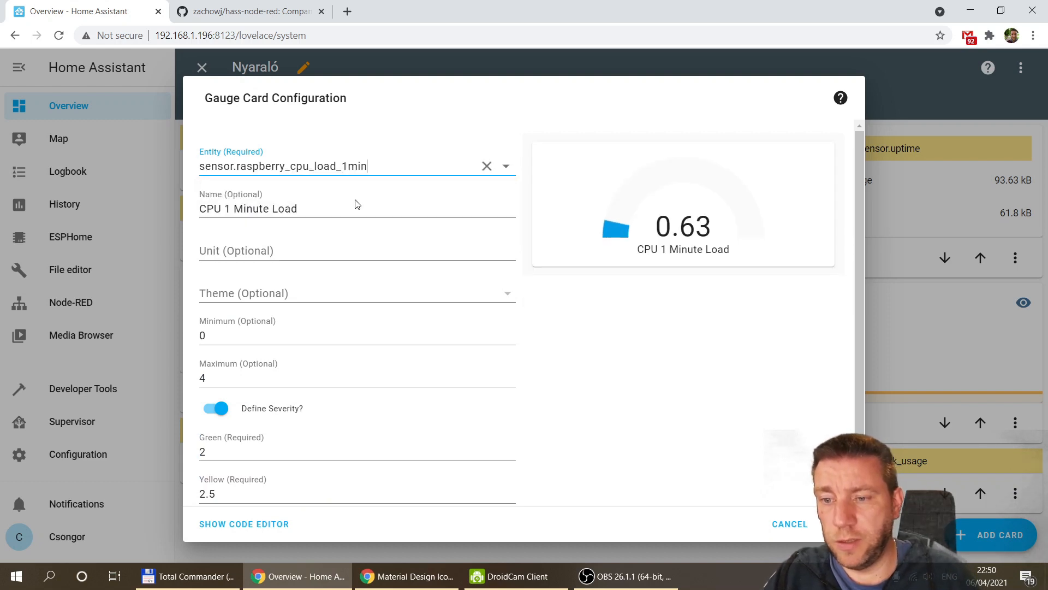
{"action": "left_click", "coordinate": [297, 250]}
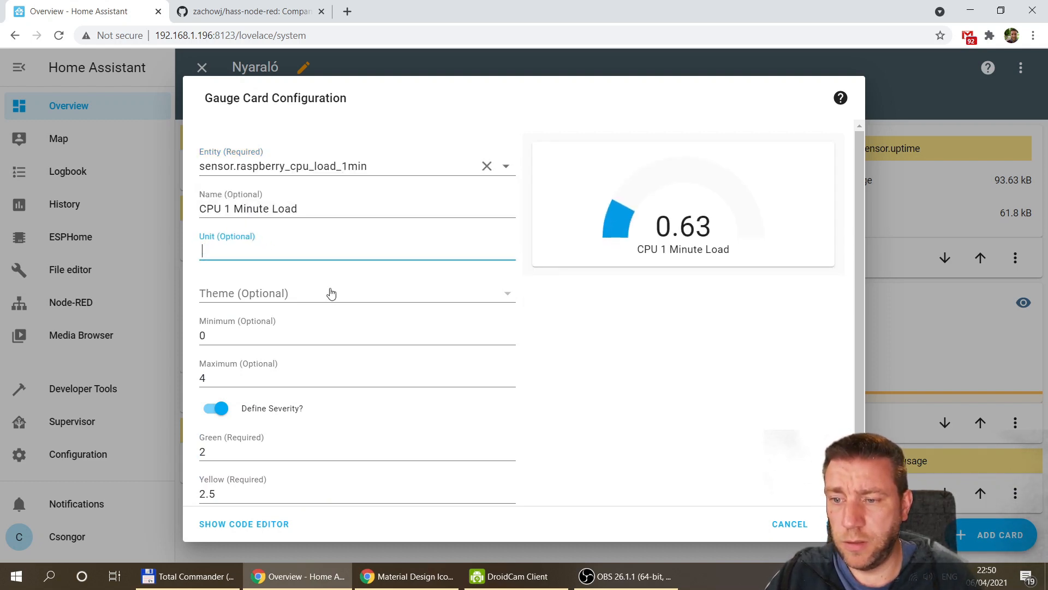
{"action": "scroll", "coordinate": [273, 415], "scroll_direction": "down", "scroll_amount": 1}
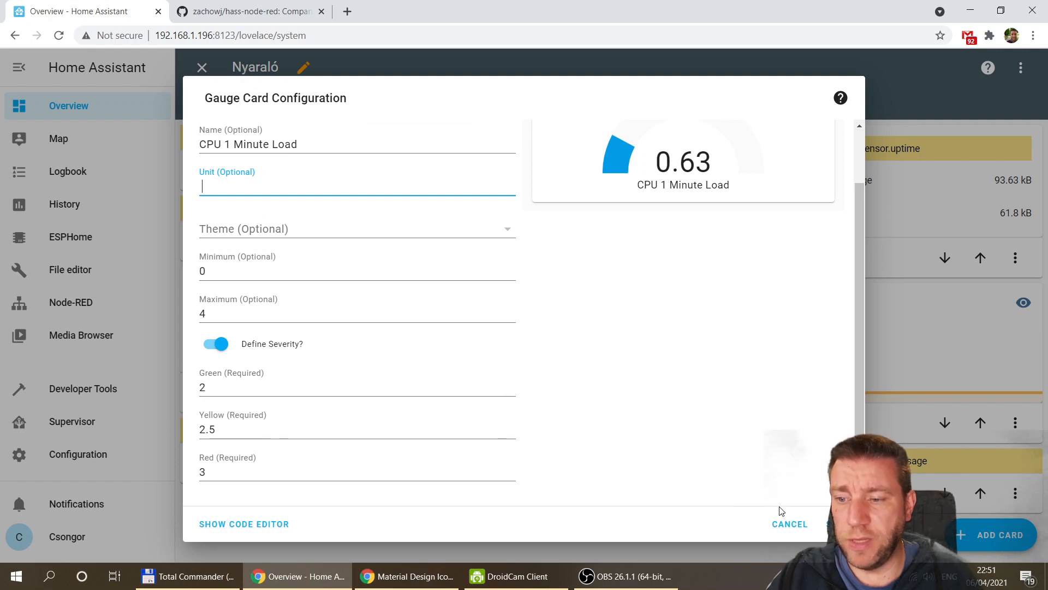
{"action": "left_click", "coordinate": [838, 523]}
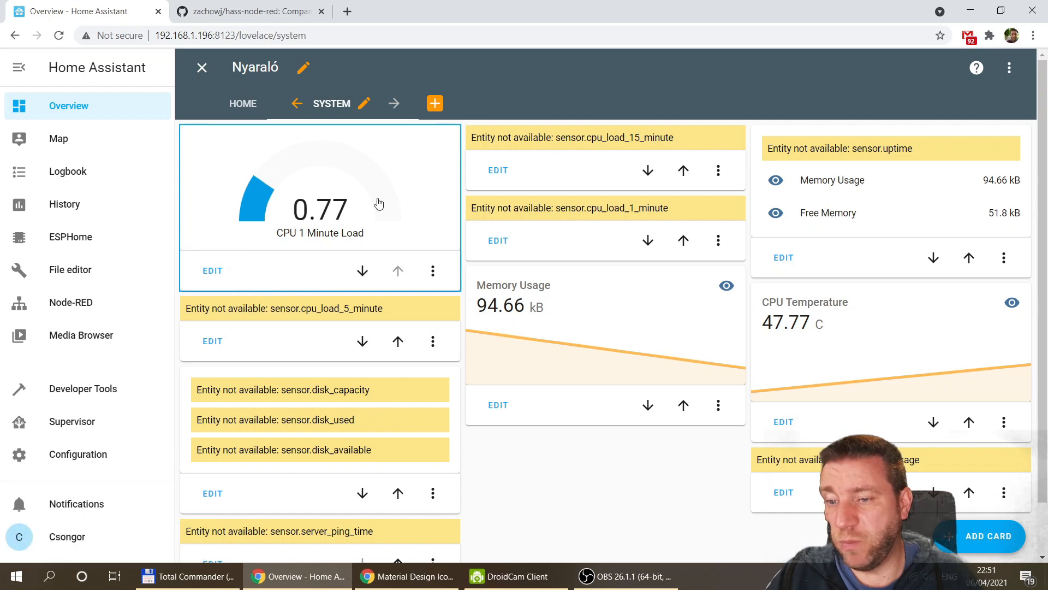
{"action": "left_click", "coordinate": [298, 212]}
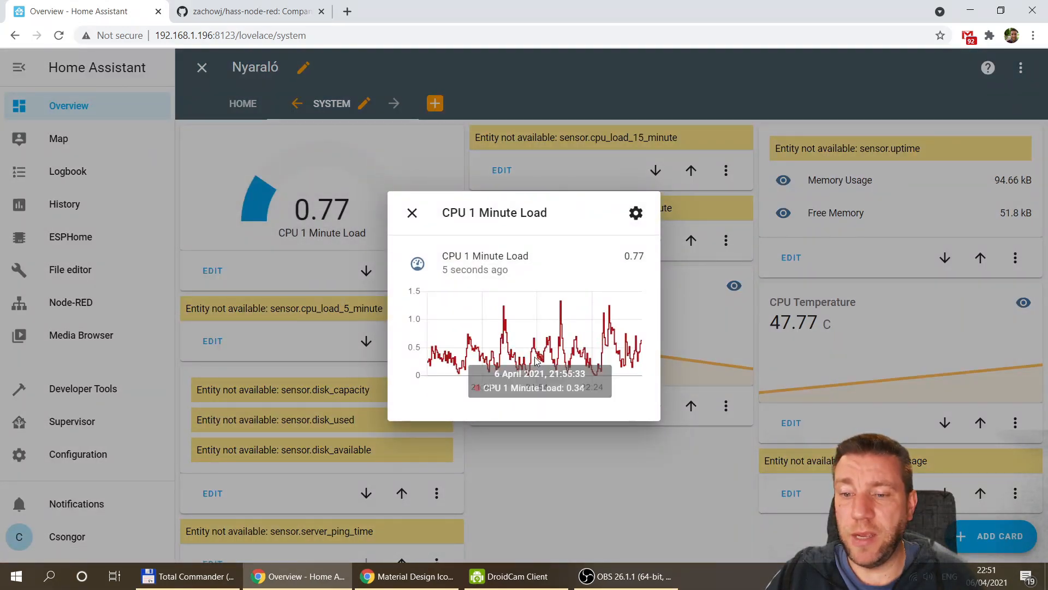
{"action": "left_click", "coordinate": [413, 213]}
Step: Change the 5-minute load gauge card's entity to sensor.raspberry_cpu_load_5min and save the card
{"action": "left_click", "coordinate": [212, 343]}
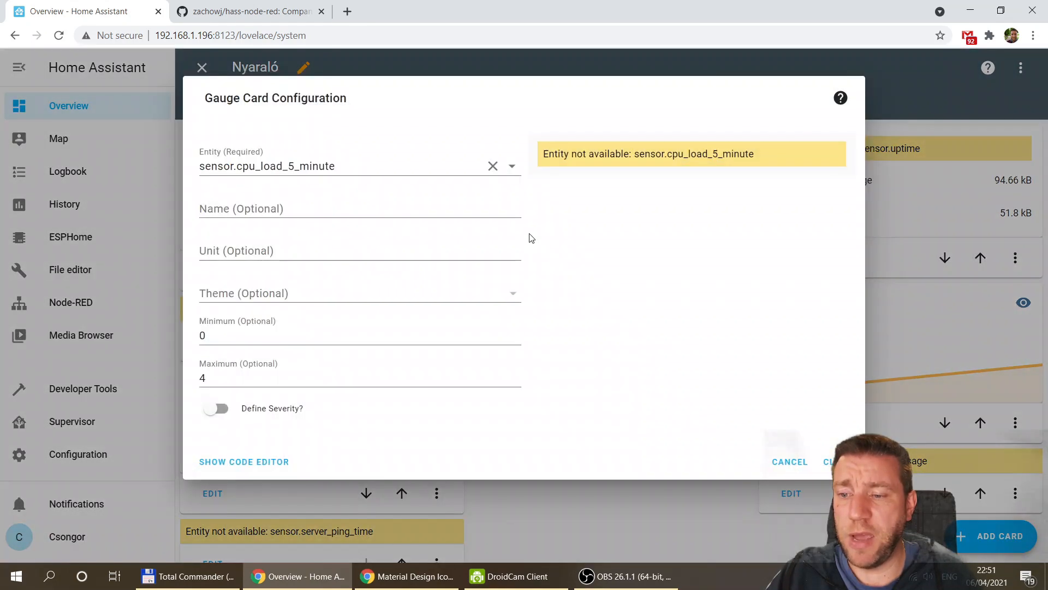
{"action": "triple_click", "coordinate": [356, 166]}
{"action": "type", "text": "5min"}
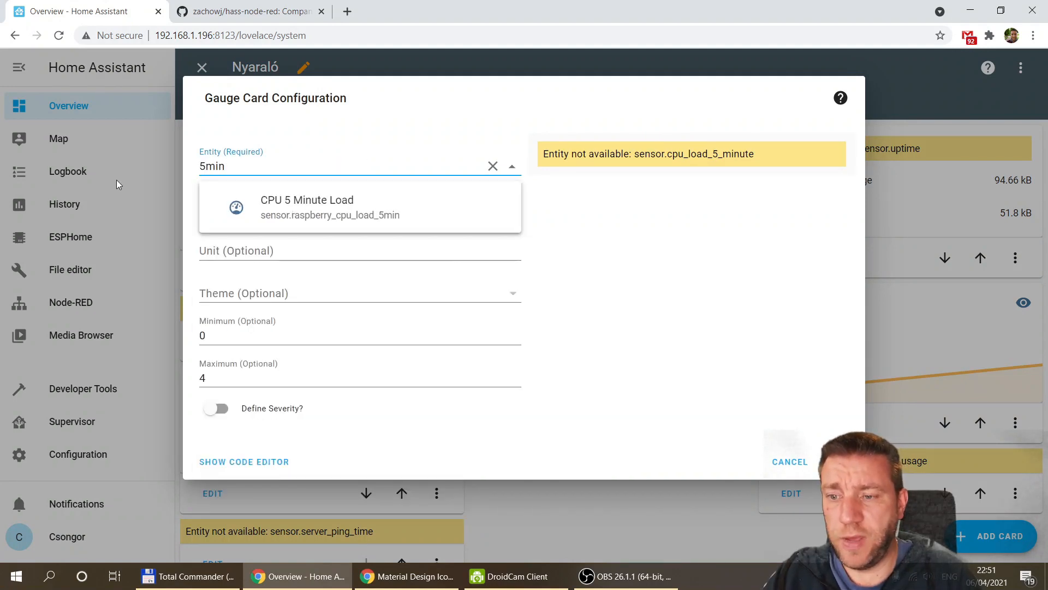
{"action": "left_click", "coordinate": [307, 221]}
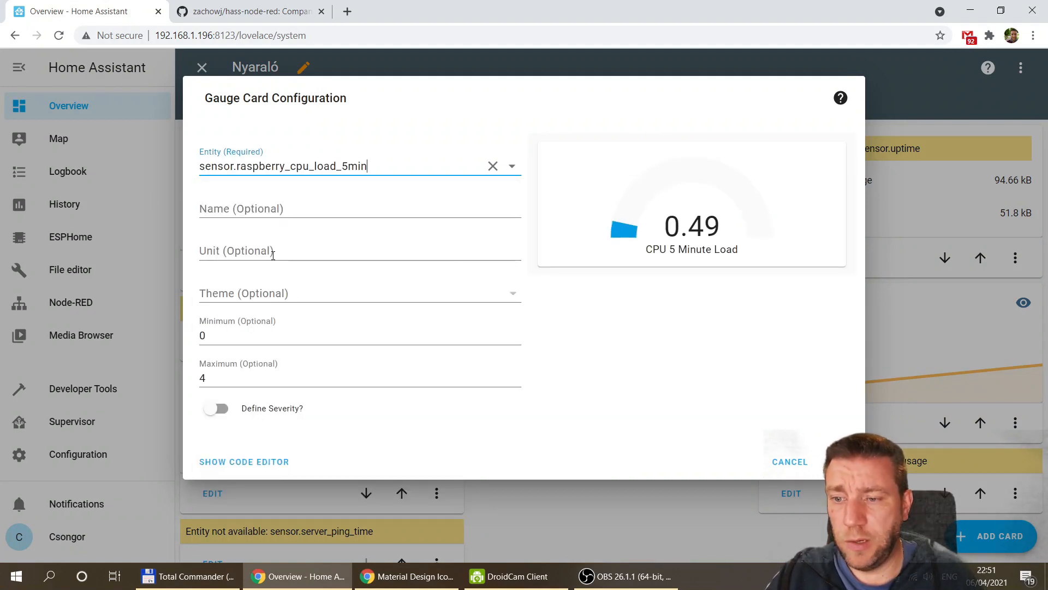
{"action": "left_click", "coordinate": [292, 209]}
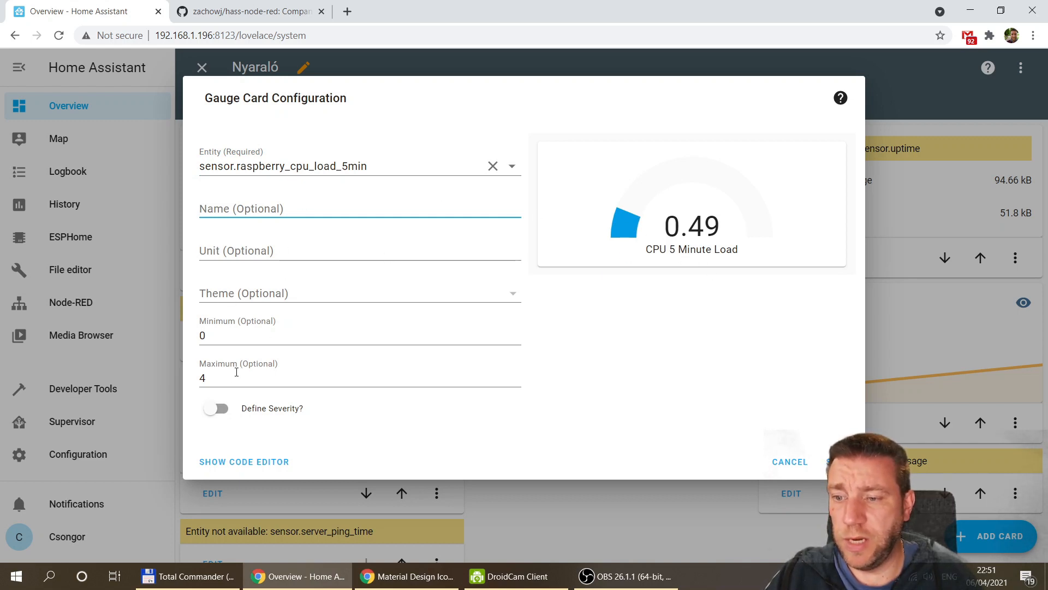
{"action": "left_click", "coordinate": [205, 251]}
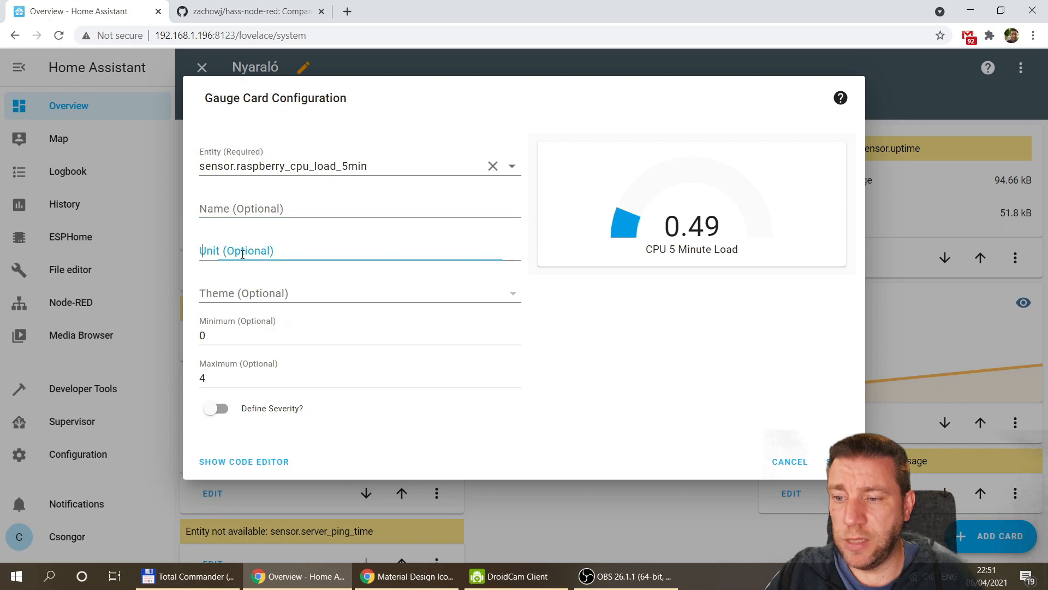
{"action": "left_click", "coordinate": [827, 470]}
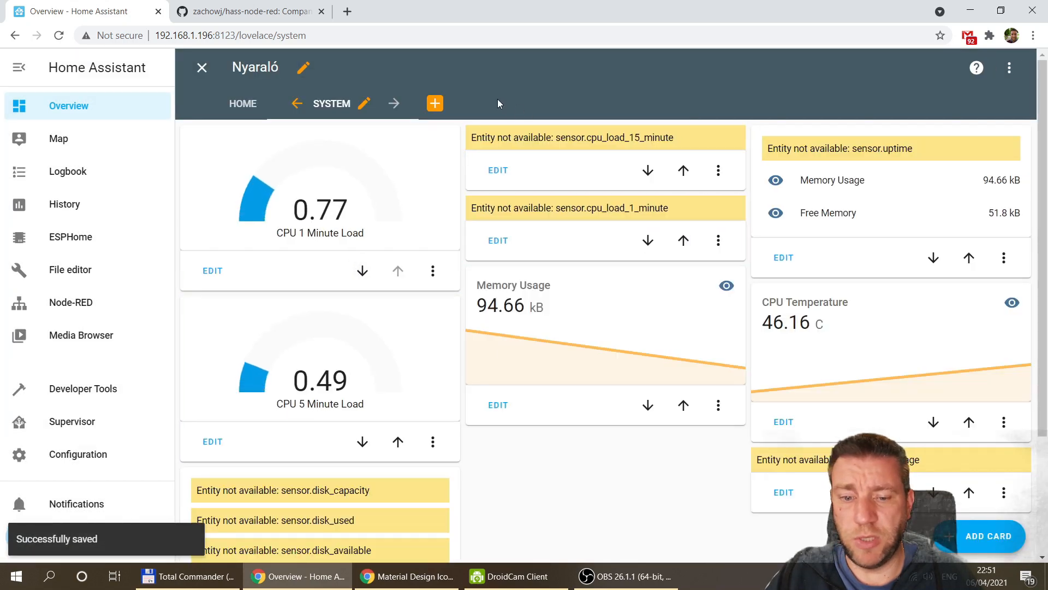
Step: Change the 15-minute load gauge card's entity to sensor.cpu_15_minute_load and save the card
{"action": "left_click", "coordinate": [498, 170]}
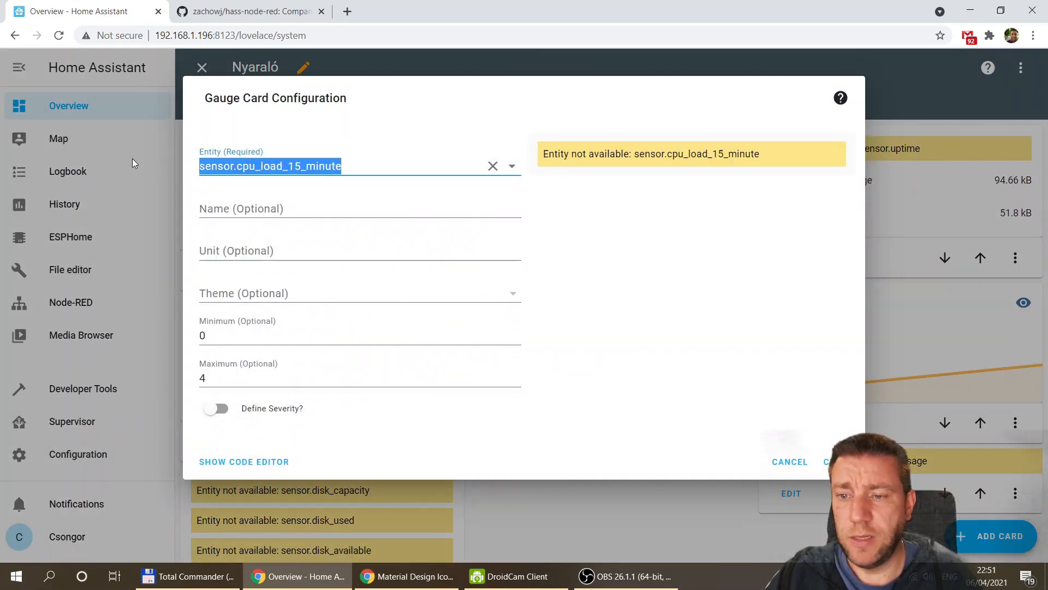
{"action": "type", "text": "15"}
{"action": "left_click", "coordinate": [382, 211]}
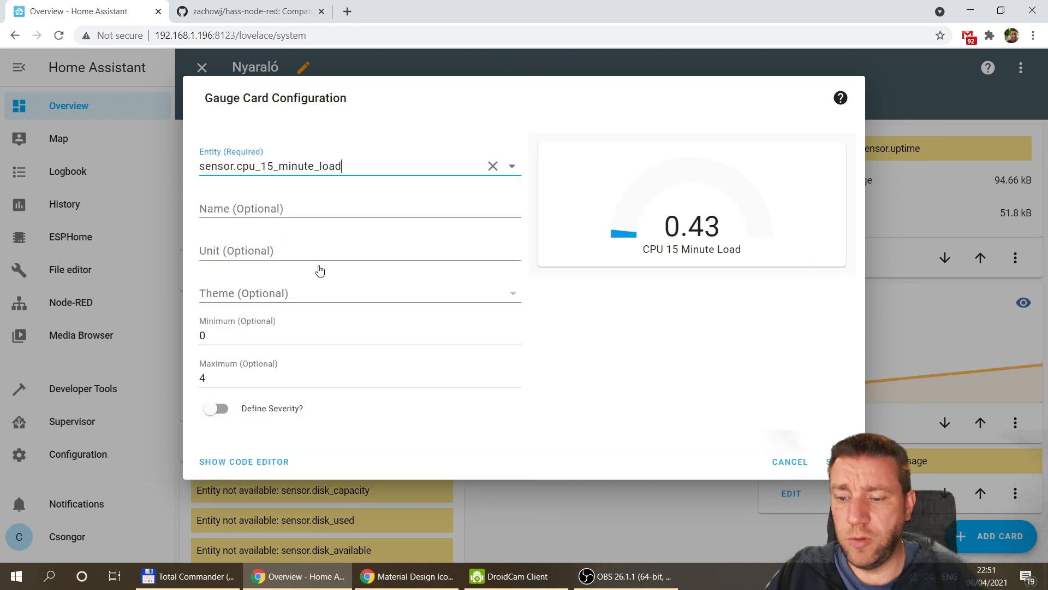
{"action": "left_click", "coordinate": [246, 253]}
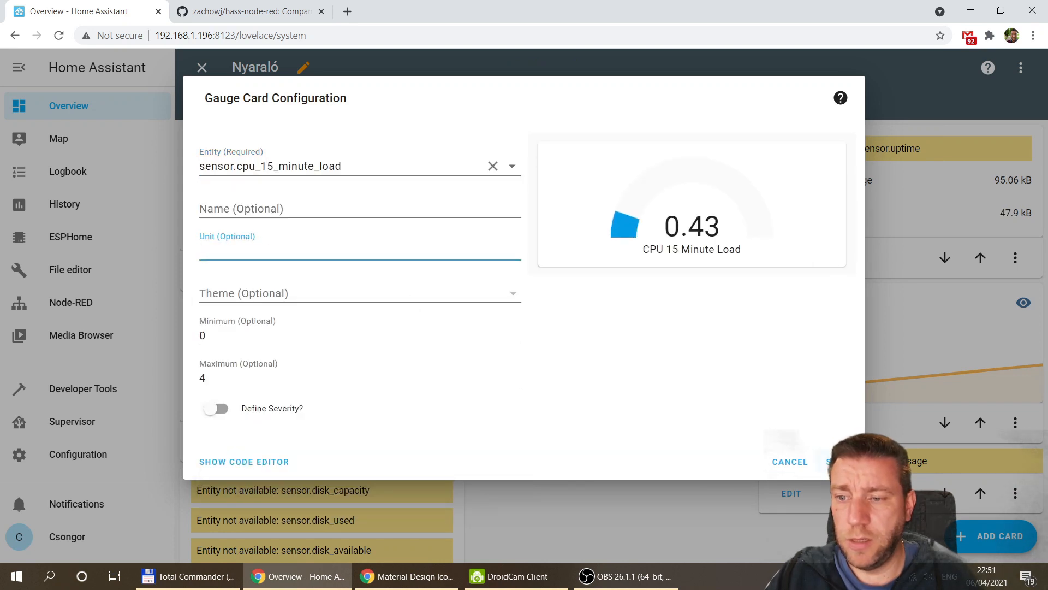
{"action": "left_click", "coordinate": [835, 462]}
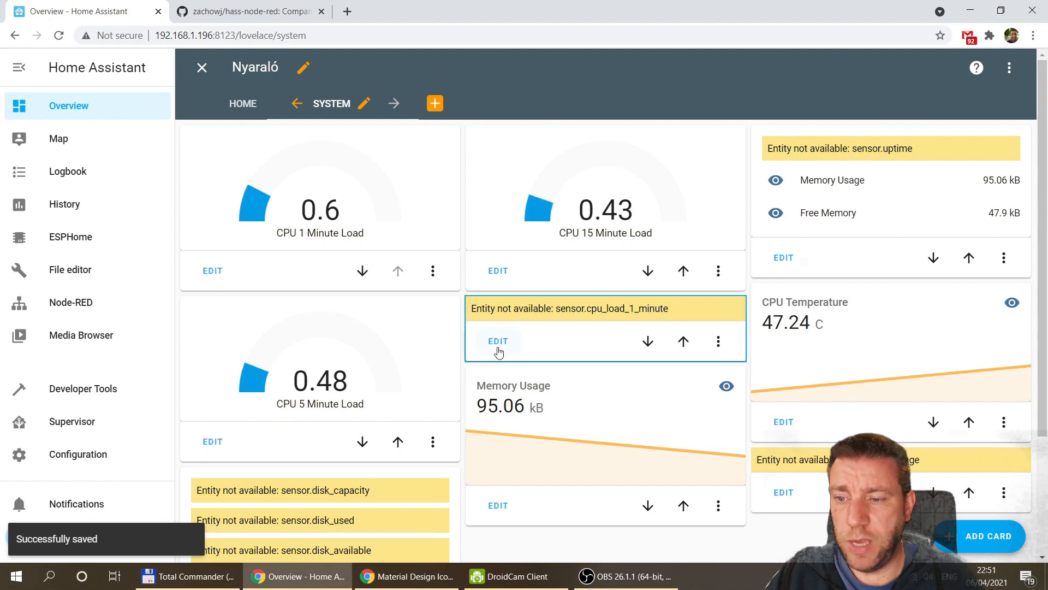
Step: Replace the entity of the sensor card using sensor.cpu_load_1_minute with sensor.raspberry_cpu_load_1min and save the card
{"action": "left_click", "coordinate": [498, 342]}
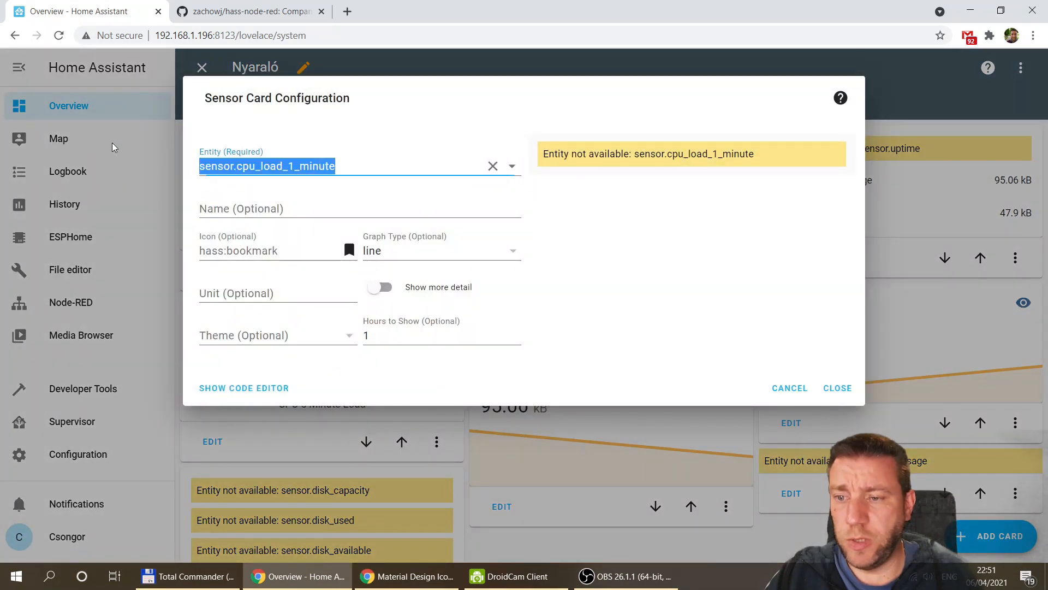
{"action": "type", "text": "1min"}
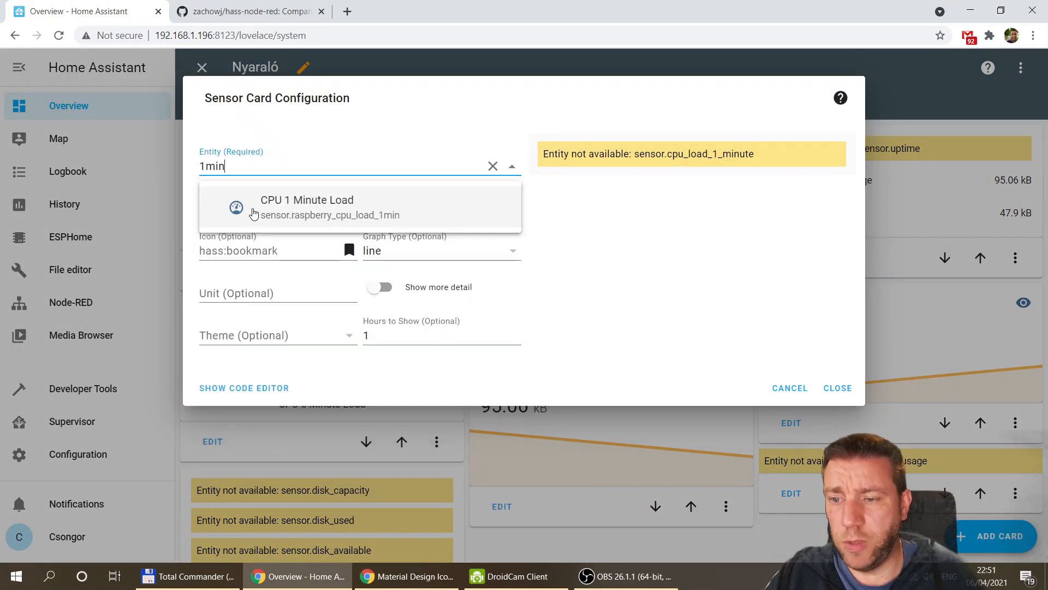
{"action": "left_click", "coordinate": [280, 213]}
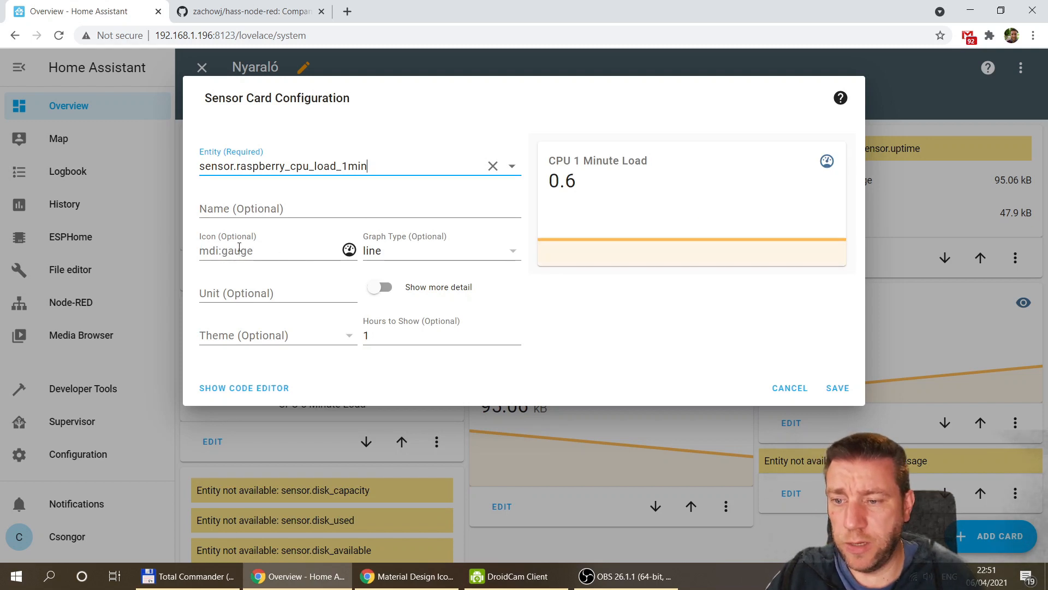
{"action": "left_click", "coordinate": [253, 304]}
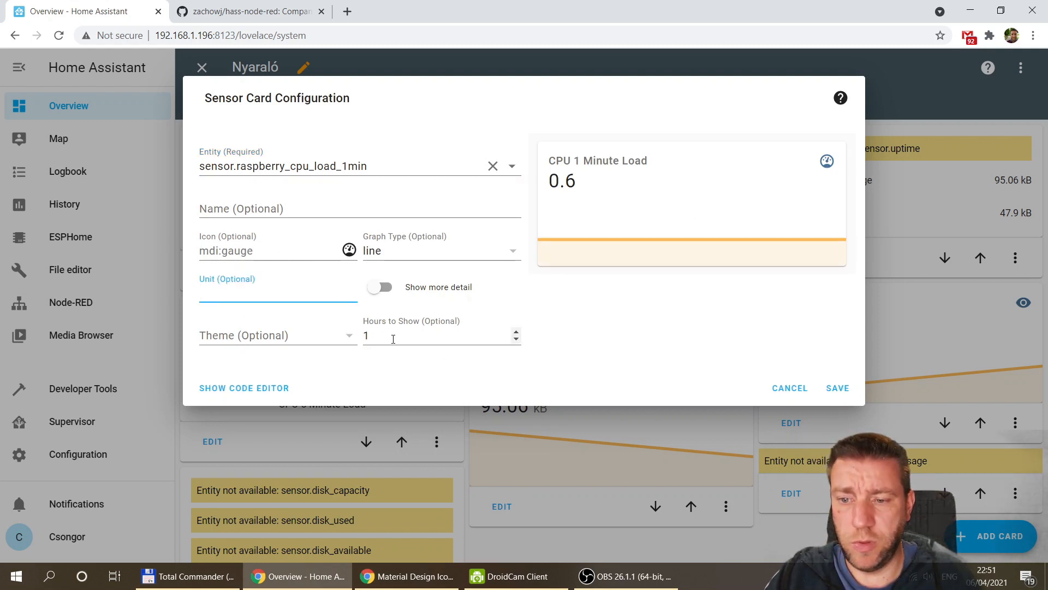
{"action": "left_click", "coordinate": [843, 389]}
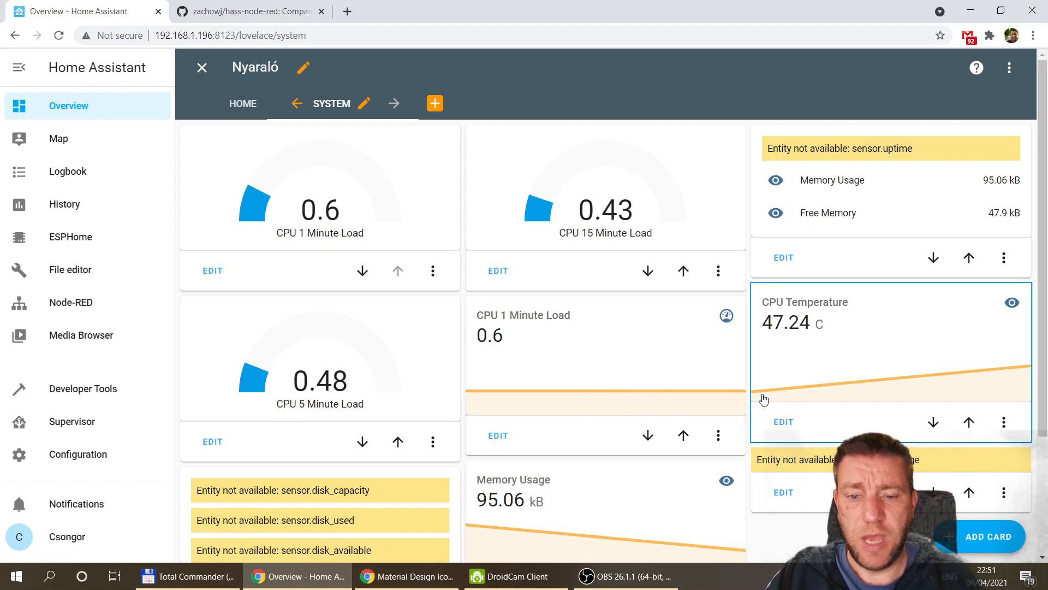
Step: Inspect the settings and related integration of the CPU 1 Minute Load entity from its sensor card
{"action": "left_click", "coordinate": [719, 435]}
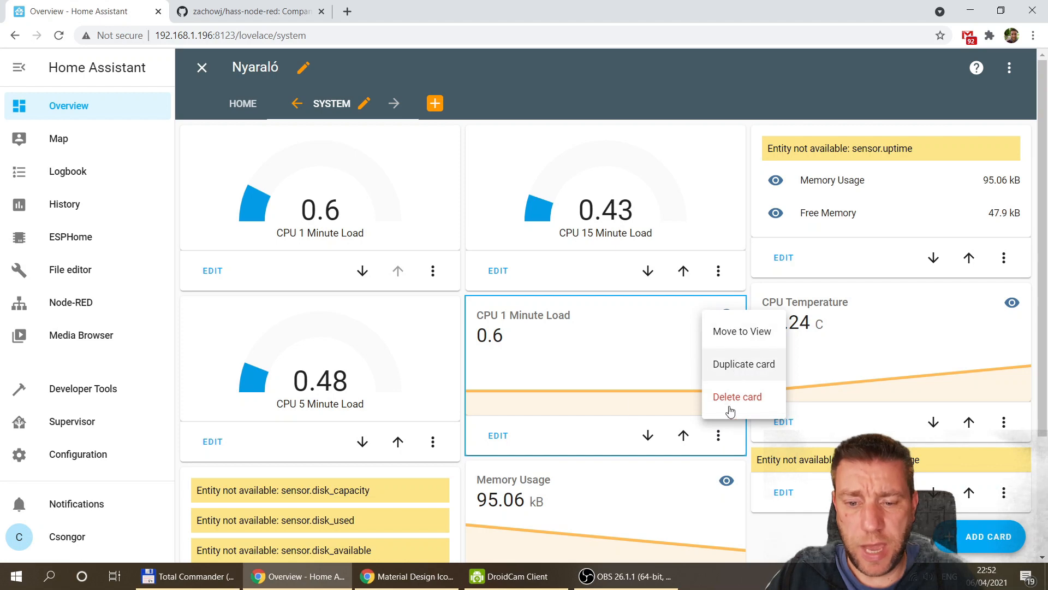
{"action": "left_click", "coordinate": [622, 360]}
{"action": "left_click", "coordinate": [635, 212]}
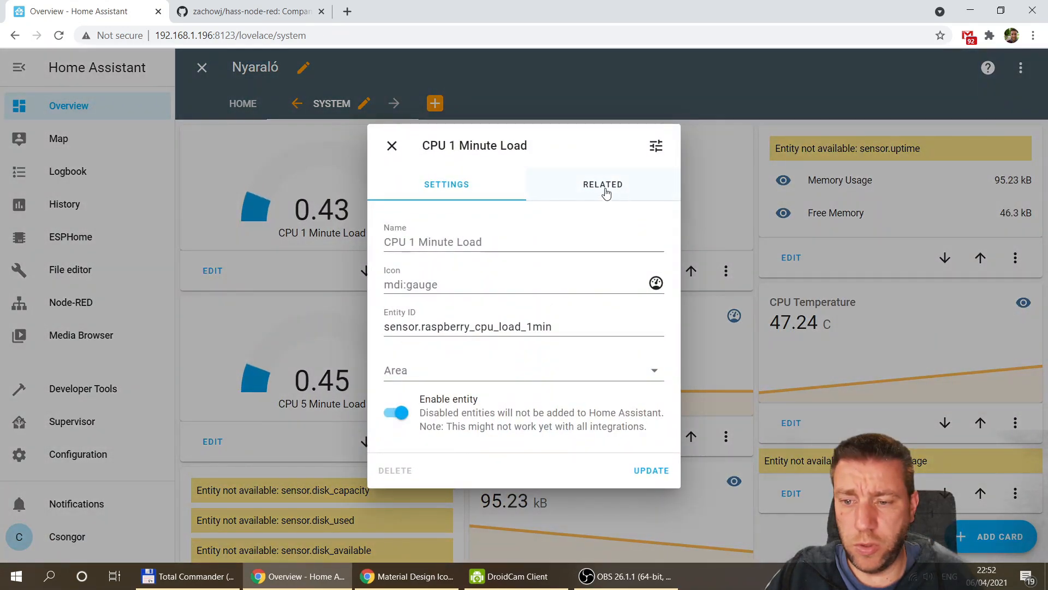
{"action": "left_click", "coordinate": [606, 187]}
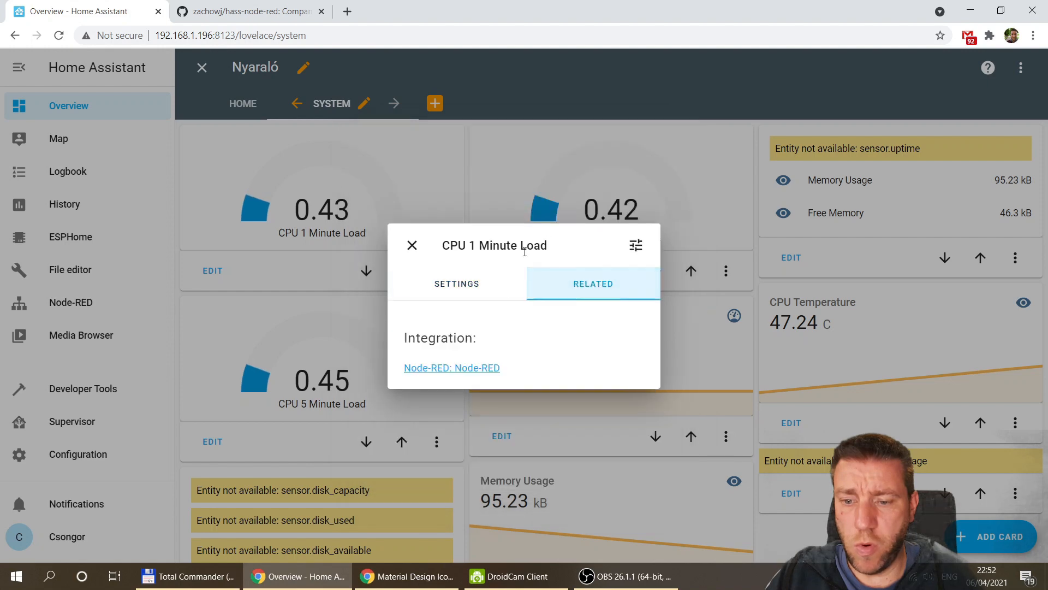
{"action": "left_click", "coordinate": [467, 283]}
{"action": "left_click", "coordinate": [644, 472]}
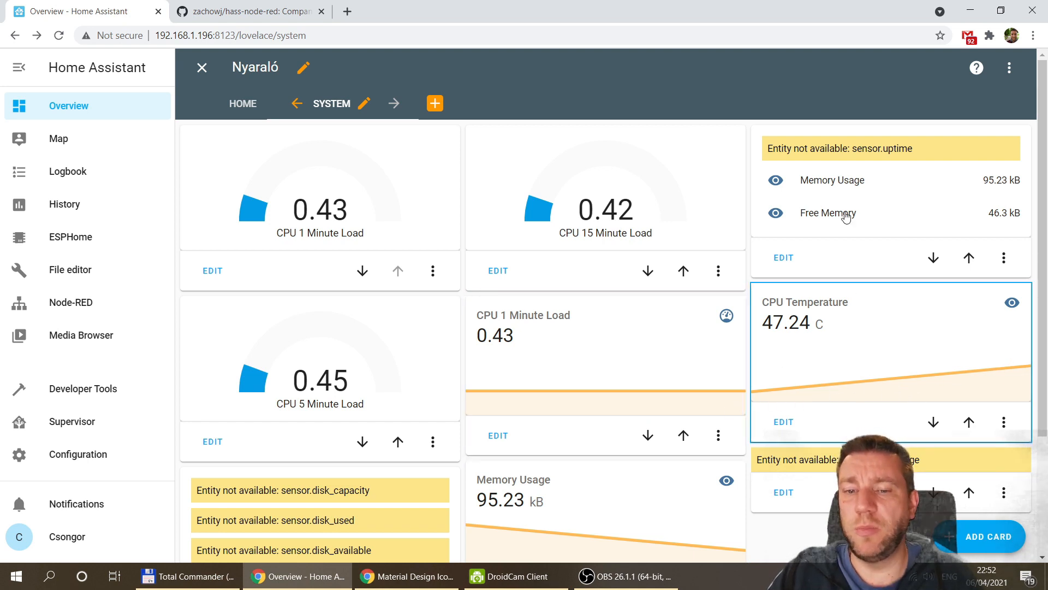
Step: Replace sensor.uptime with sensor.raspberry_uptime in the entities card that lists the memory sensors, and save the card
{"action": "left_click", "coordinate": [784, 259]}
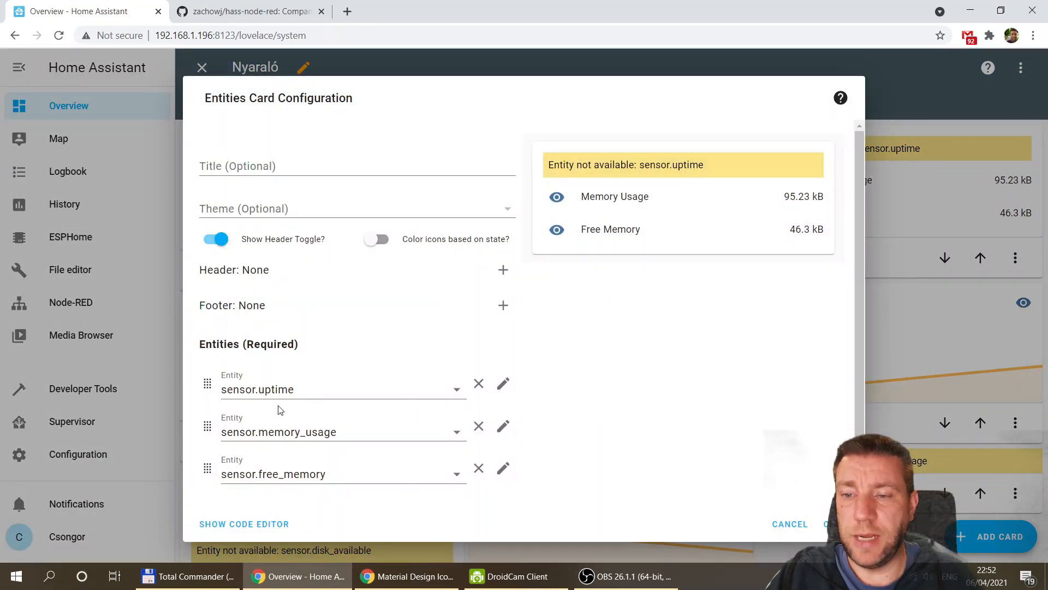
{"action": "left_click", "coordinate": [311, 391]}
{"action": "key", "text": "ctrl+a"}
{"action": "type", "text": "up"}
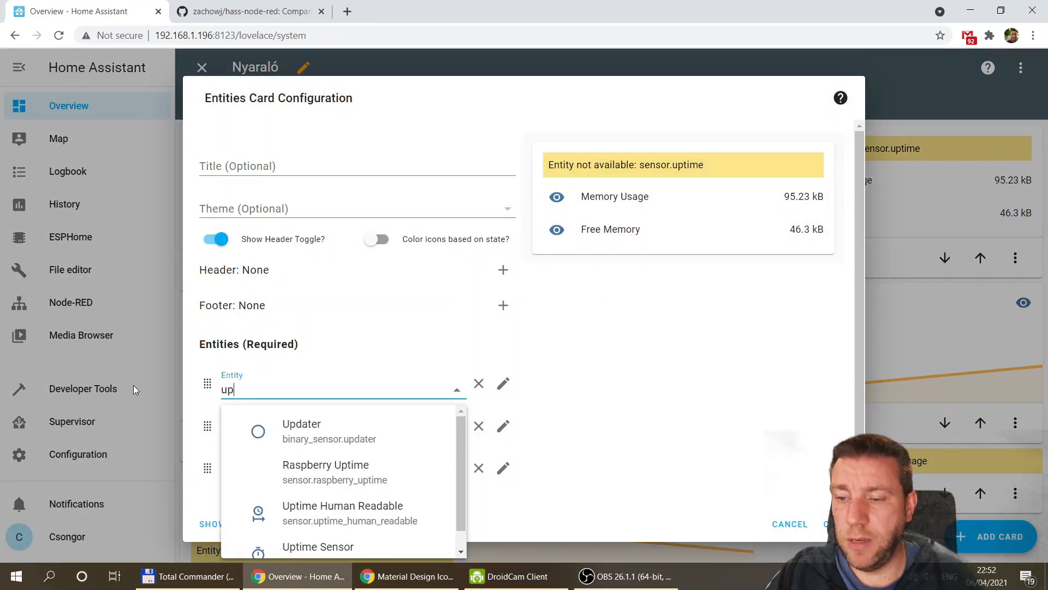
{"action": "type", "text": "tim"}
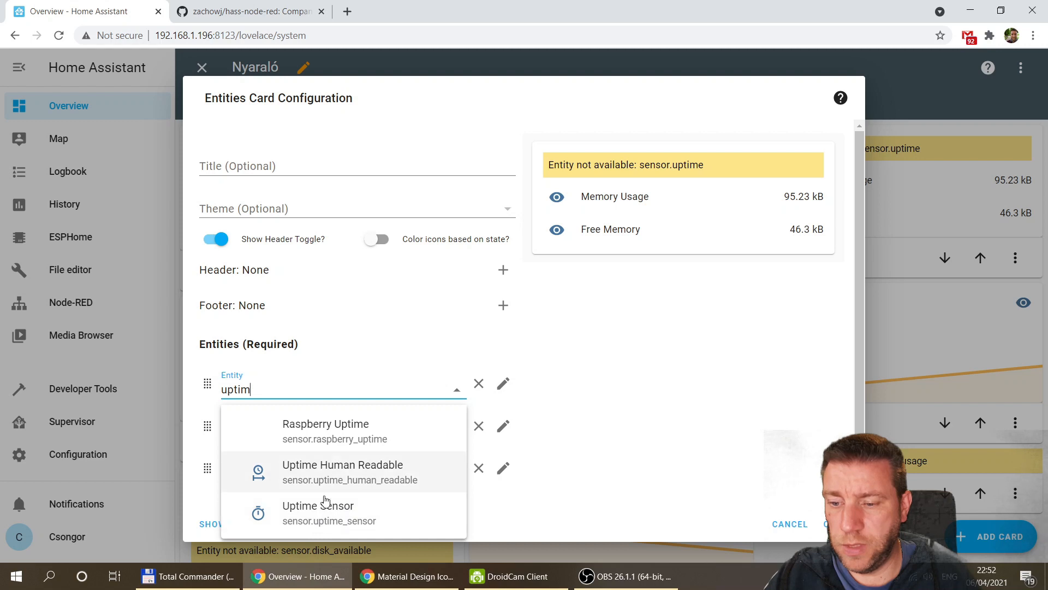
{"action": "left_click", "coordinate": [343, 431]}
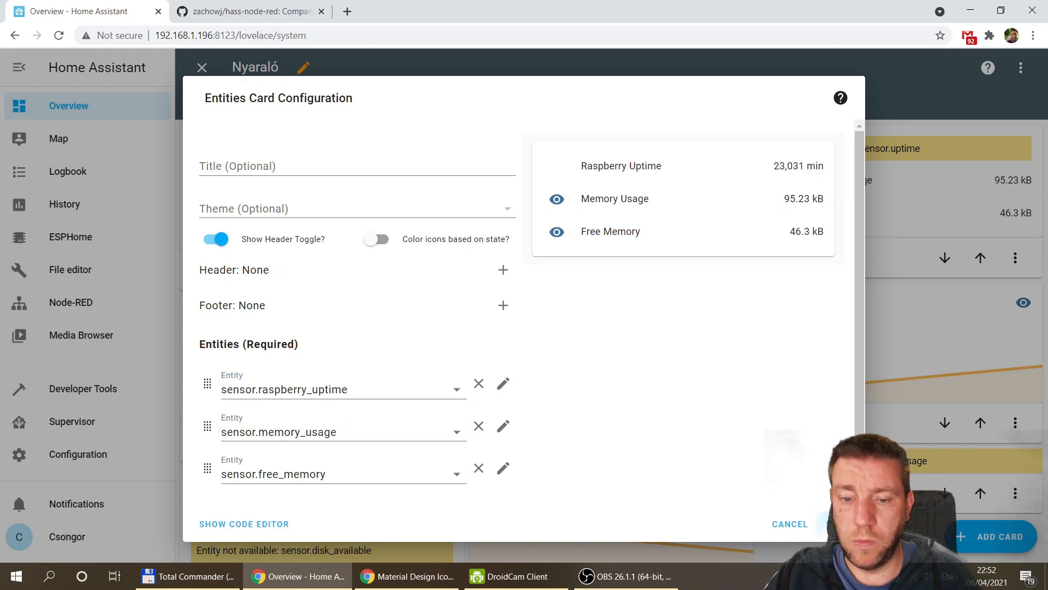
{"action": "left_click", "coordinate": [841, 524]}
Step: Replace sensor.disk_capacity with sensor.sd_card_capacity in the entities card that lists the disk sensors
{"action": "scroll", "coordinate": [327, 358], "scroll_direction": "down", "scroll_amount": 3}
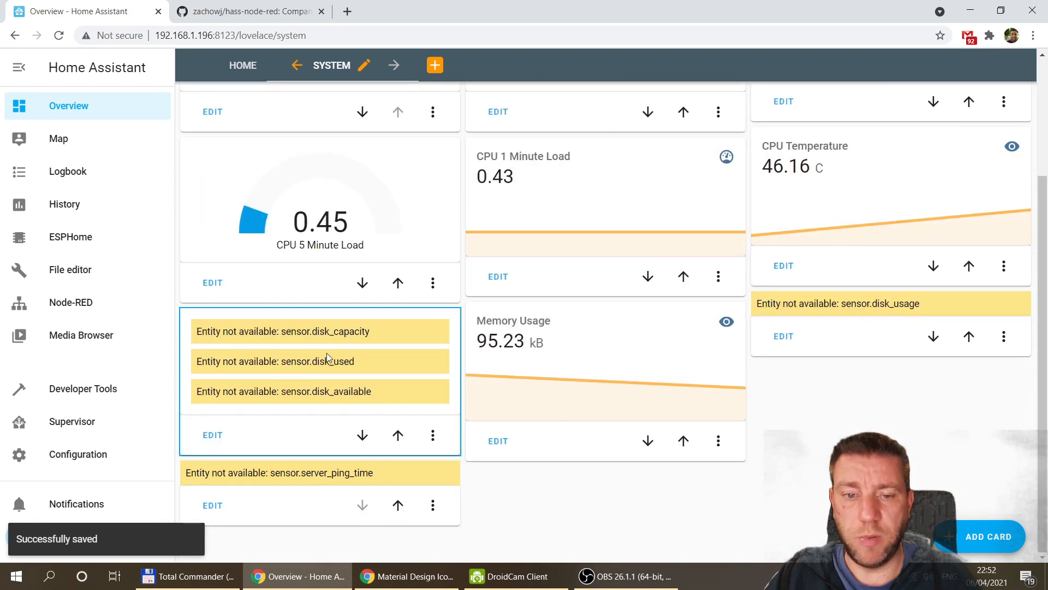
{"action": "left_click", "coordinate": [207, 435]}
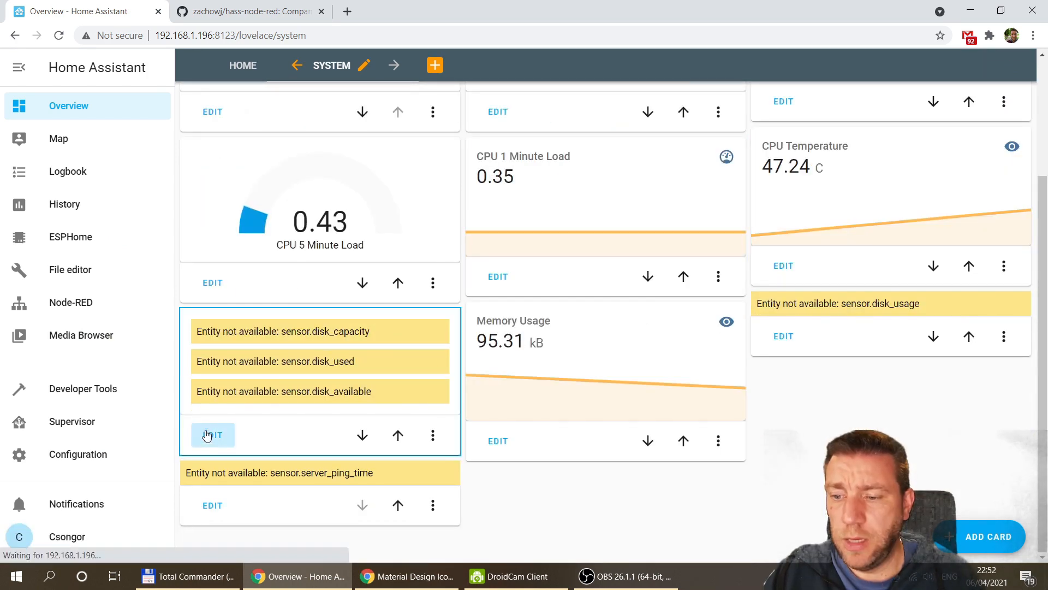
{"action": "left_click", "coordinate": [339, 388]}
{"action": "left_click_drag", "start_coordinate": [333, 389], "coordinate": [112, 378]}
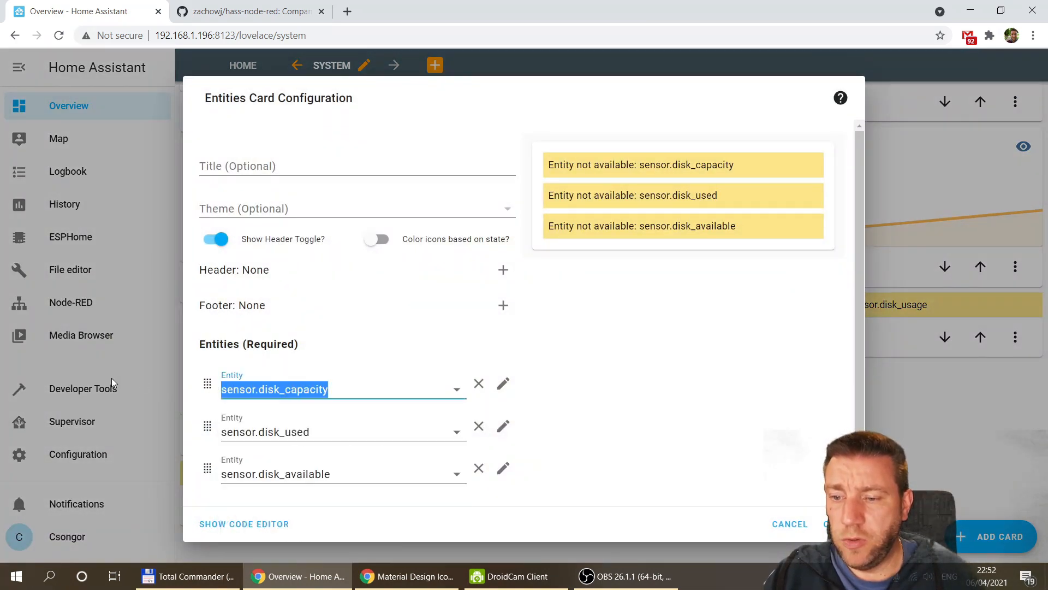
{"action": "type", "text": "capa"}
{"action": "key", "text": "Down"}
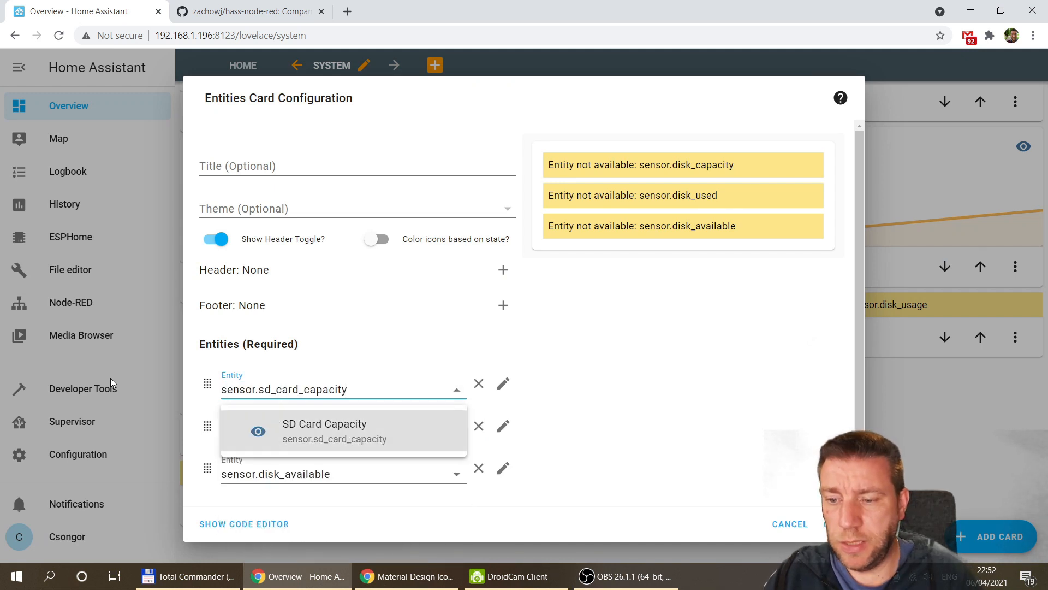
Step: Replace sensor.disk_used with sensor.sd_card_used and sensor.disk_available with sensor.sd_card_available in the same card, and save it
{"action": "left_click", "coordinate": [316, 426]}
{"action": "left_click_drag", "start_coordinate": [317, 429], "coordinate": [137, 429]}
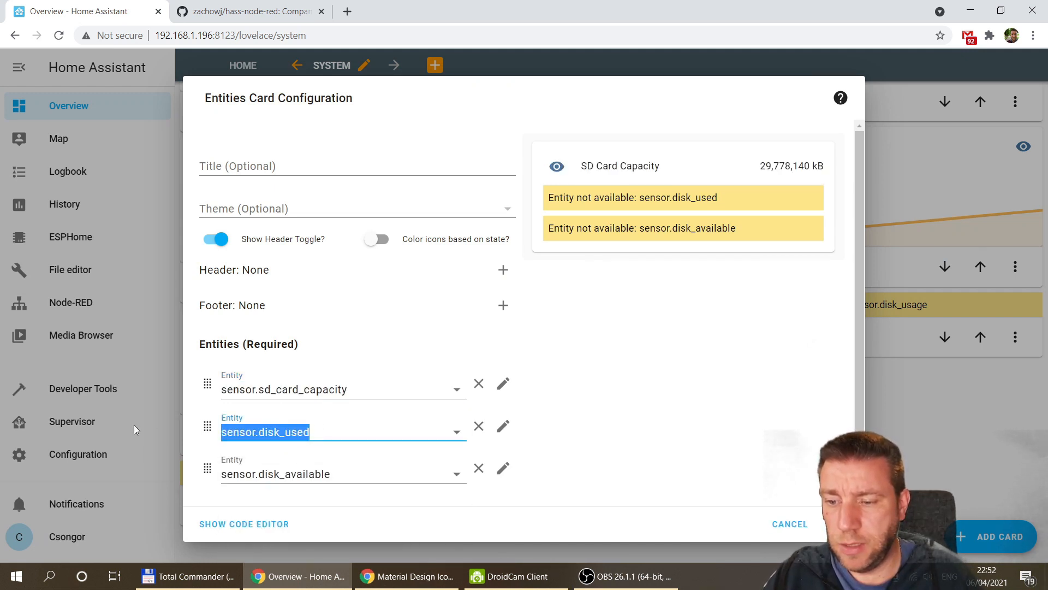
{"action": "type", "text": "used"}
{"action": "left_click", "coordinate": [306, 380]}
{"action": "left_click_drag", "start_coordinate": [342, 462], "coordinate": [110, 467]}
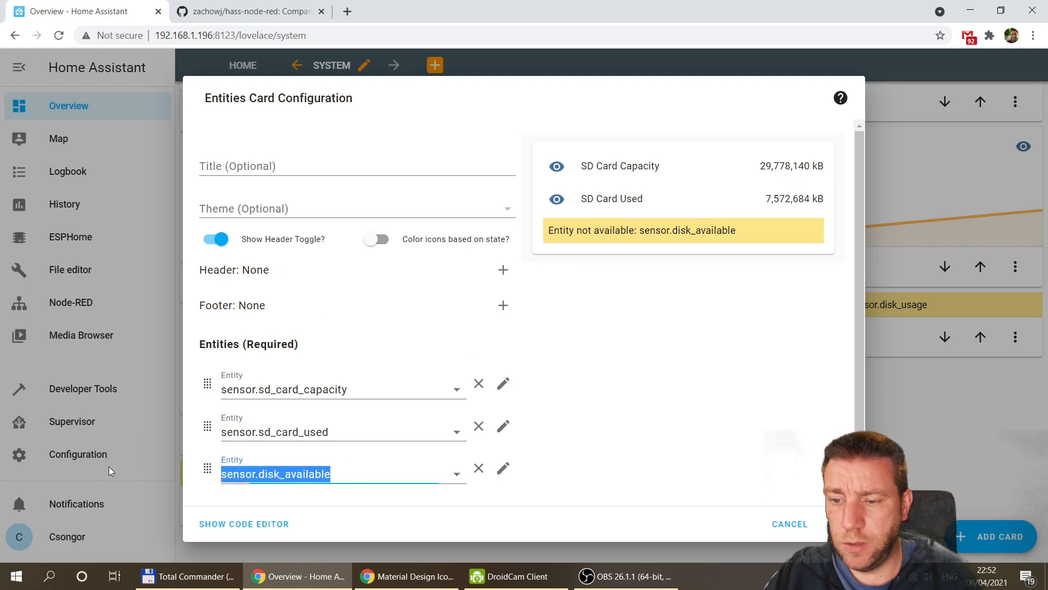
{"action": "type", "text": "ava"}
{"action": "left_click", "coordinate": [308, 437]}
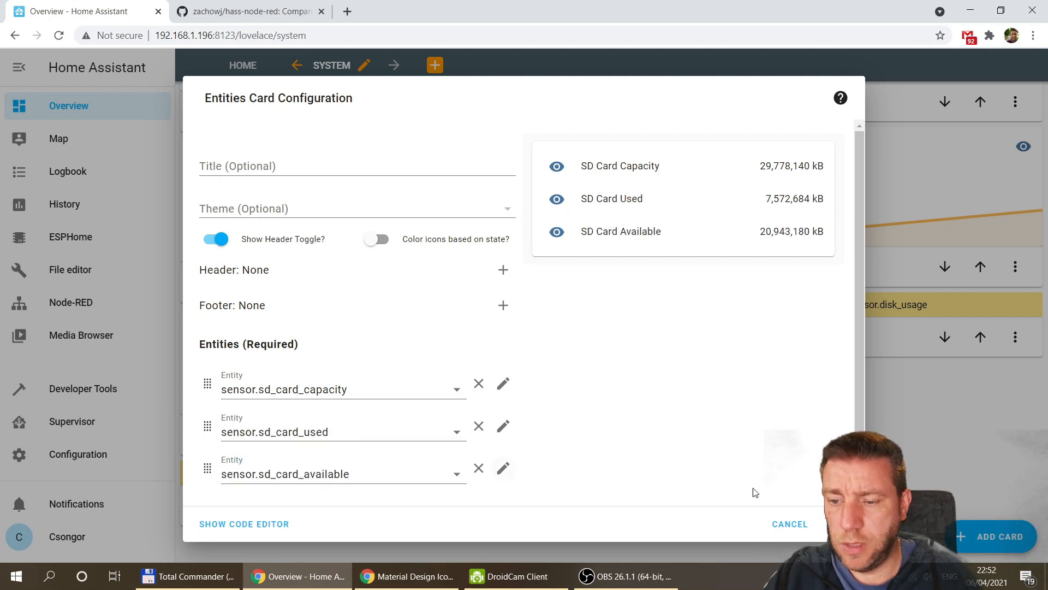
{"action": "left_click", "coordinate": [837, 524]}
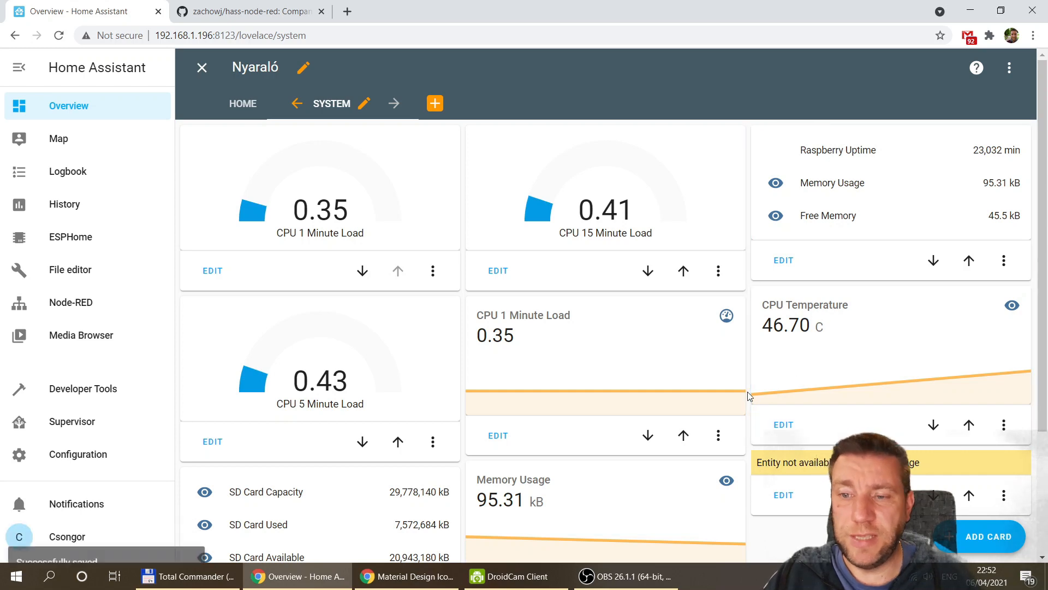
Step: Change the entity of the sensor.disk_usage gauge card to sensor.sd_card_percentage and save the card
{"action": "scroll", "coordinate": [749, 396], "scroll_direction": "down", "scroll_amount": 3}
{"action": "left_click", "coordinate": [777, 329]}
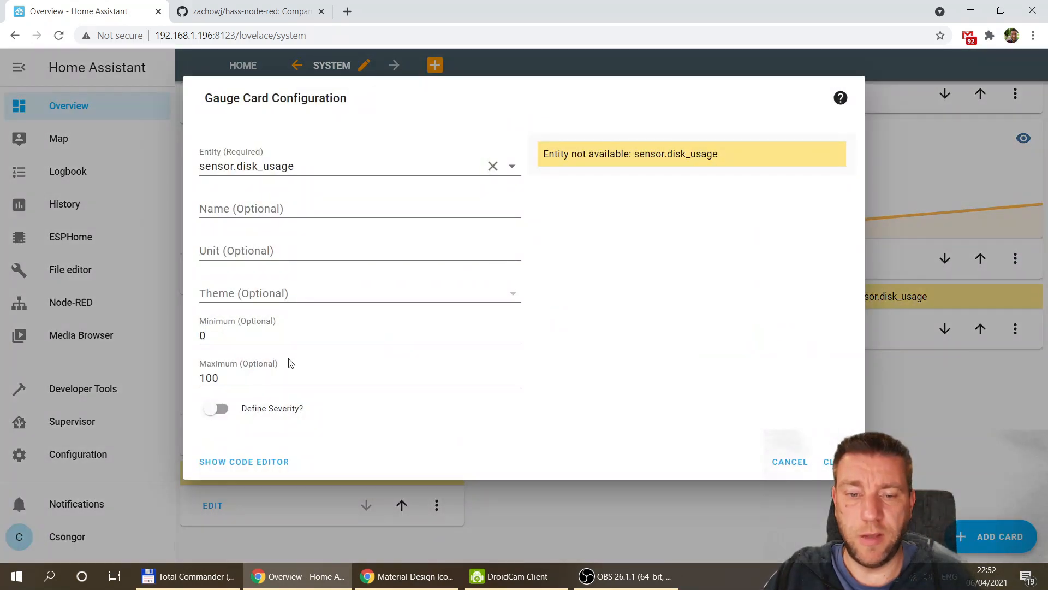
{"action": "left_click_drag", "start_coordinate": [306, 166], "coordinate": [161, 165]}
{"action": "type", "text": "per"}
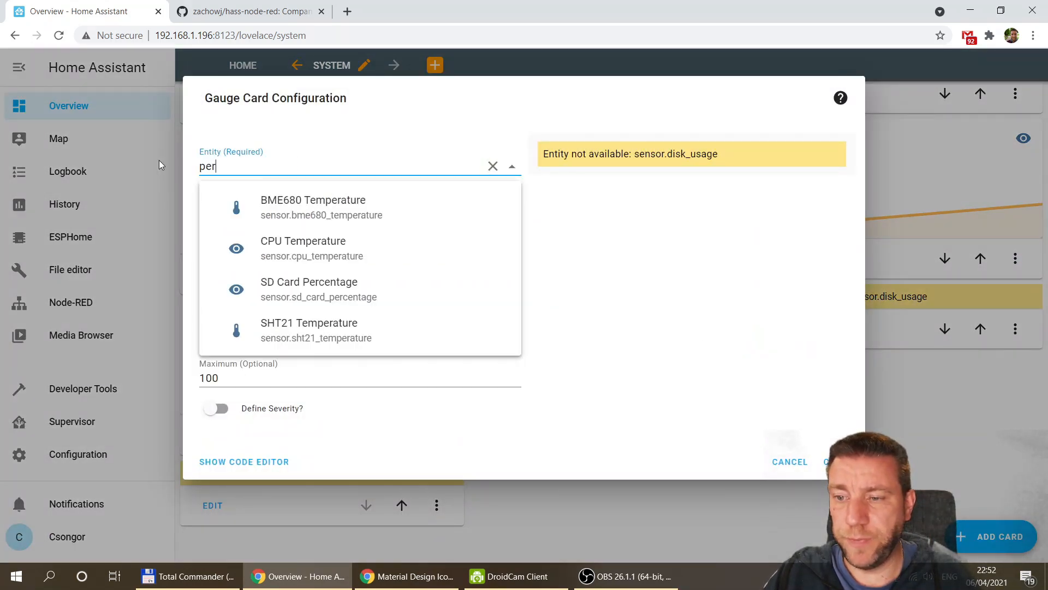
{"action": "left_click", "coordinate": [332, 295]}
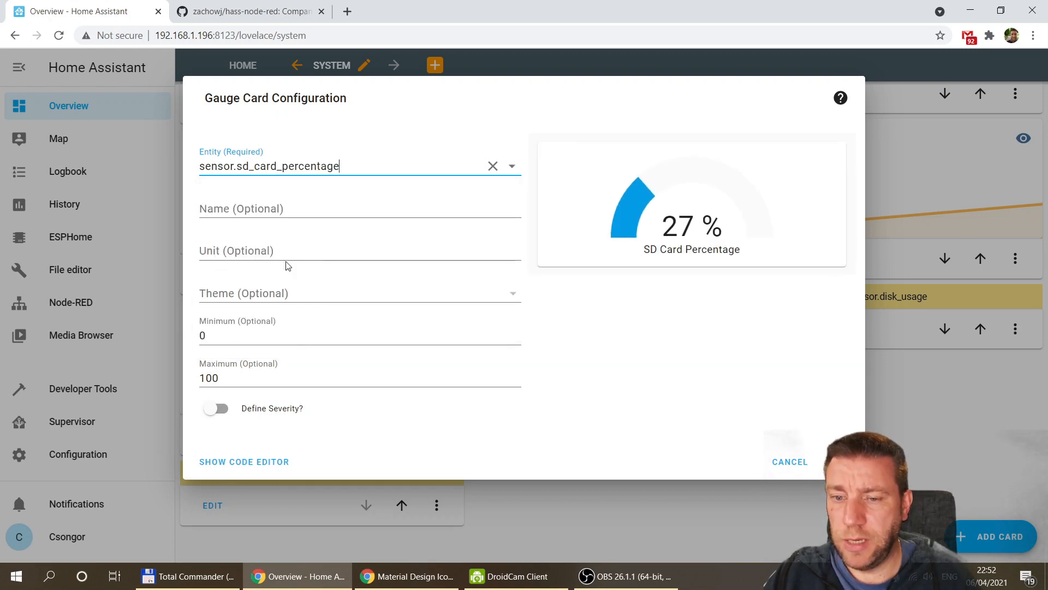
{"action": "left_click", "coordinate": [837, 461]}
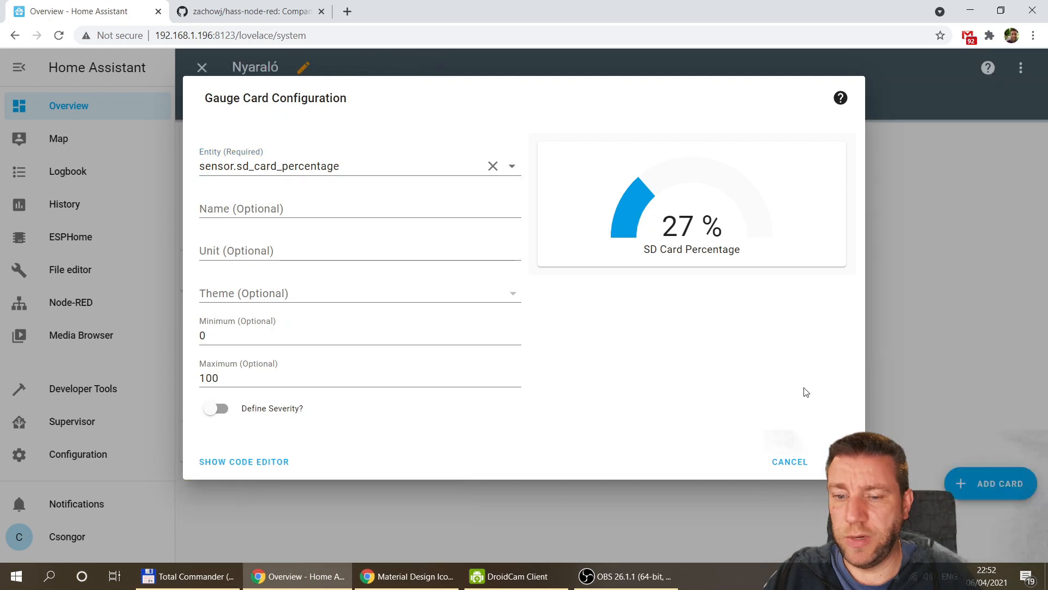
Step: Check the remaining cards of the System view and leave dashboard editing
{"action": "scroll", "coordinate": [721, 278], "scroll_direction": "down", "scroll_amount": 3}
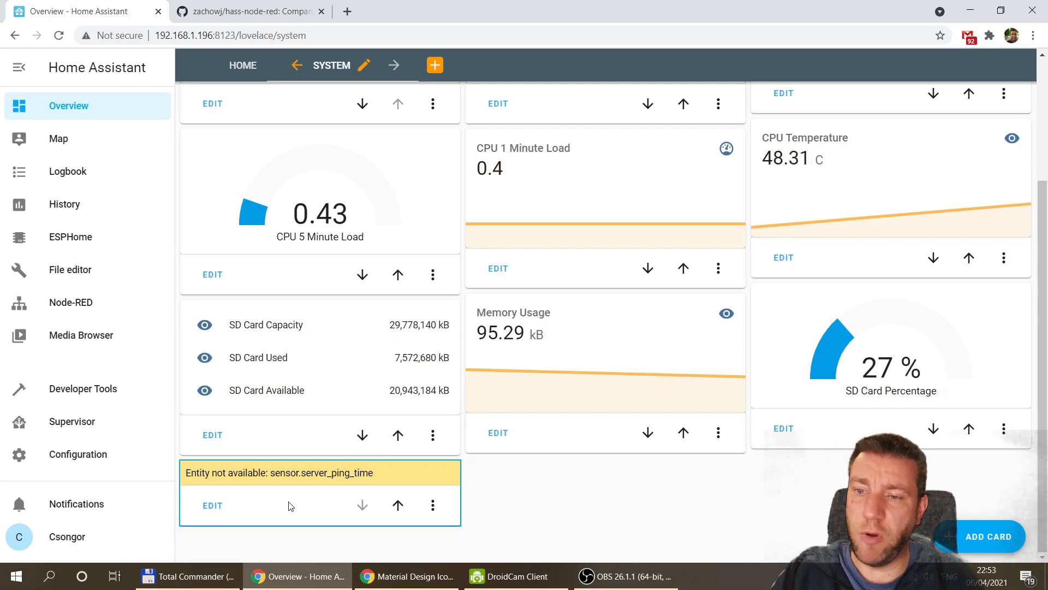
{"action": "scroll", "coordinate": [273, 153], "scroll_direction": "up", "scroll_amount": 3}
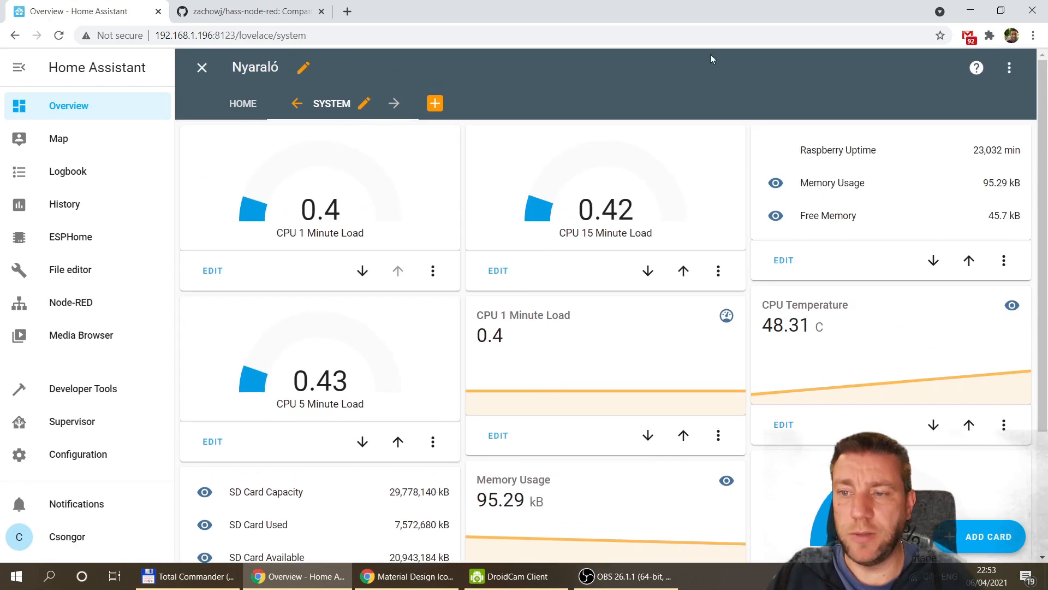
{"action": "left_click", "coordinate": [198, 70]}
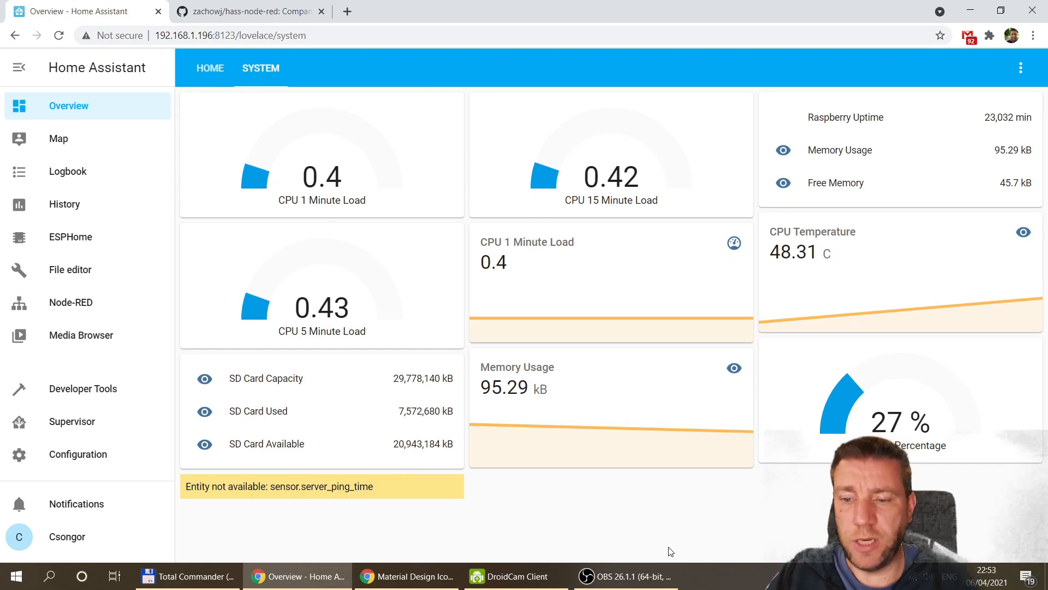
{"action": "left_click", "coordinate": [275, 15]}
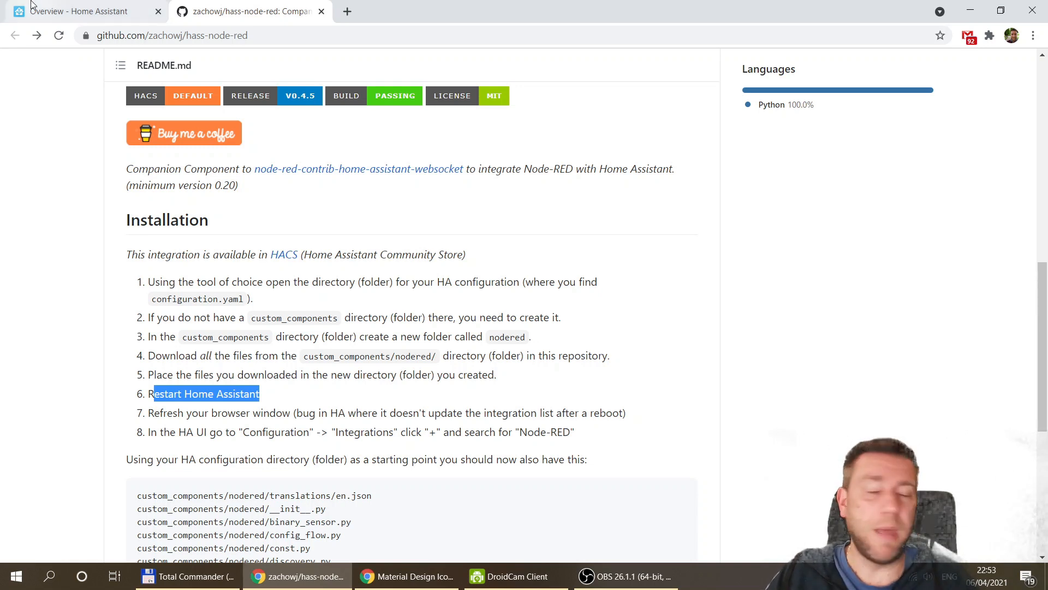
{"action": "left_click", "coordinate": [68, 12]}
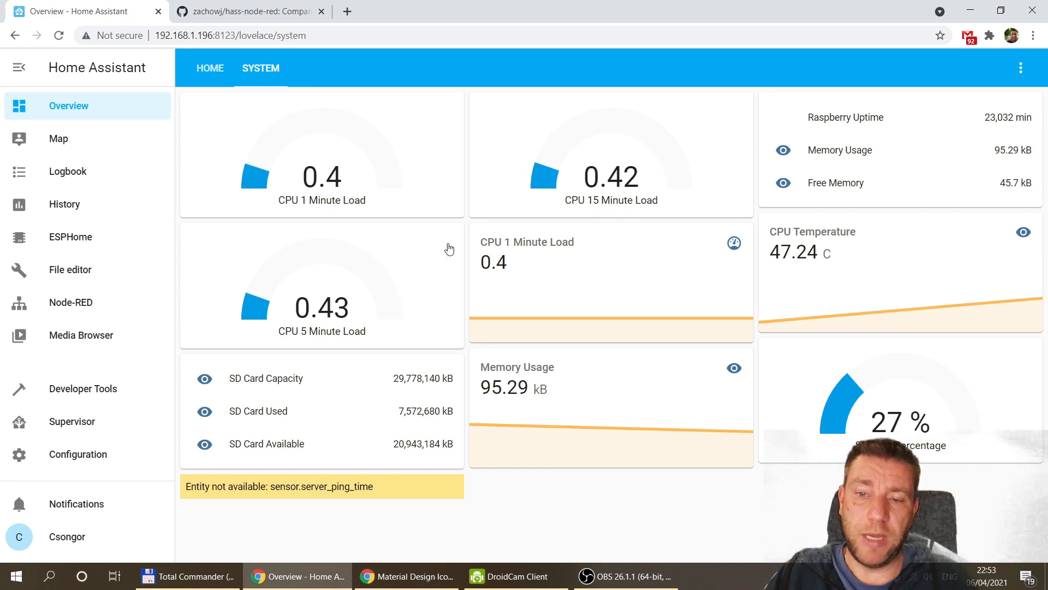
Step: Examine the history graphs of the CPU 1, 15 and 5 Minute Load sensors and the CPU Temperature sensor
{"action": "left_click", "coordinate": [321, 186]}
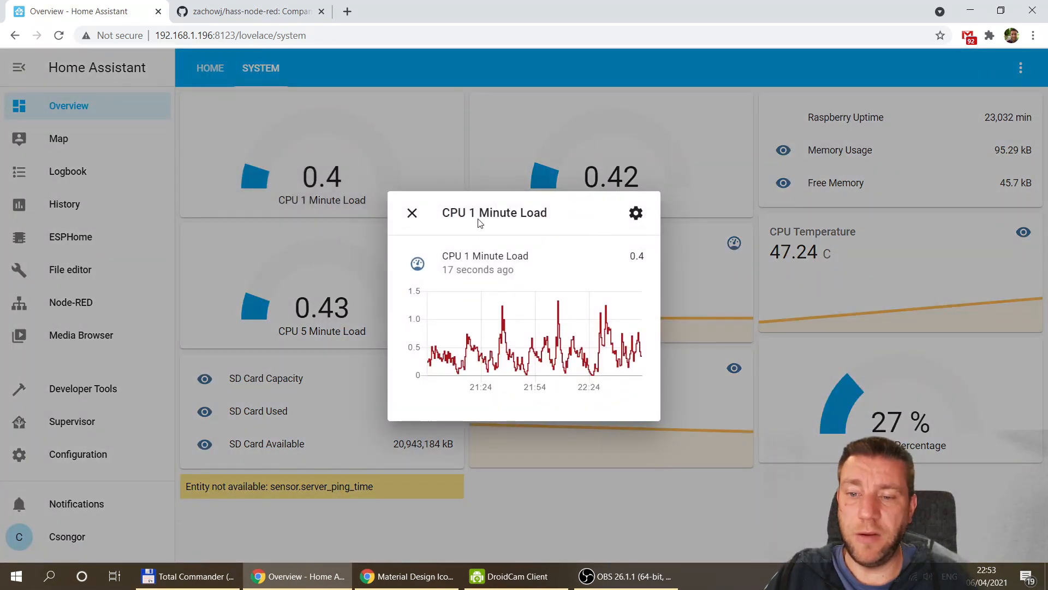
{"action": "left_click", "coordinate": [412, 213]}
{"action": "left_click", "coordinate": [619, 197]}
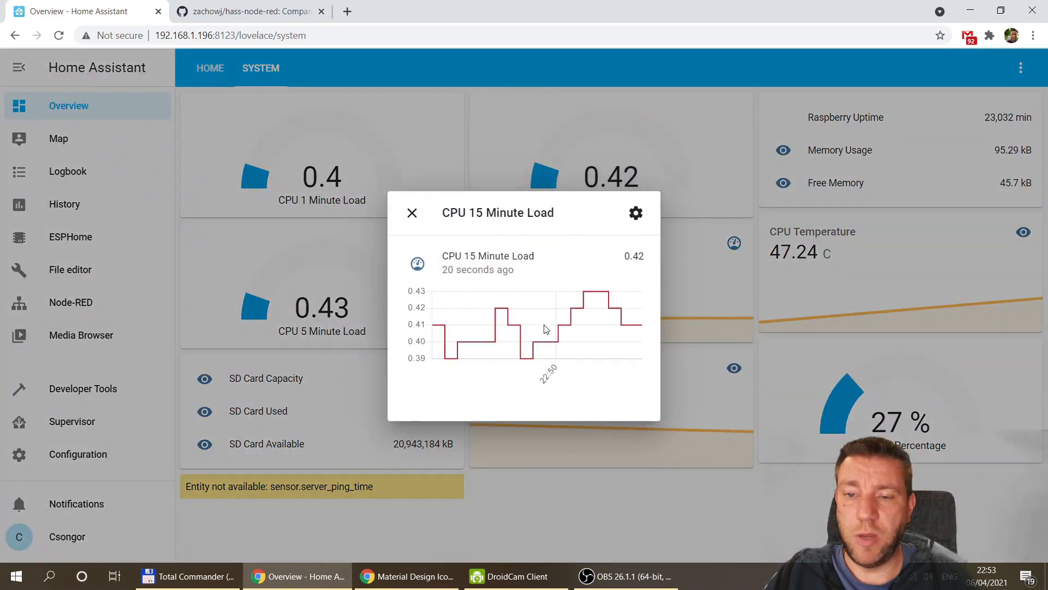
{"action": "left_click", "coordinate": [412, 213]}
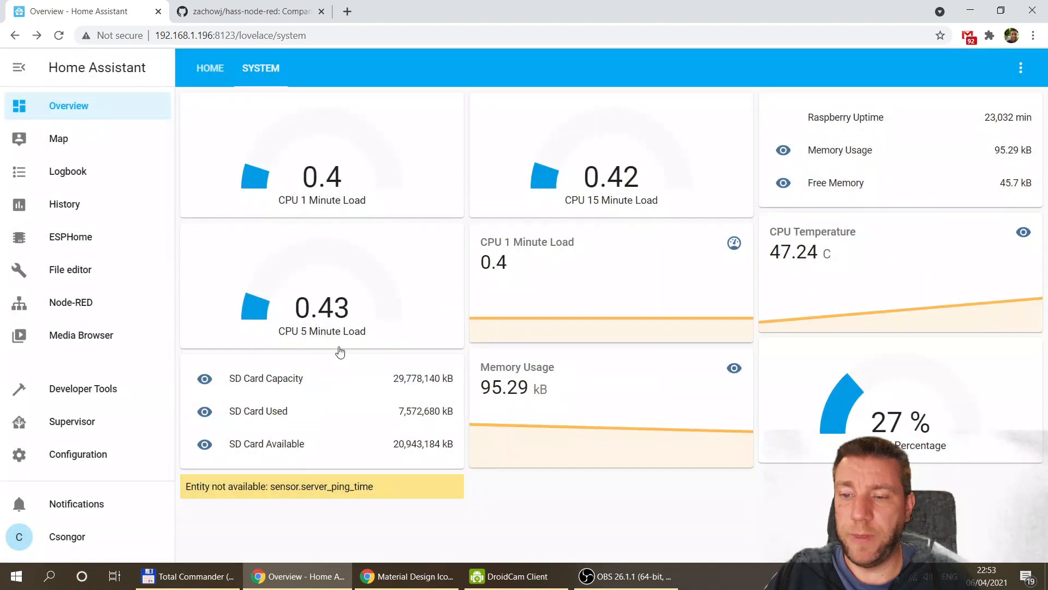
{"action": "left_click", "coordinate": [336, 330]}
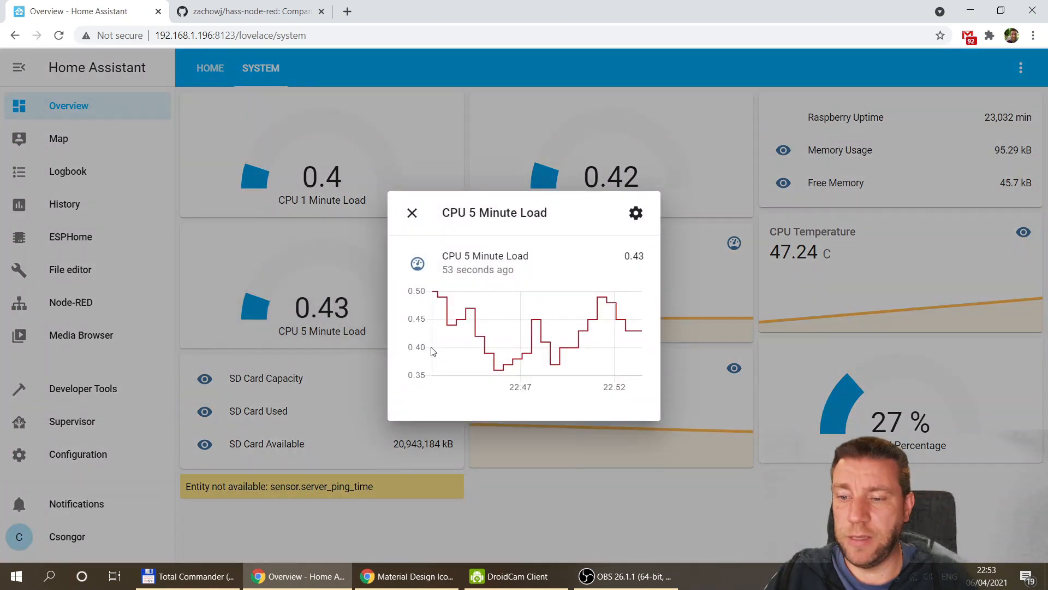
{"action": "left_click", "coordinate": [412, 213]}
{"action": "left_click", "coordinate": [889, 315]}
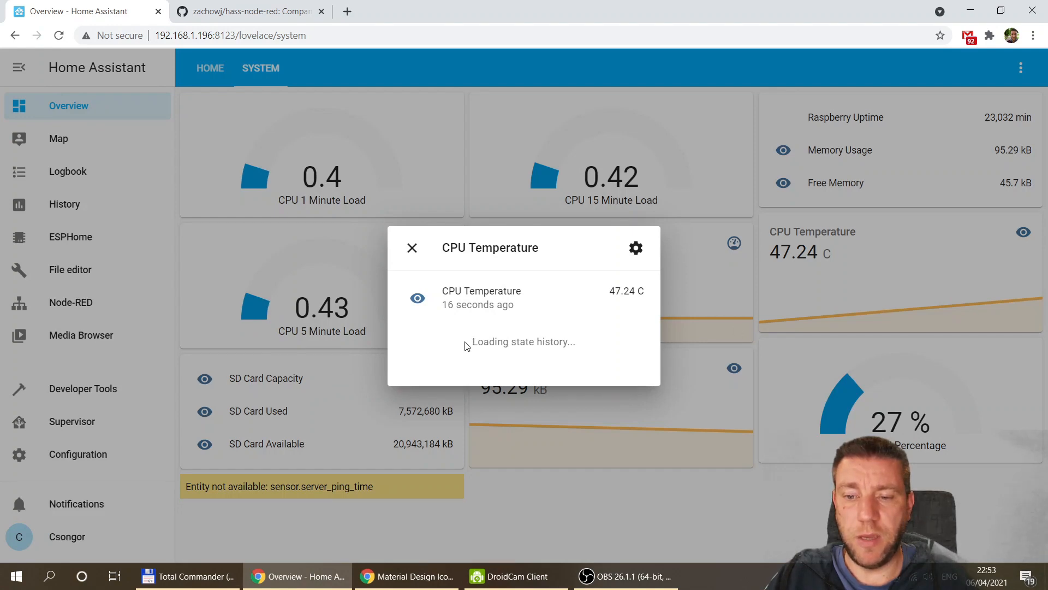
{"action": "mouse_move", "coordinate": [445, 347]}
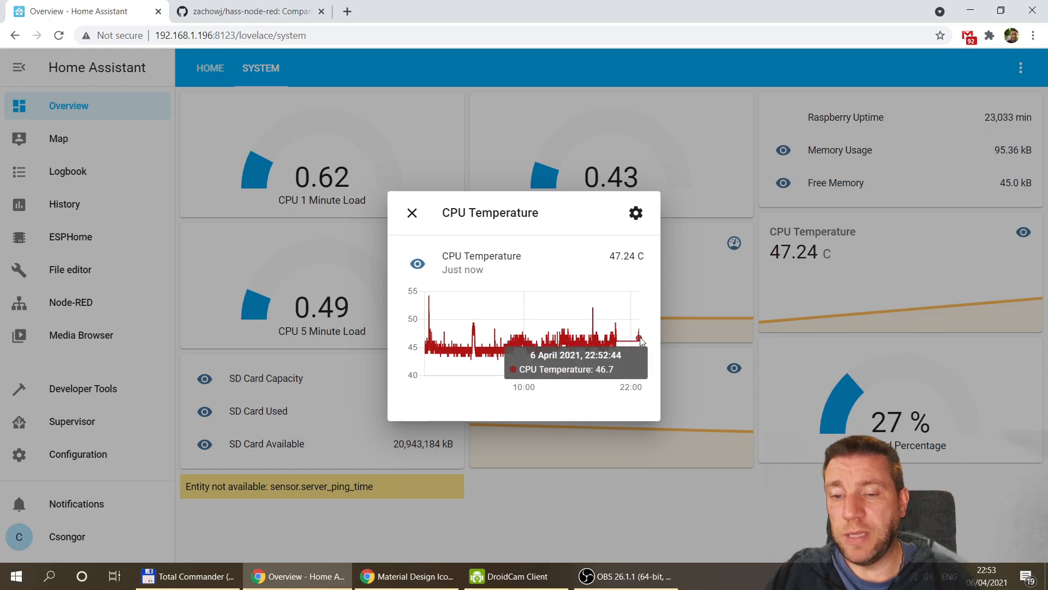
{"action": "left_click", "coordinate": [412, 213]}
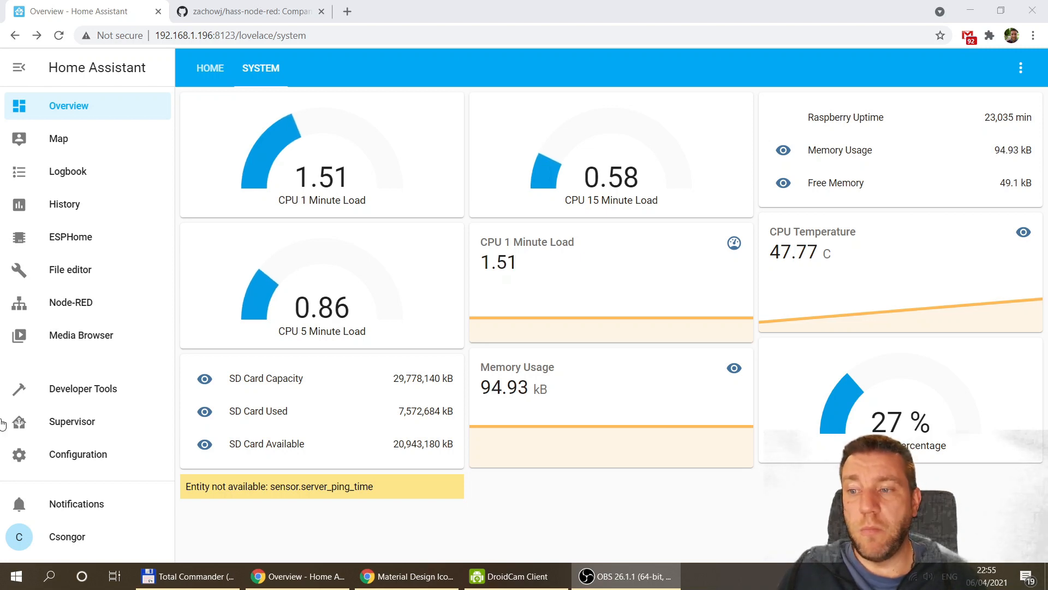
Step: Disable Start on boot for the Mosquitto broker add-on and stop the add-on
{"action": "left_click", "coordinate": [65, 426]}
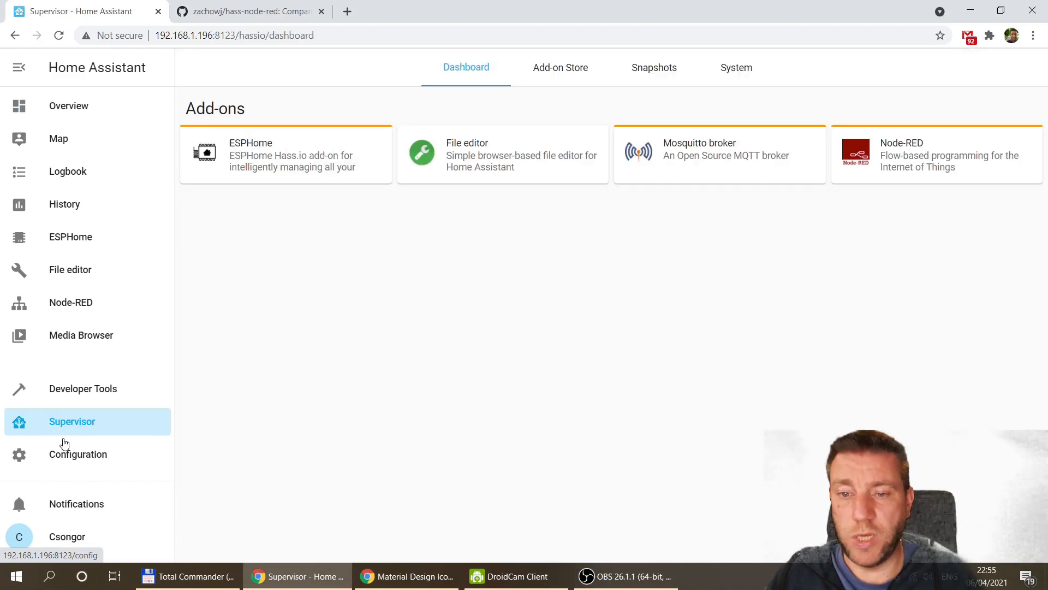
{"action": "left_click", "coordinate": [722, 159]}
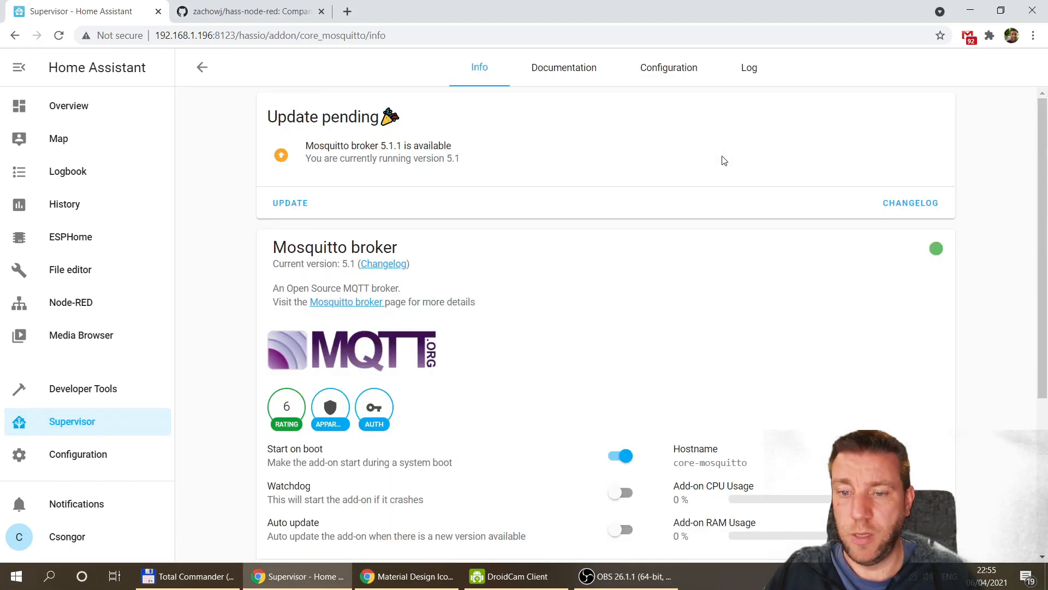
{"action": "scroll", "coordinate": [616, 239], "scroll_direction": "down", "scroll_amount": 5}
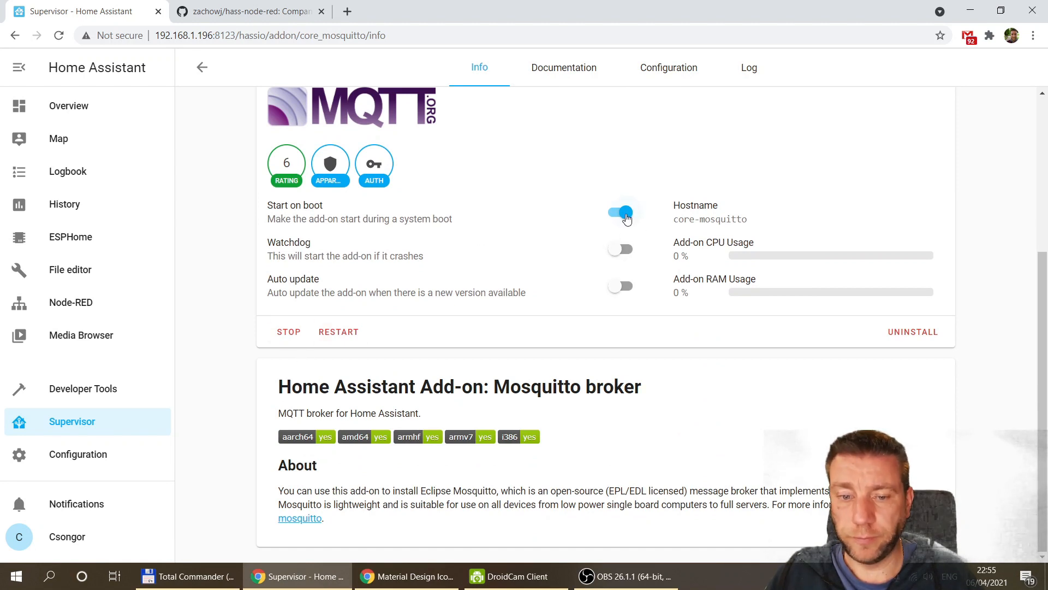
{"action": "left_click", "coordinate": [626, 215]}
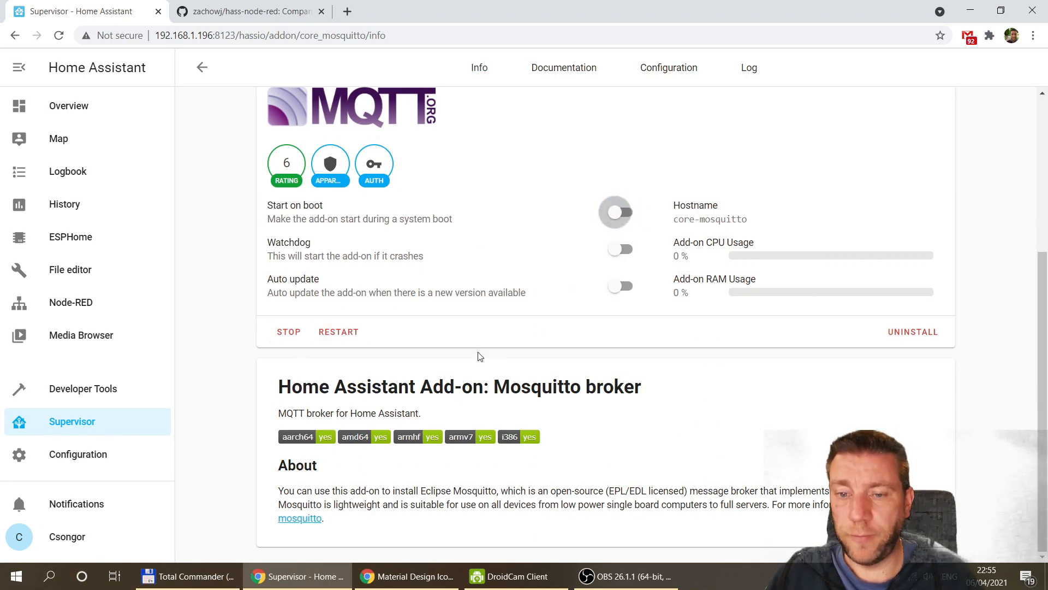
{"action": "left_click", "coordinate": [293, 339]}
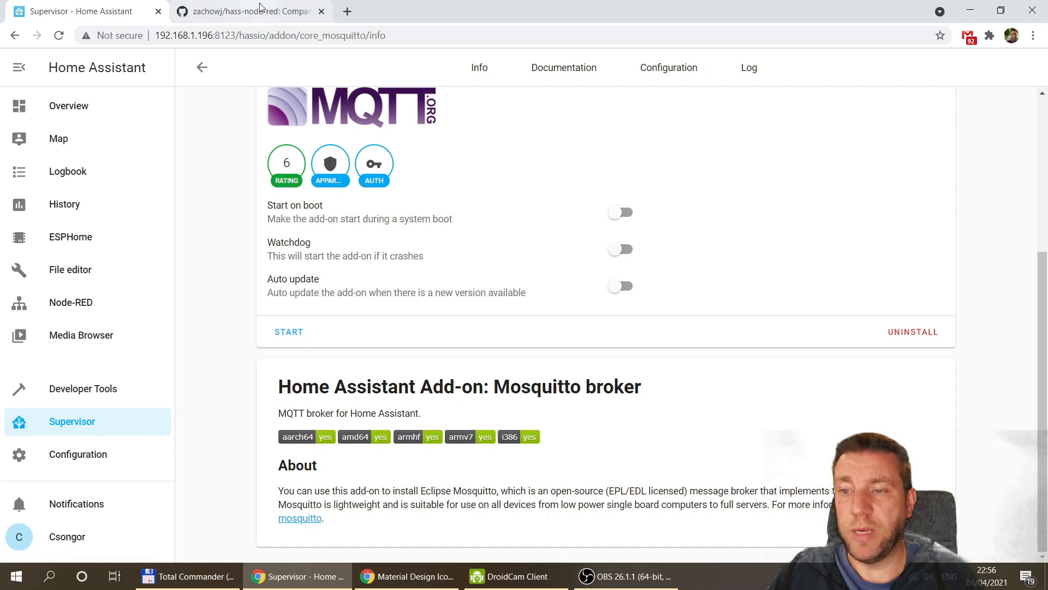
Step: Examine the Internet Check flow in Node-RED, in particular its Internet Ping MQTT output node
{"action": "left_click", "coordinate": [75, 304]}
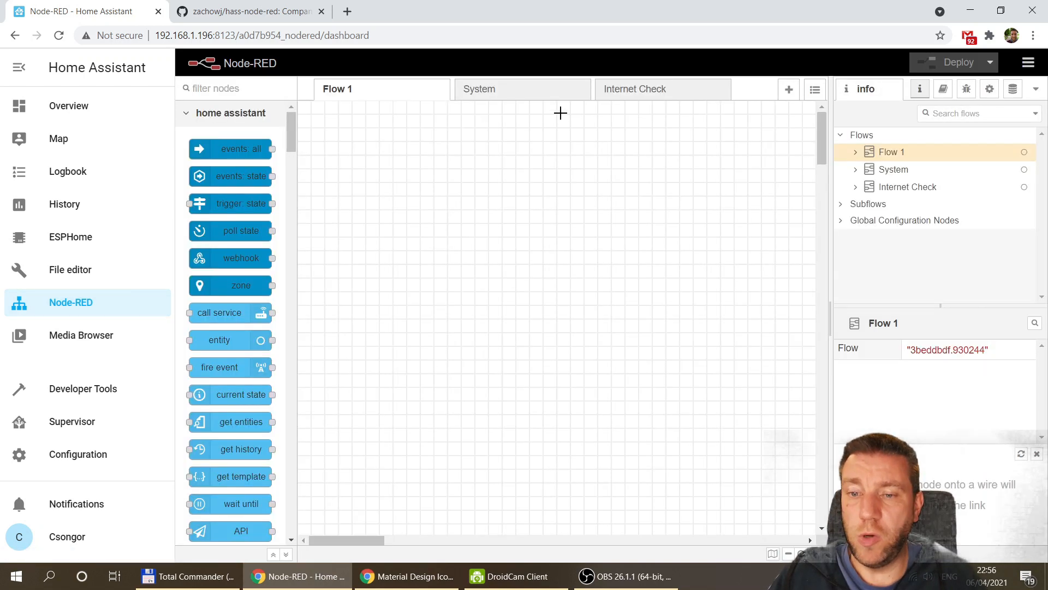
{"action": "left_click", "coordinate": [655, 89]}
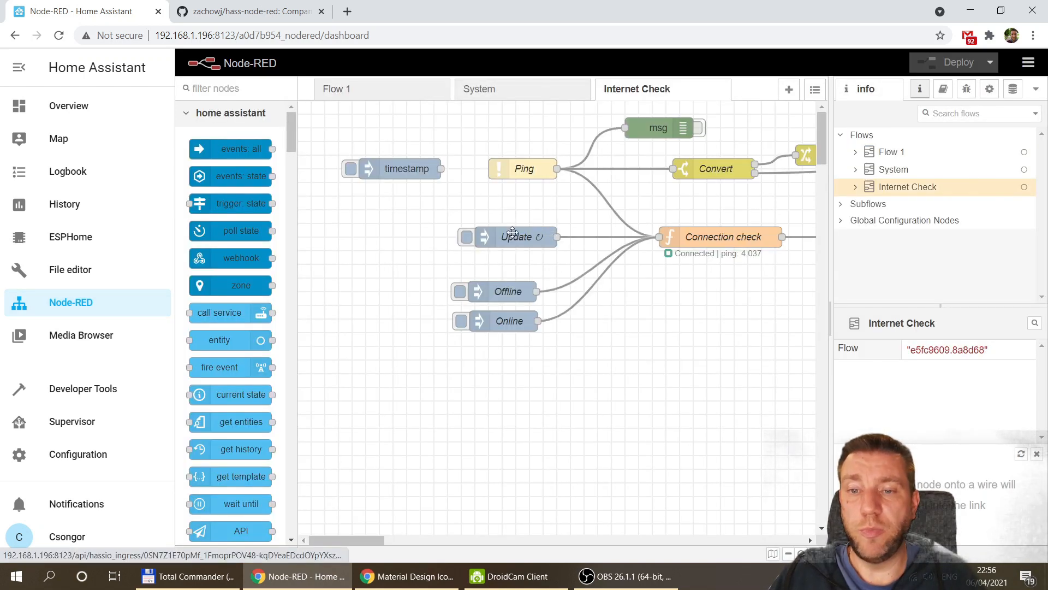
{"action": "left_click_drag", "start_coordinate": [360, 538], "coordinate": [432, 539]}
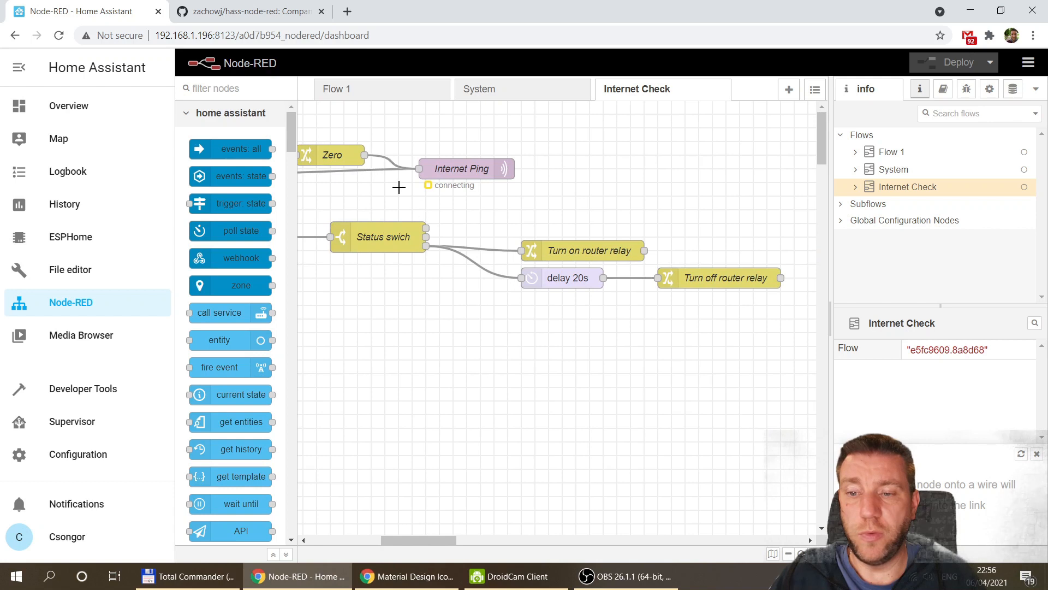
{"action": "left_click", "coordinate": [457, 165]}
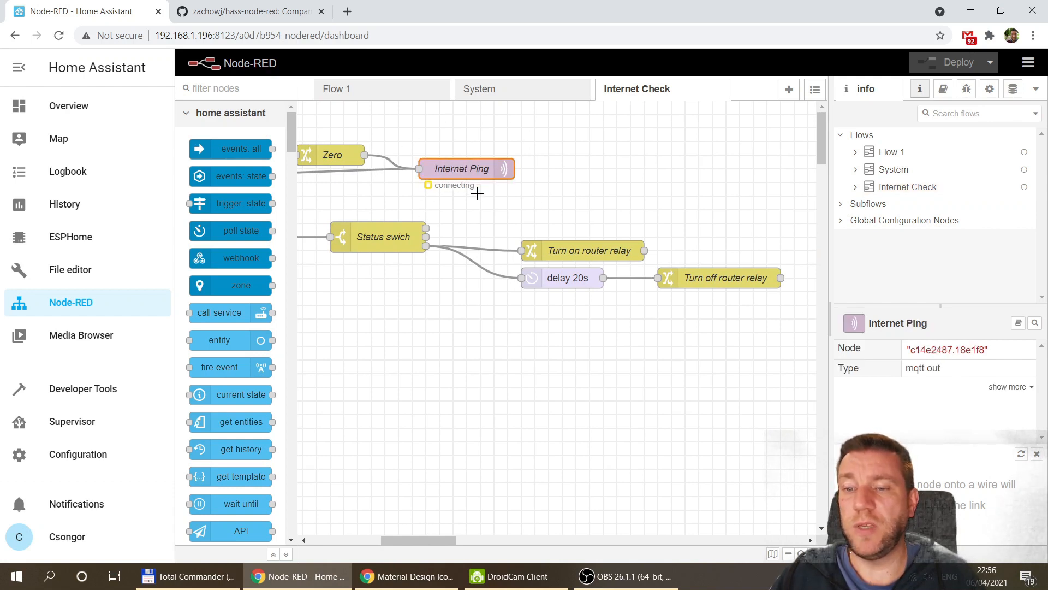
{"action": "left_click_drag", "start_coordinate": [439, 540], "coordinate": [418, 551]}
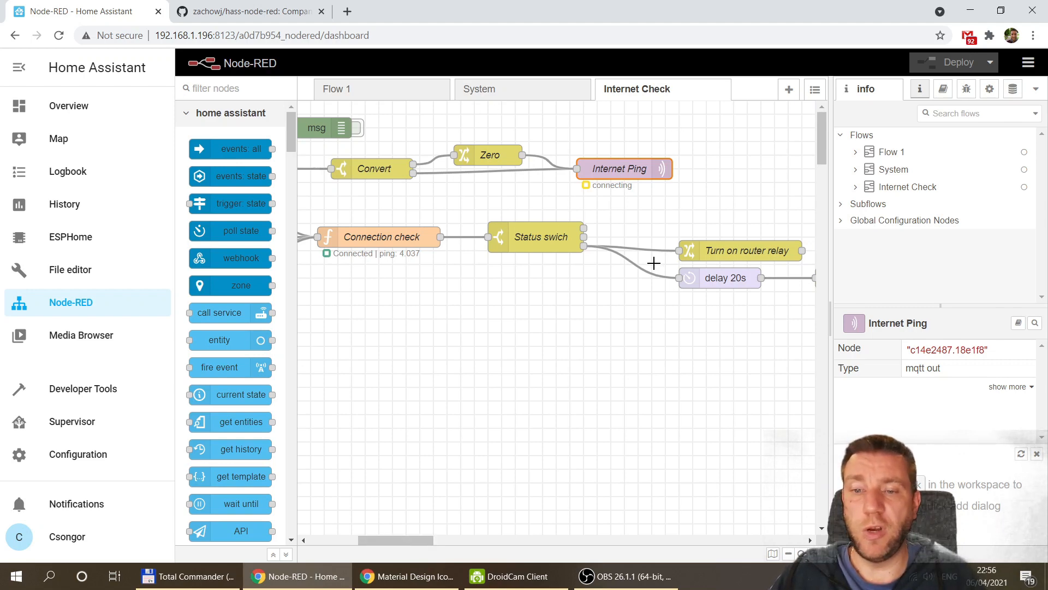
Step: Collapse the Home Assistant sidebar and inspect the properties of the CPU 1 Minute Load entity node in the System flow
{"action": "left_click", "coordinate": [18, 68]}
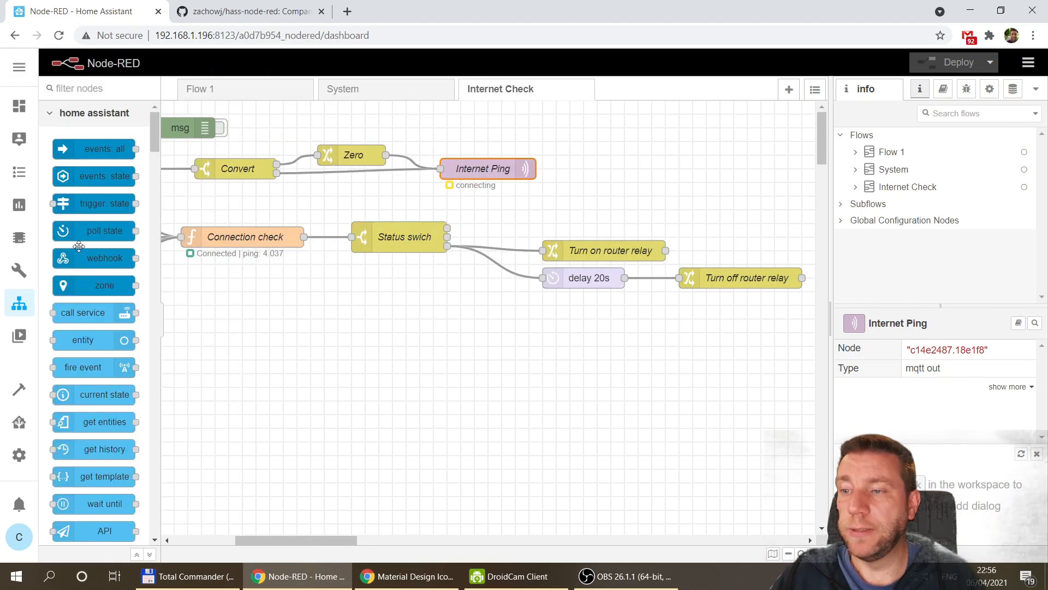
{"action": "left_click", "coordinate": [404, 93]}
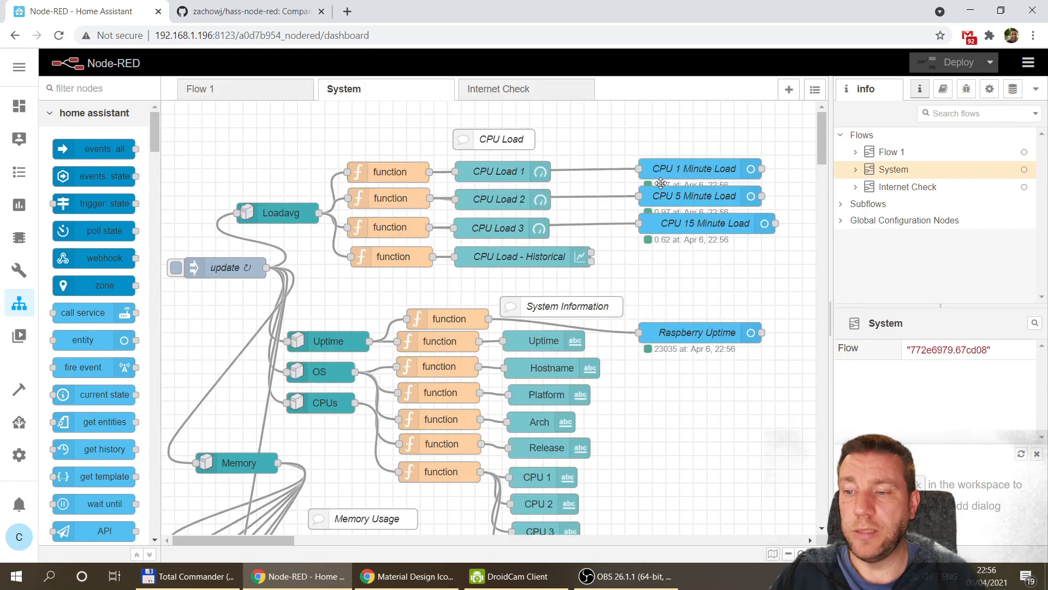
{"action": "double_click", "coordinate": [676, 167]}
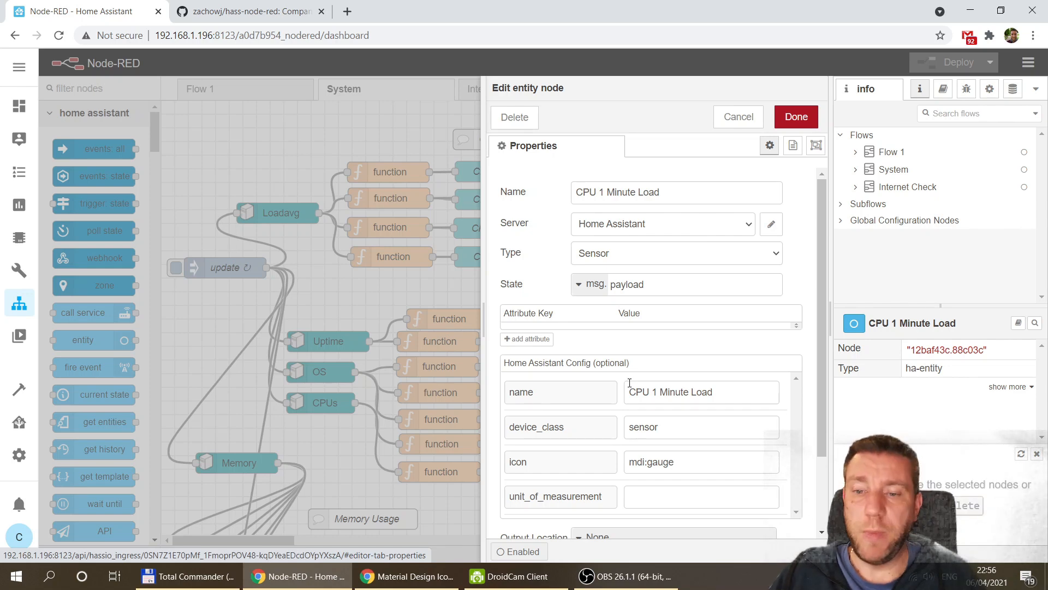
{"action": "left_click", "coordinate": [739, 117]}
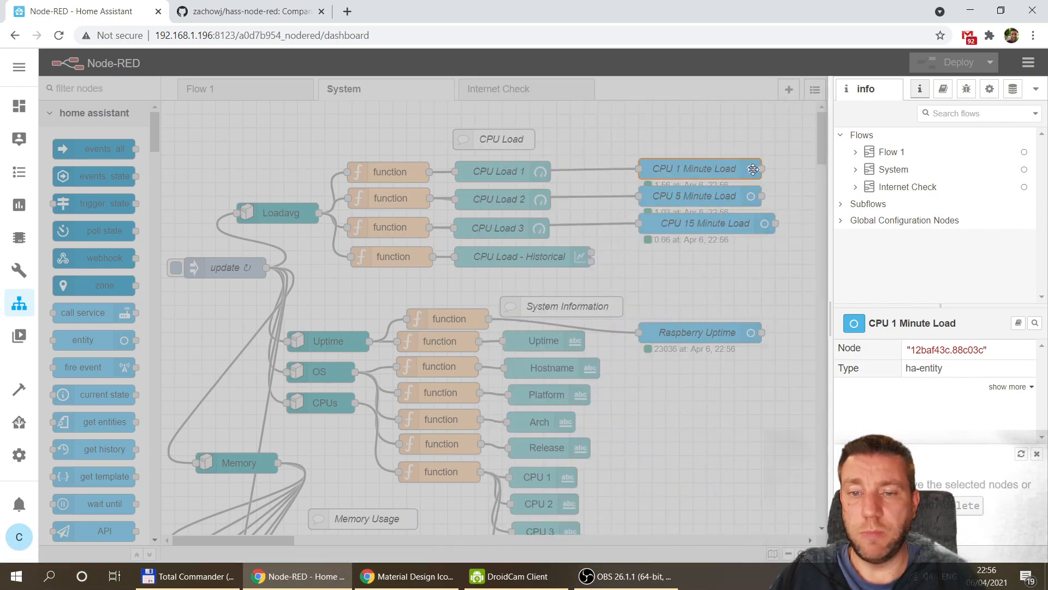